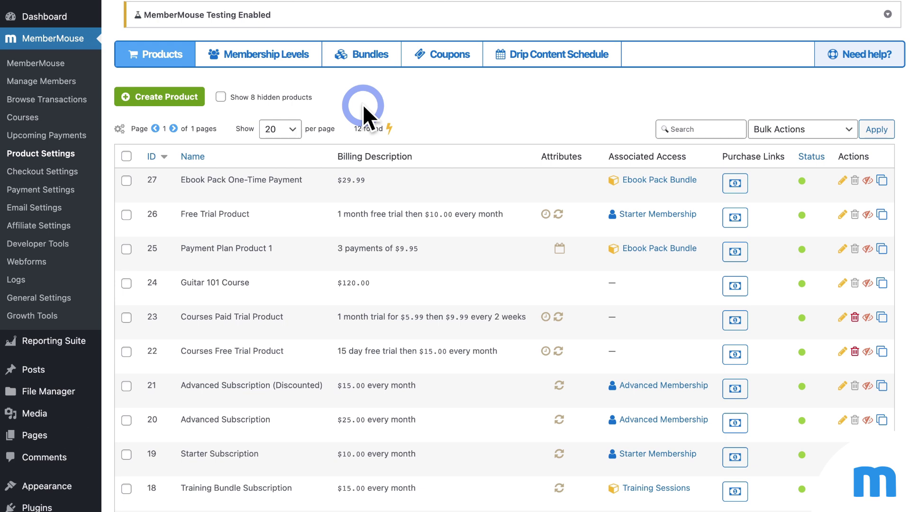
Step: Switch between the Membership Levels and Bundles tabs to list Ebook Pack Bundle and Training Sessions
click(268, 56)
click(370, 58)
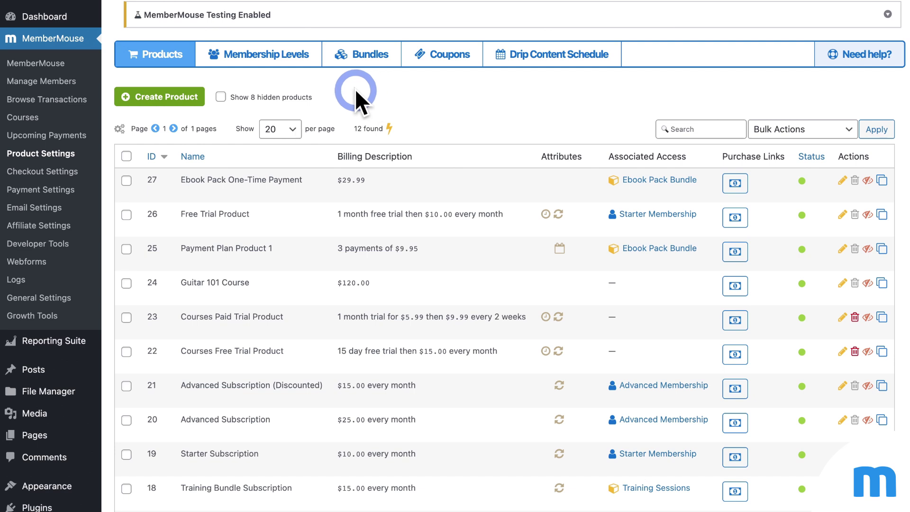
click(233, 57)
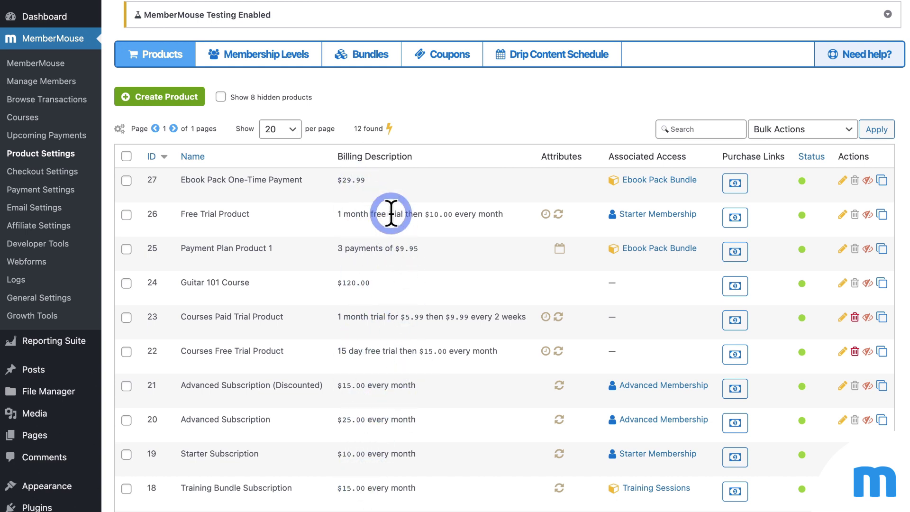
click(298, 70)
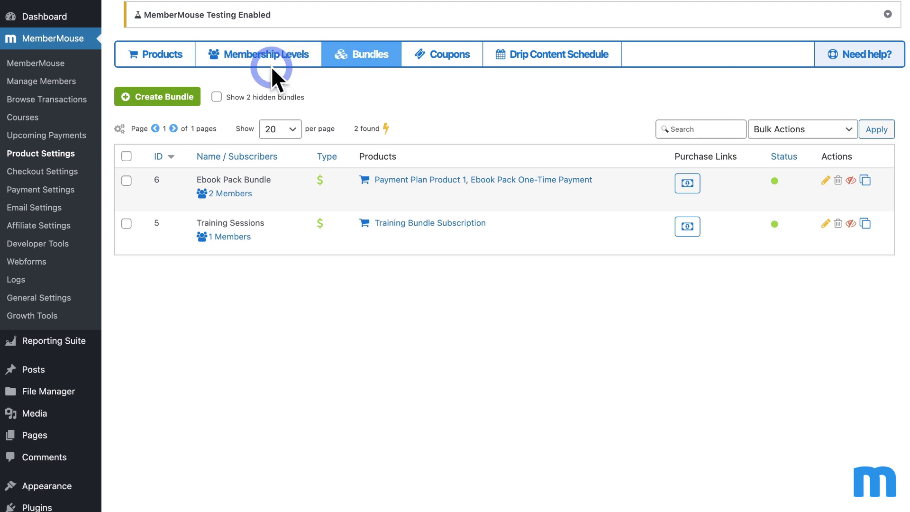
Step: Return to Products and scroll the 12 products, including Ebook Pack One-Time Payment at $29.99
click(182, 66)
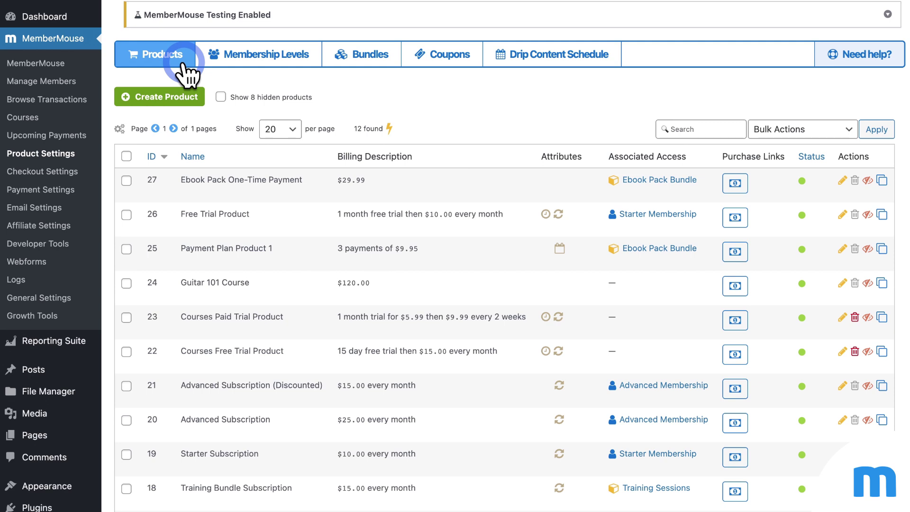
click(354, 63)
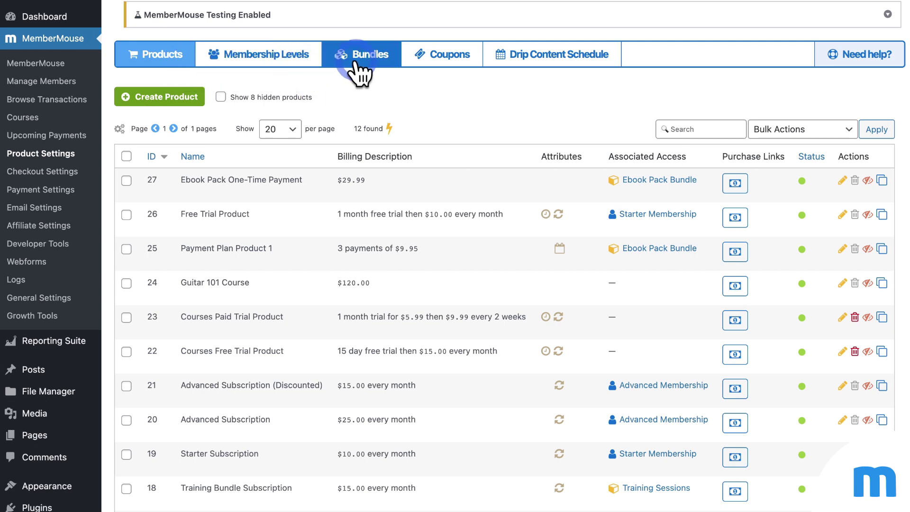
click(176, 66)
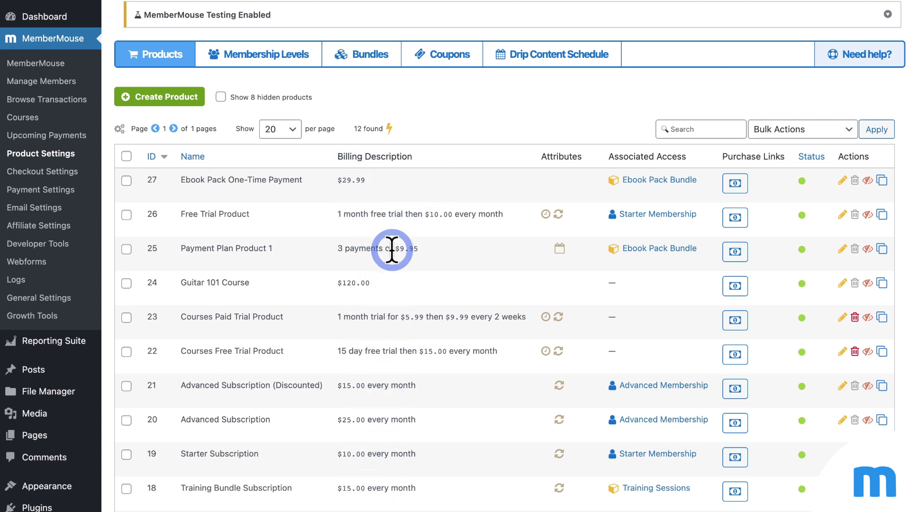
scroll(391, 250, down, 5)
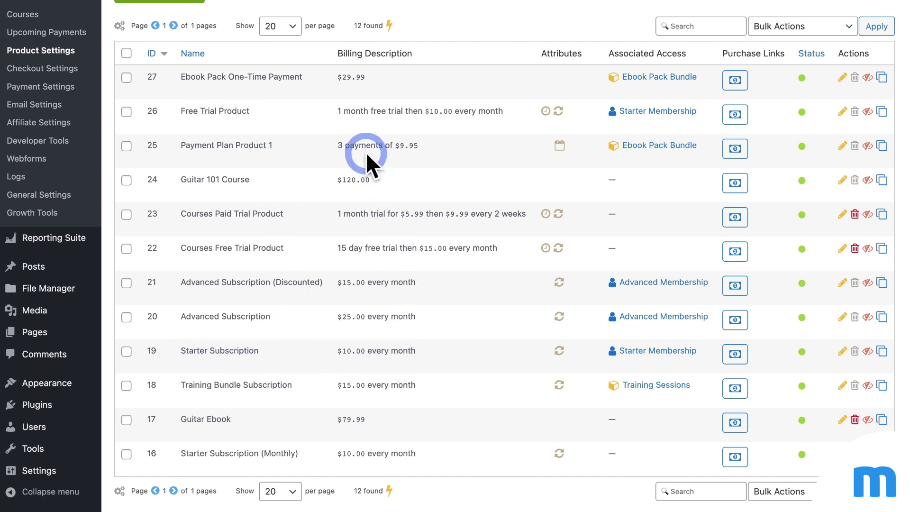
scroll(456, 161, up, 1)
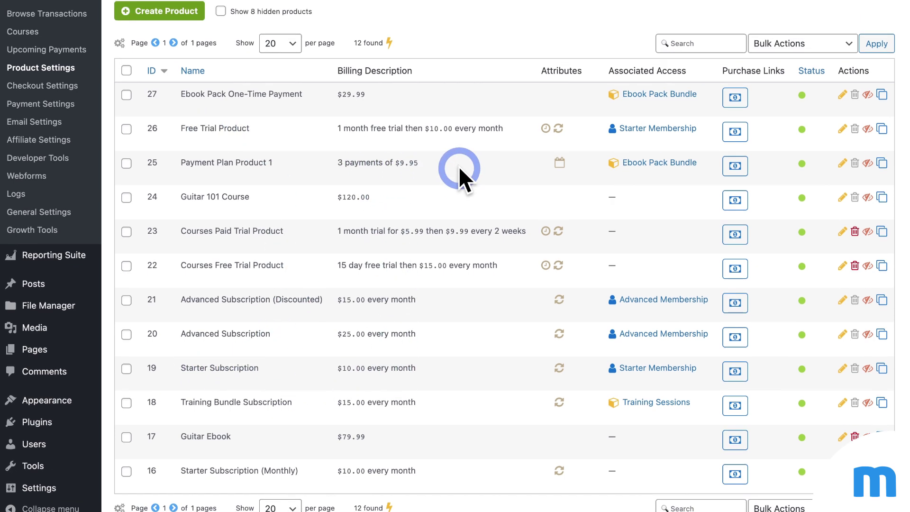
scroll(458, 166, up, 3)
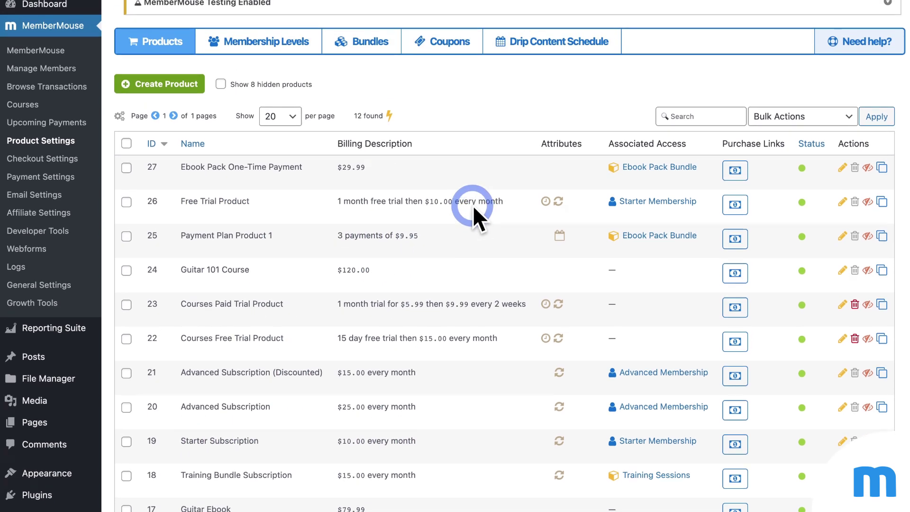
Step: Start a new product named 'Your Product' granting access to the Ebook Pack Bundle
click(174, 88)
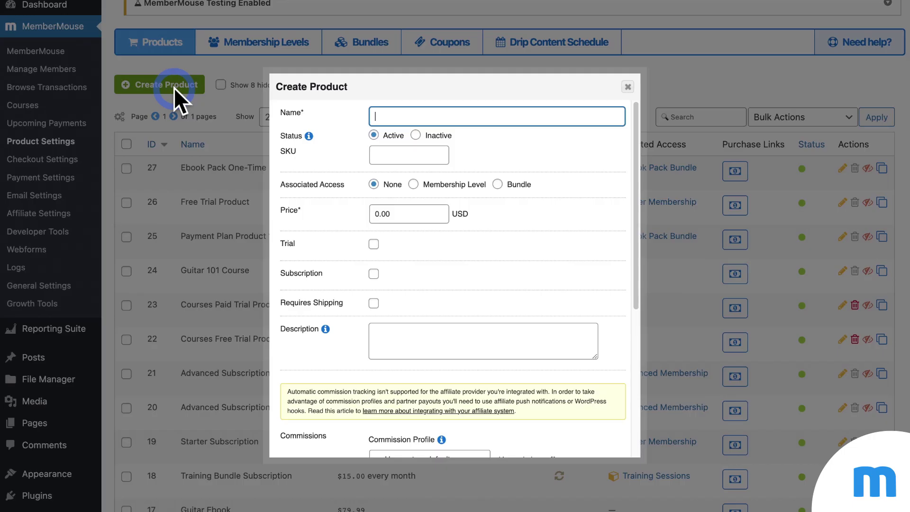
click(434, 122)
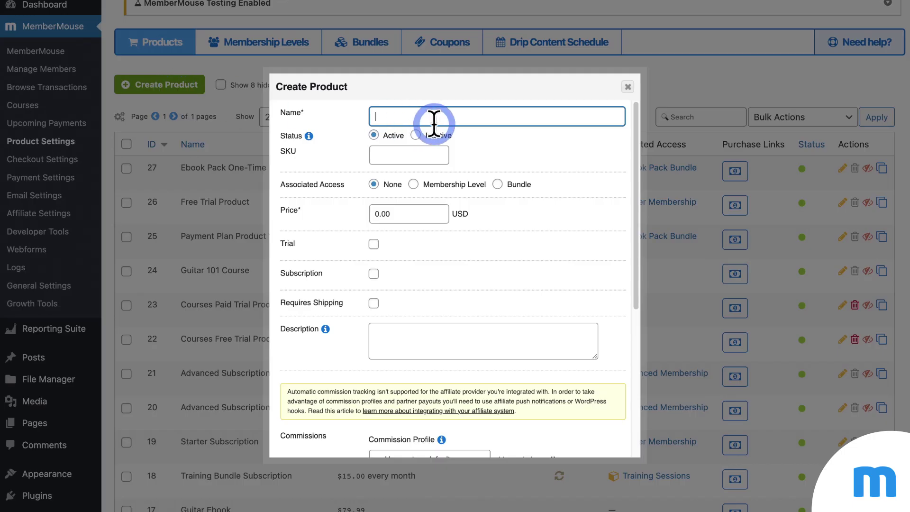
text(Your Product)
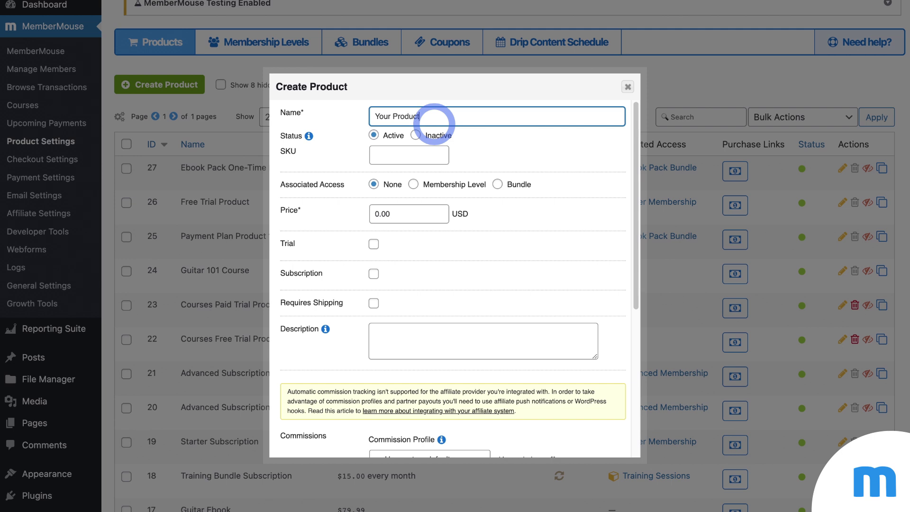
click(480, 143)
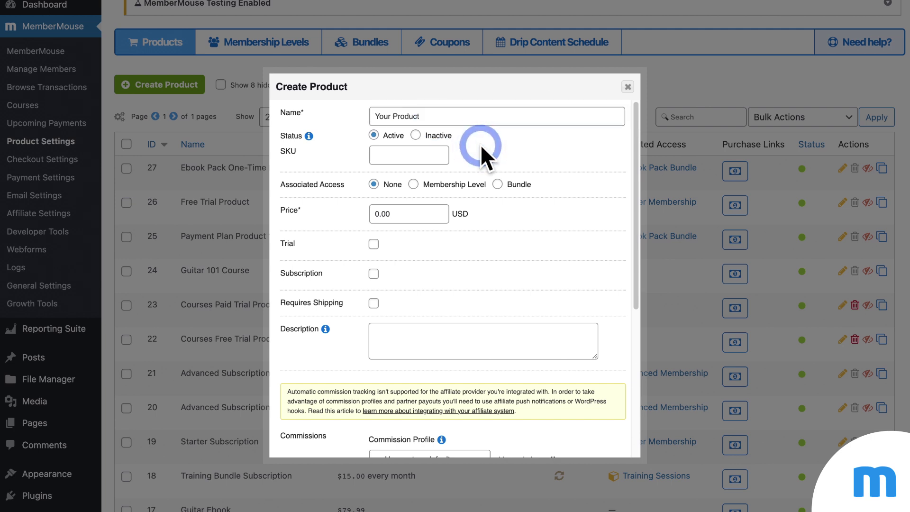
click(414, 184)
click(497, 185)
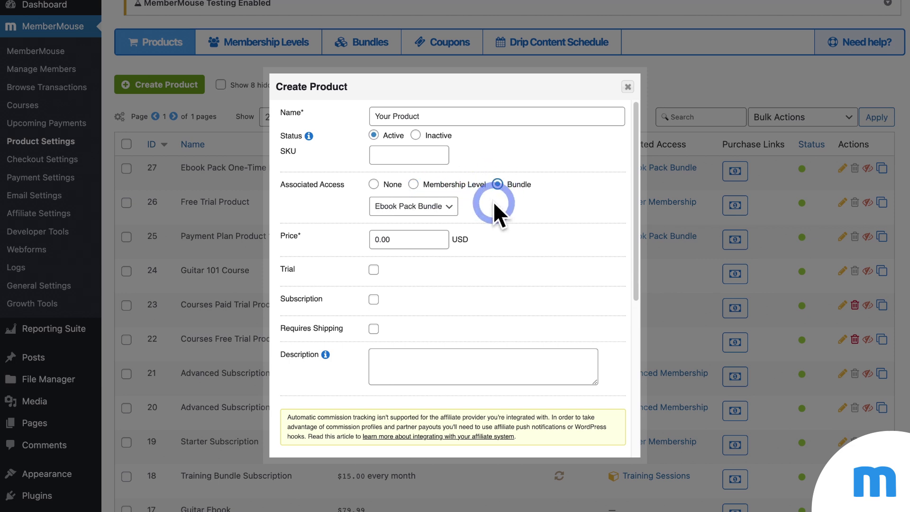
Step: Set the product price to 11 and add a 7-day trial
scroll(493, 201, down, 1)
double_click(411, 200)
text(11)
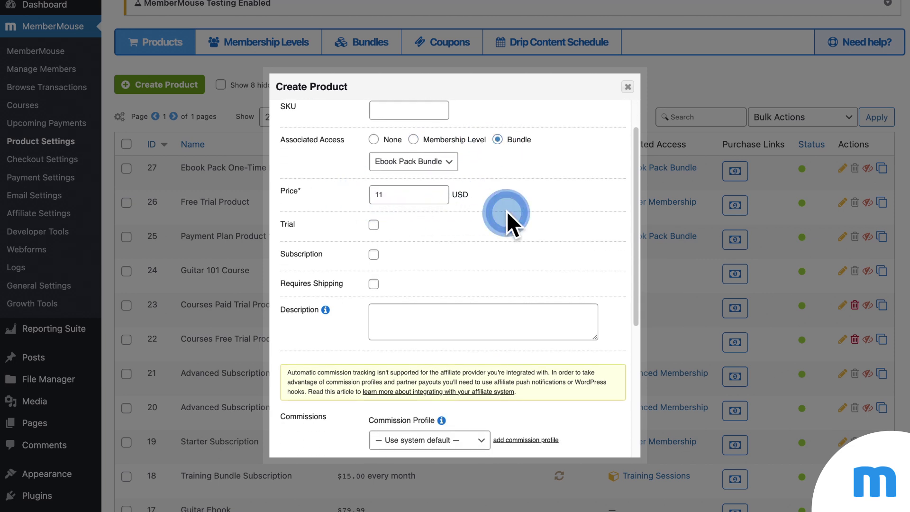
click(373, 225)
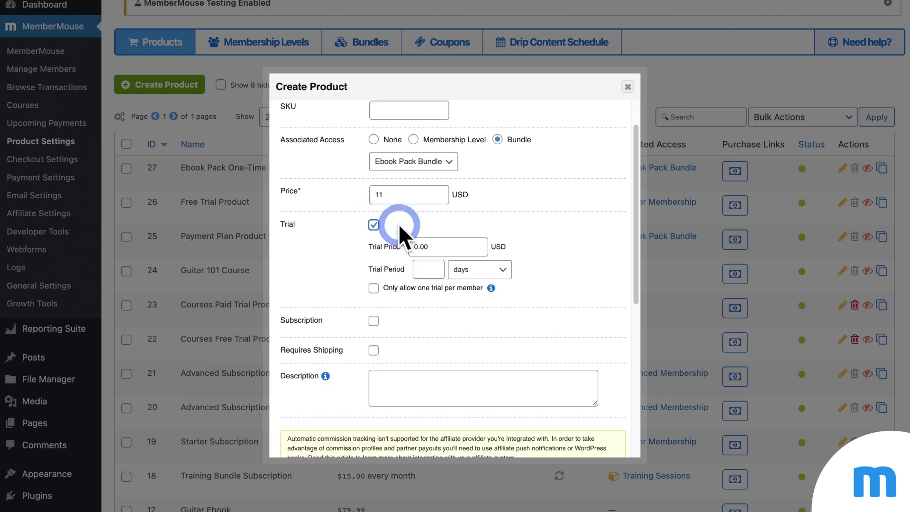
scroll(516, 231, down, 1)
click(438, 232)
text(7)
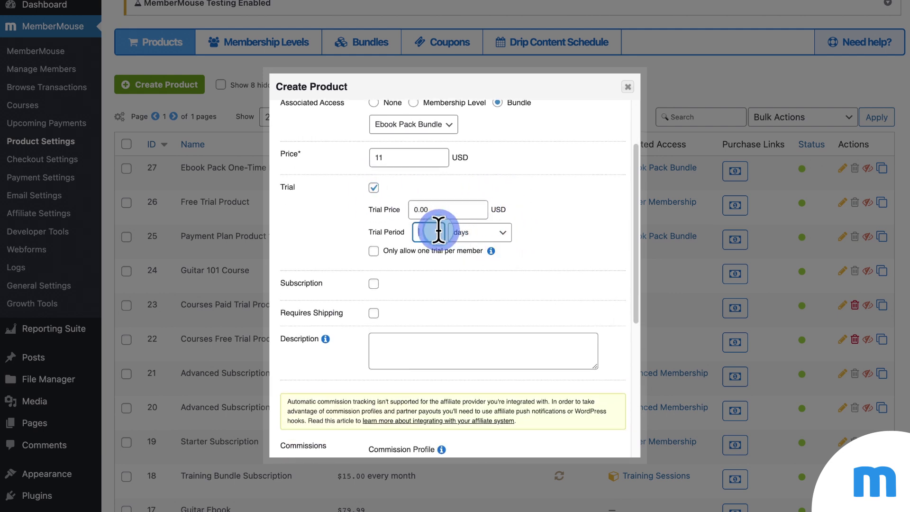
Step: Make it a subscription rebilling every 1 month, then save the product and close the form
scroll(535, 229, down, 2)
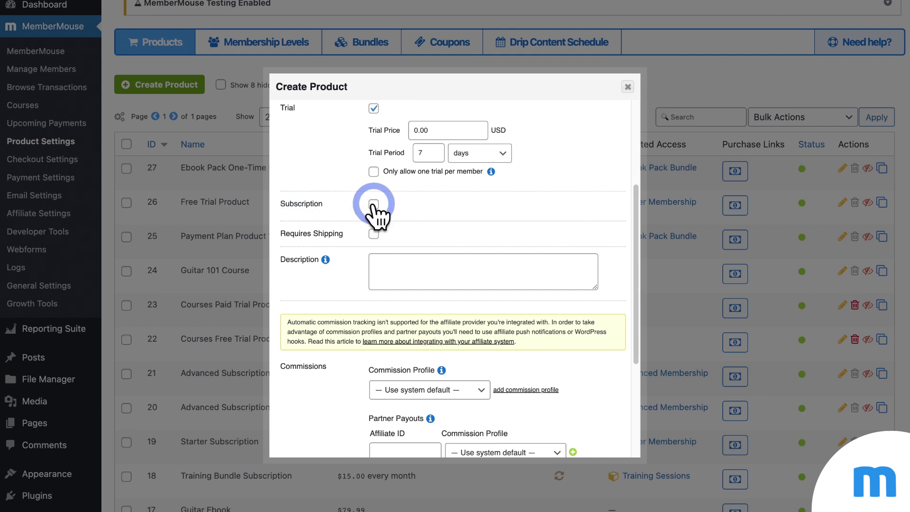
click(373, 204)
scroll(540, 214, down, 1)
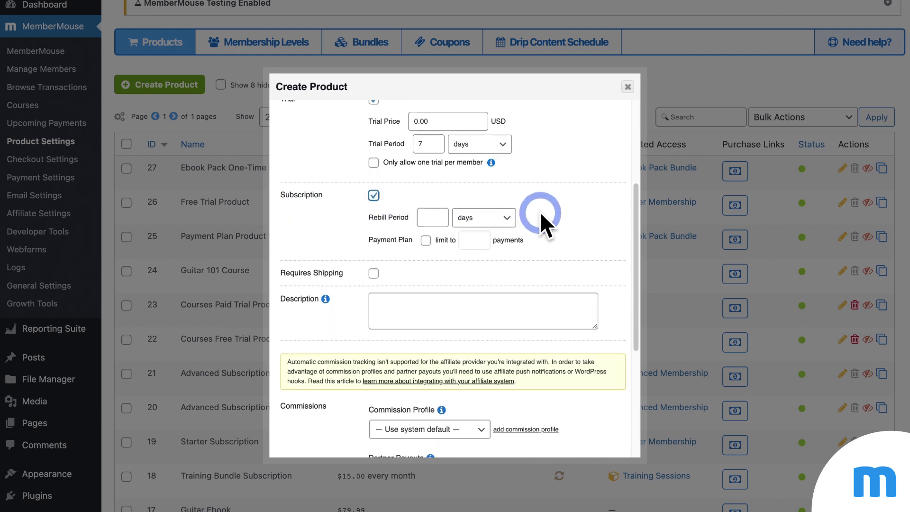
click(498, 219)
click(469, 240)
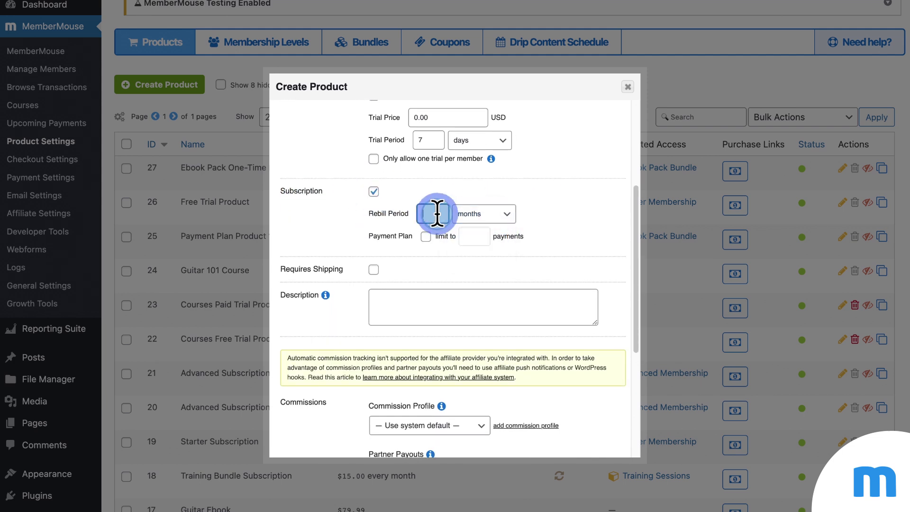
click(435, 213)
text(1)
scroll(547, 211, down, 5)
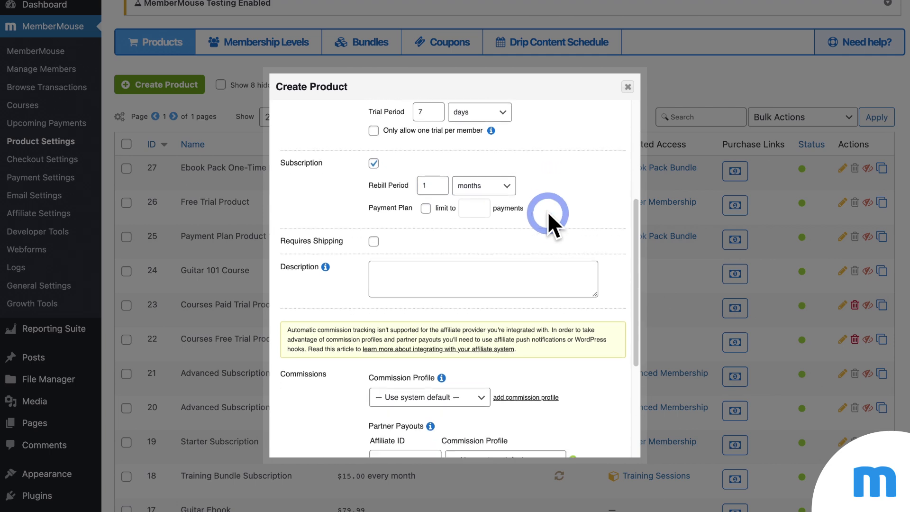
scroll(451, 294, down, 1)
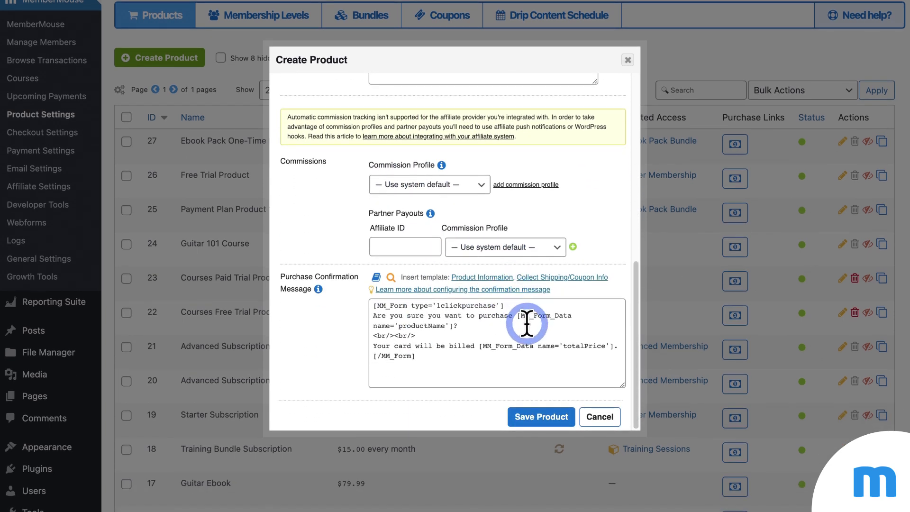
click(541, 420)
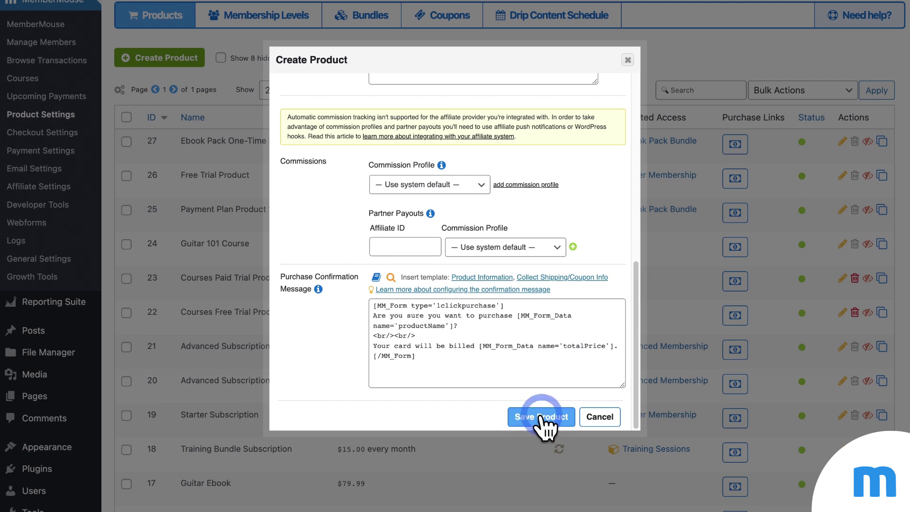
click(628, 60)
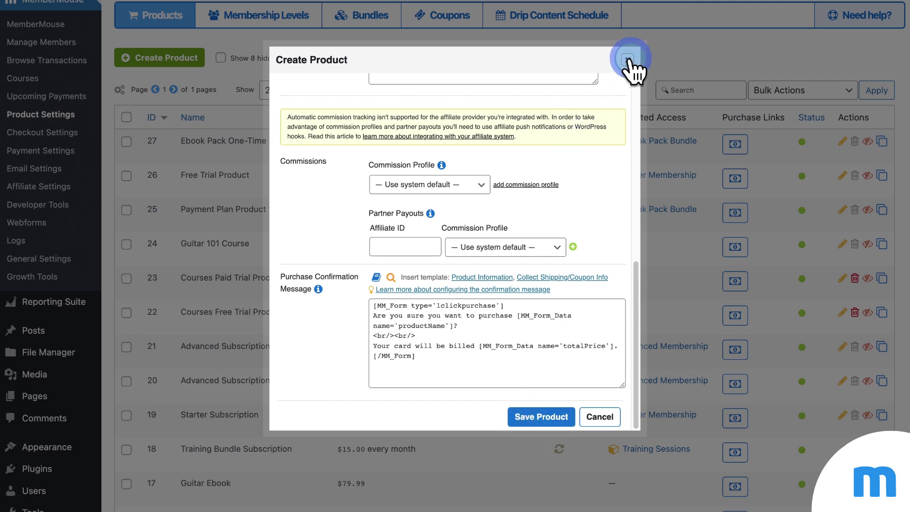
Step: Copy Advanced Subscription's static checkout link into an incognito tab's address bar
click(264, 112)
scroll(301, 147, down, 2)
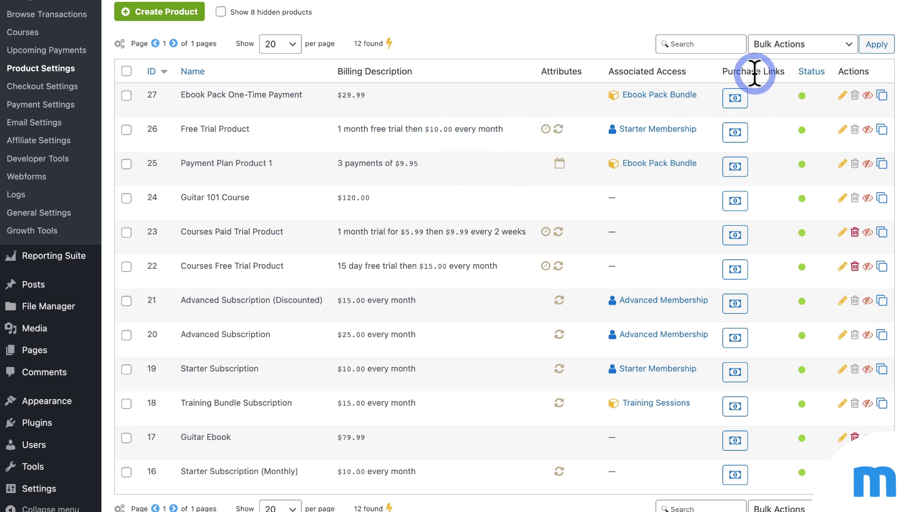
click(732, 343)
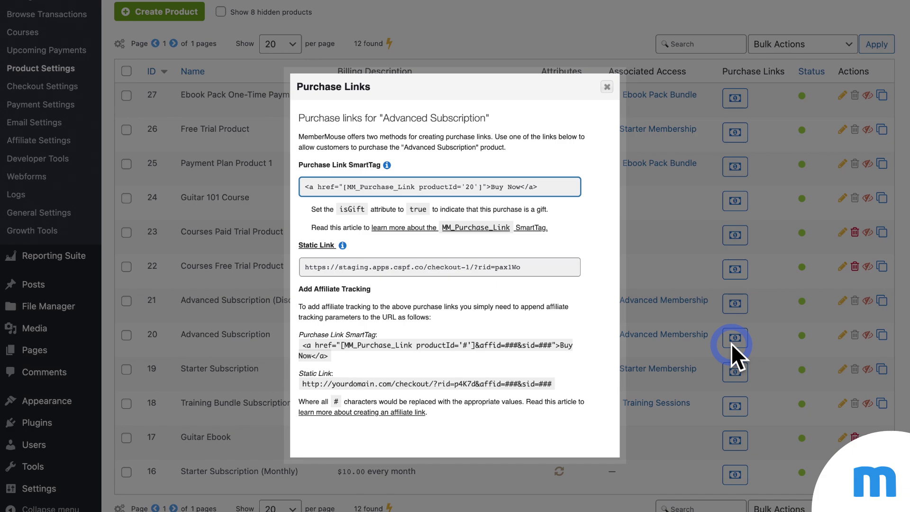
click(534, 268)
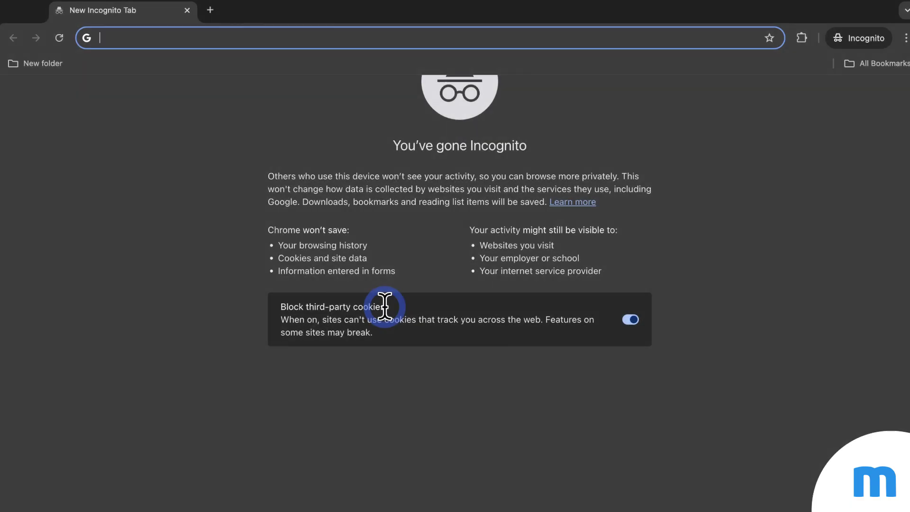
text(https://staging.apps.cspf.co/checkout-1/?rid=pax1Wo)
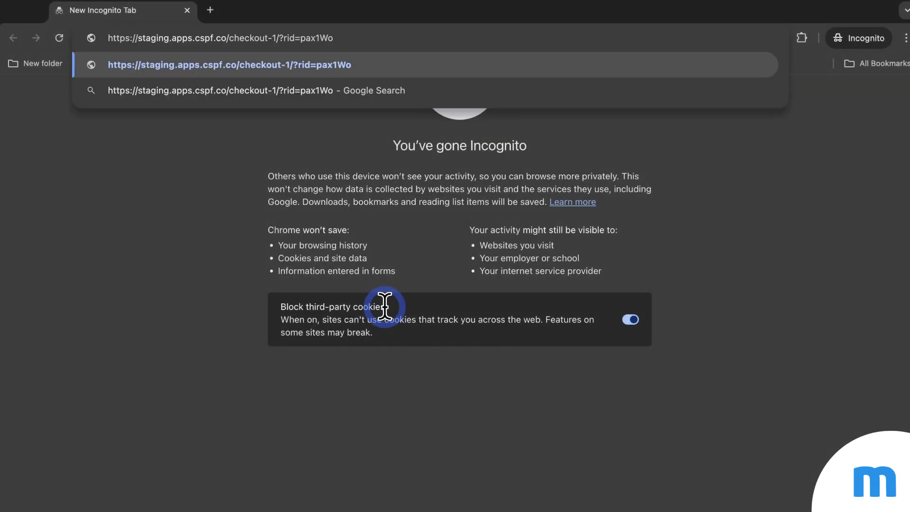
Step: Load the Advanced Subscription checkout and review its $25.00/month price and order form
key(Return)
scroll(385, 306, down, 2)
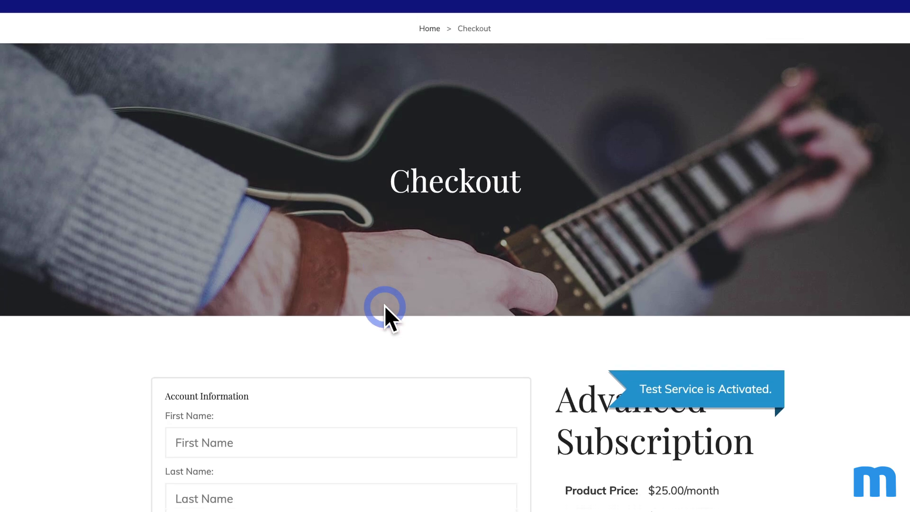
scroll(385, 306, down, 5)
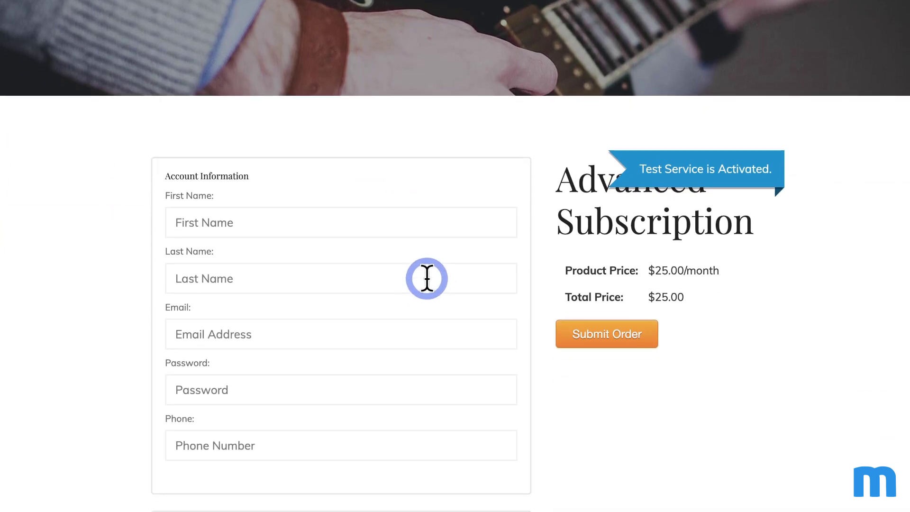
scroll(426, 278, down, 2)
scroll(428, 277, down, 2)
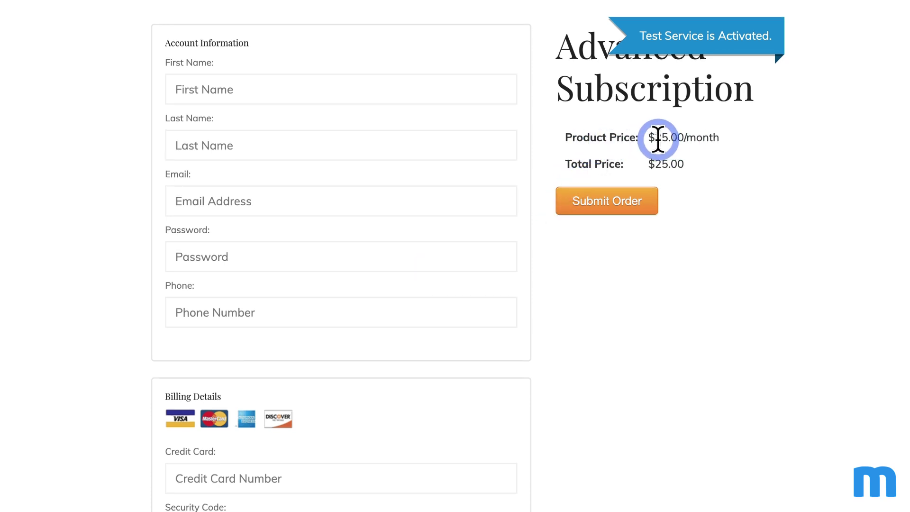
drag(654, 138, 727, 138)
click(736, 142)
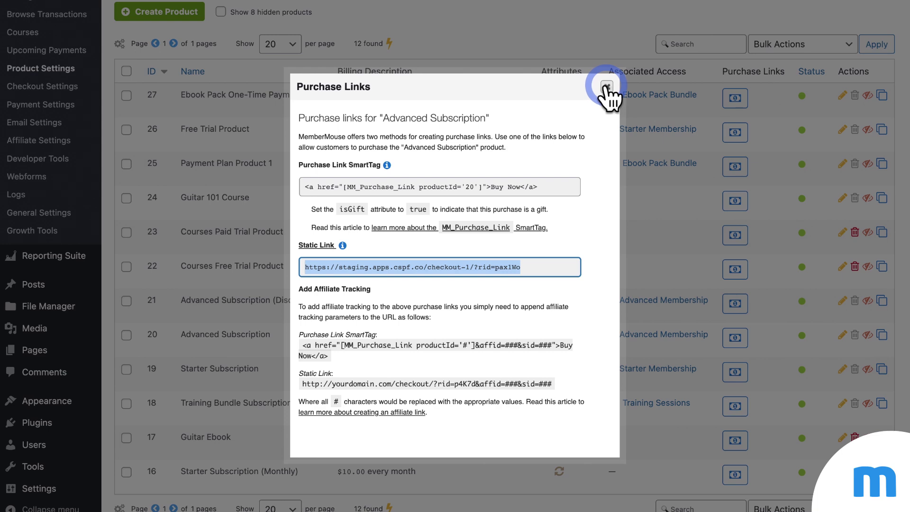
Step: Close the Purchase Links dialog and list the Advanced, Starter and Free membership levels
click(607, 87)
scroll(538, 264, up, 3)
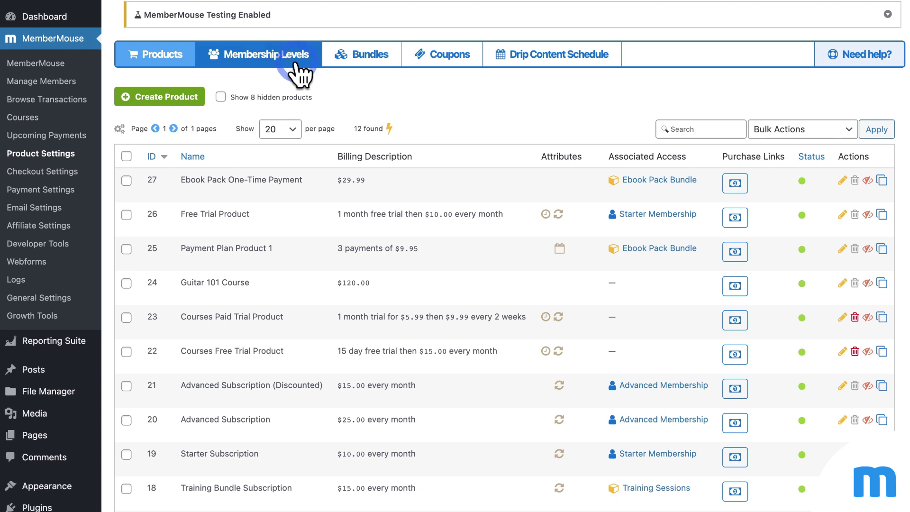
click(365, 56)
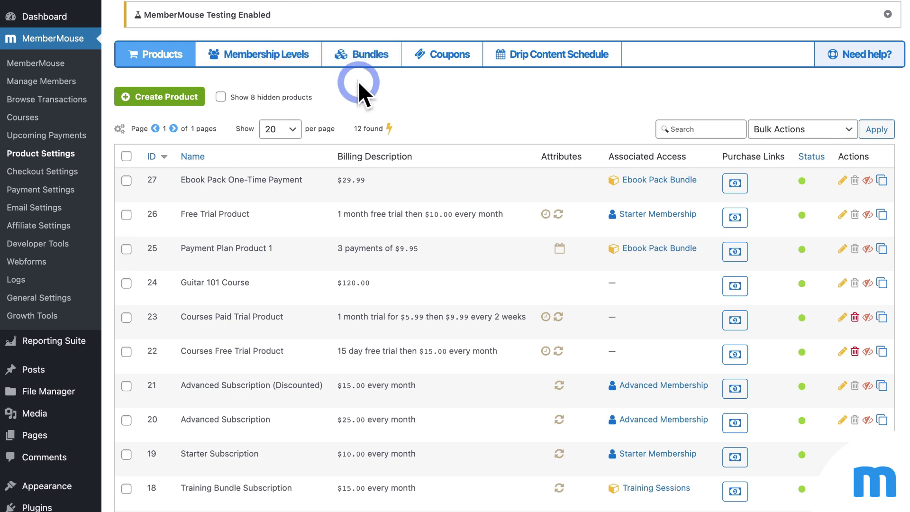
click(283, 61)
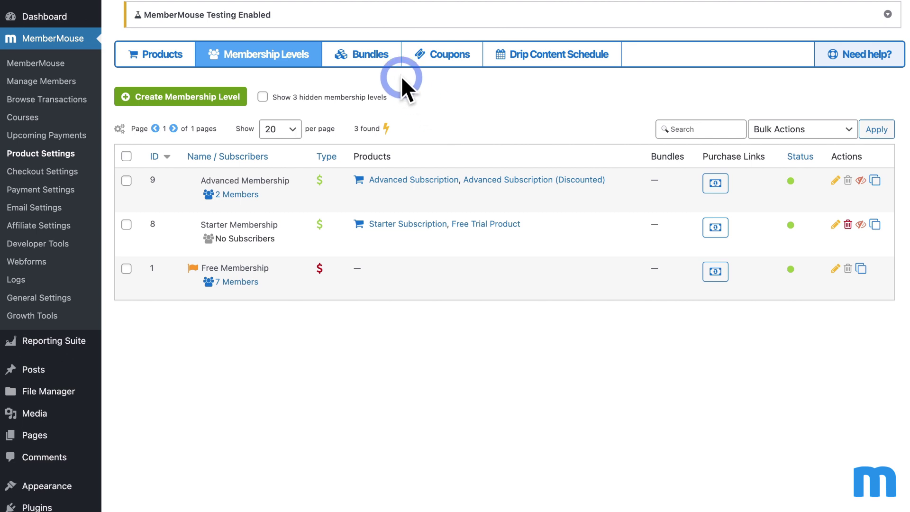
Step: Review Advanced Membership among the levels, then show Ebook Pack Bundle and Training Sessions bundles
click(377, 58)
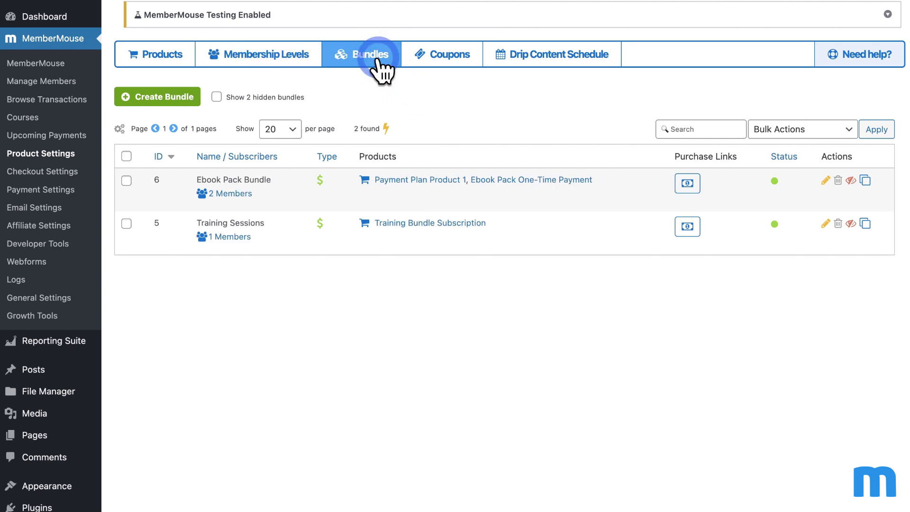
click(301, 59)
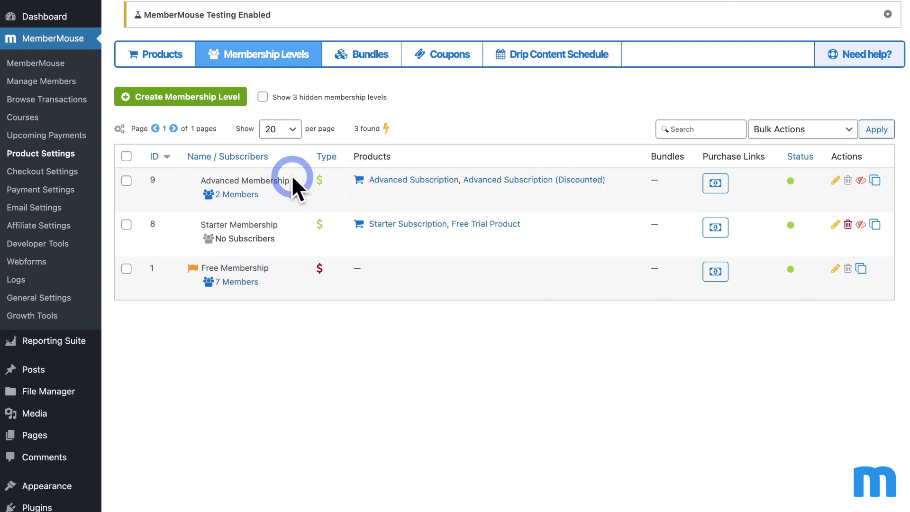
drag(204, 180, 292, 180)
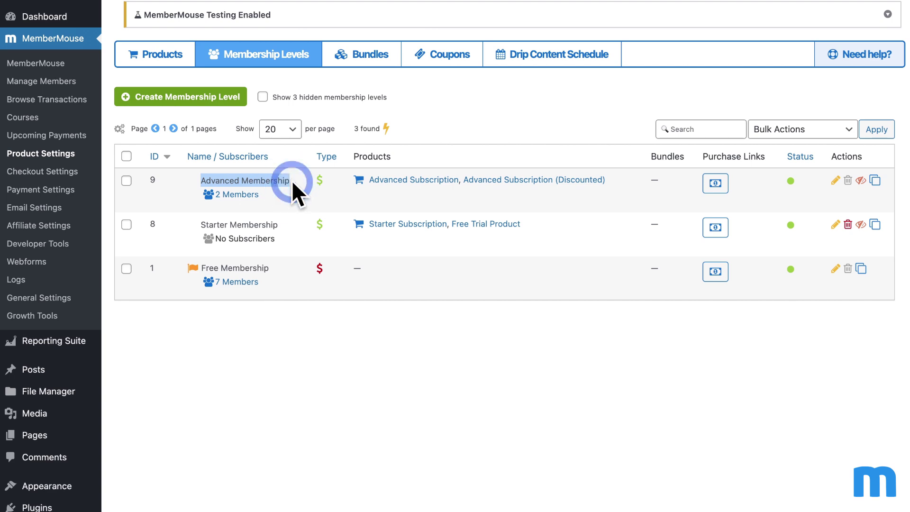
click(292, 180)
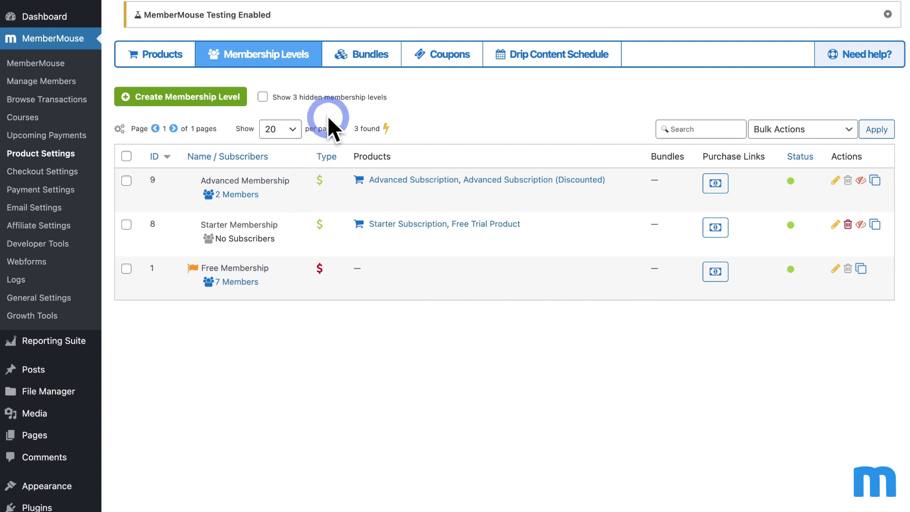
click(358, 60)
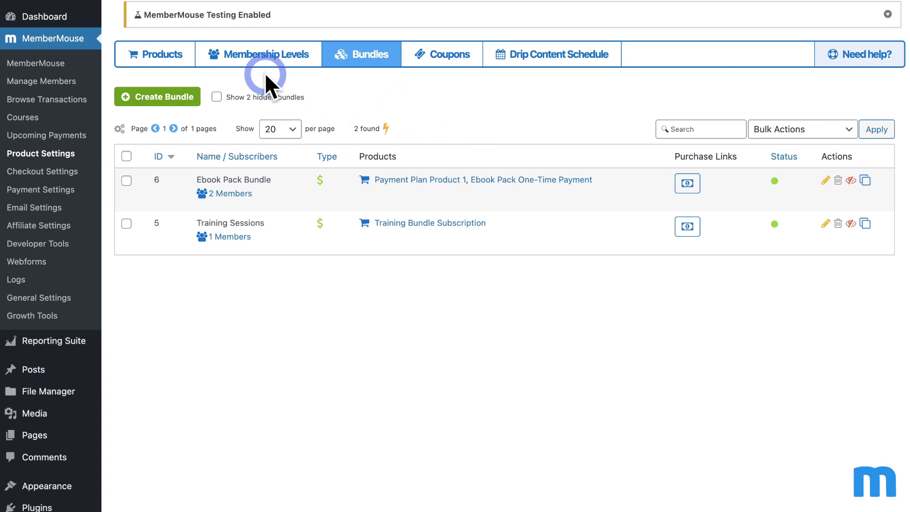
Step: Move from the bundles list through Products to the Drip Content Schedule page
click(254, 59)
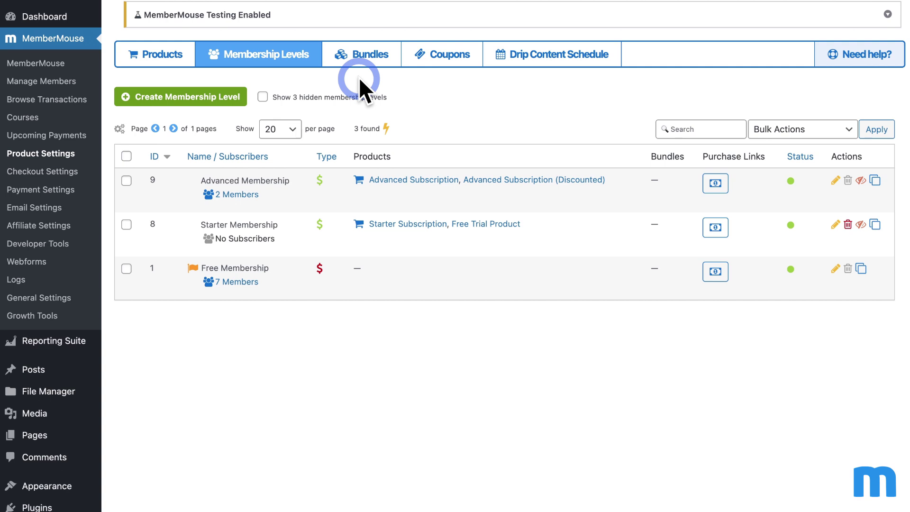
click(366, 61)
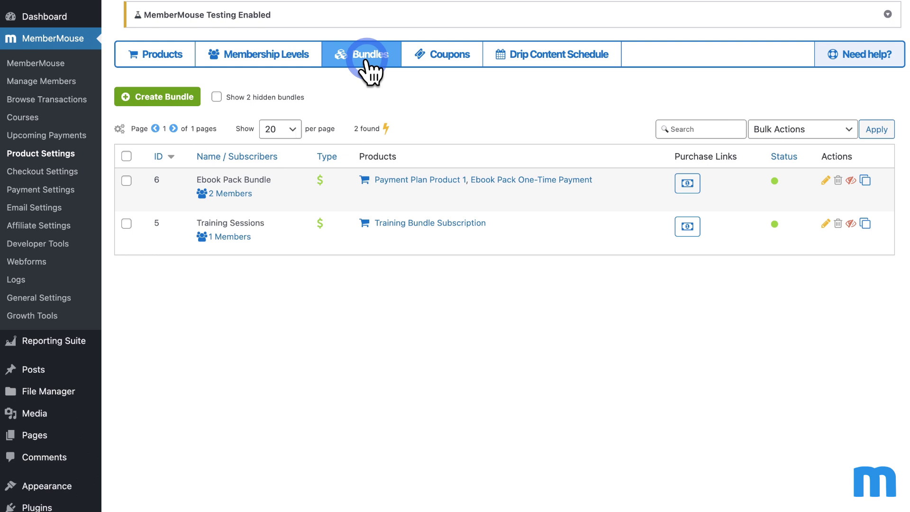
click(178, 56)
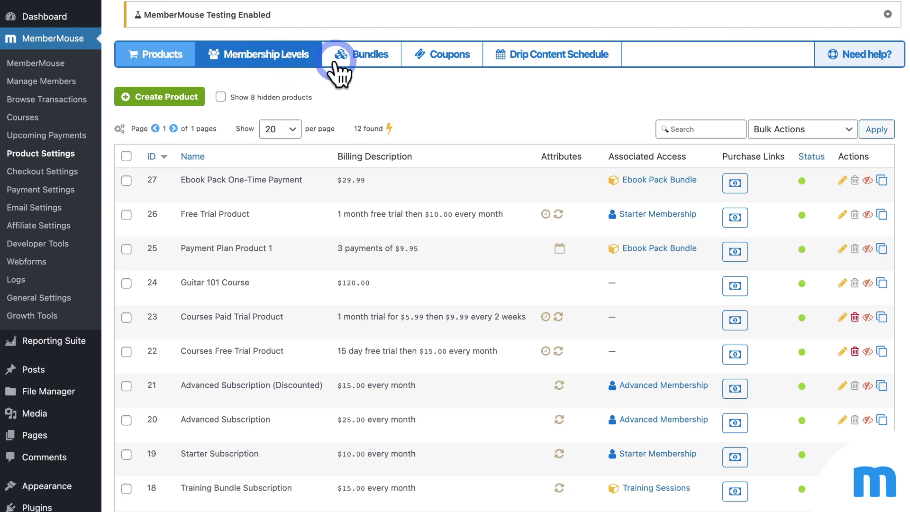
click(575, 58)
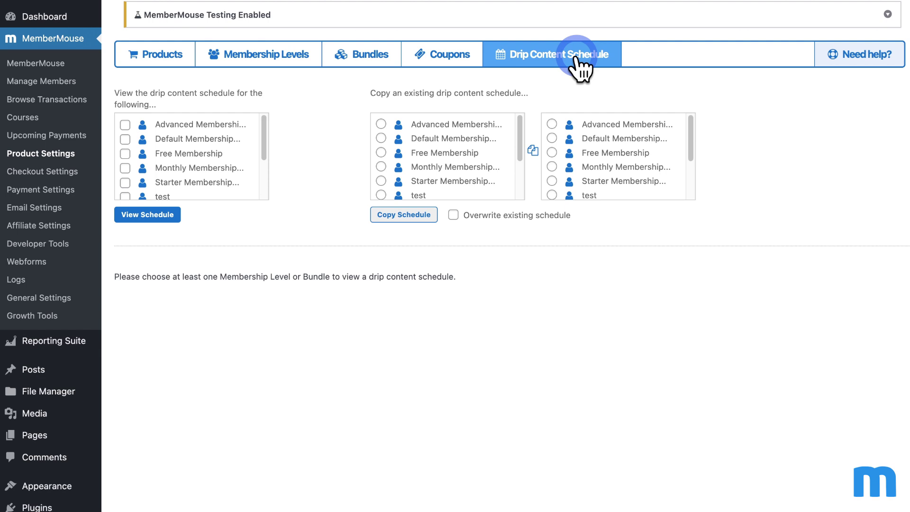
Step: View the drip schedule for Starter and Advanced Membership, then add the Ebook Pack Bundle
click(125, 183)
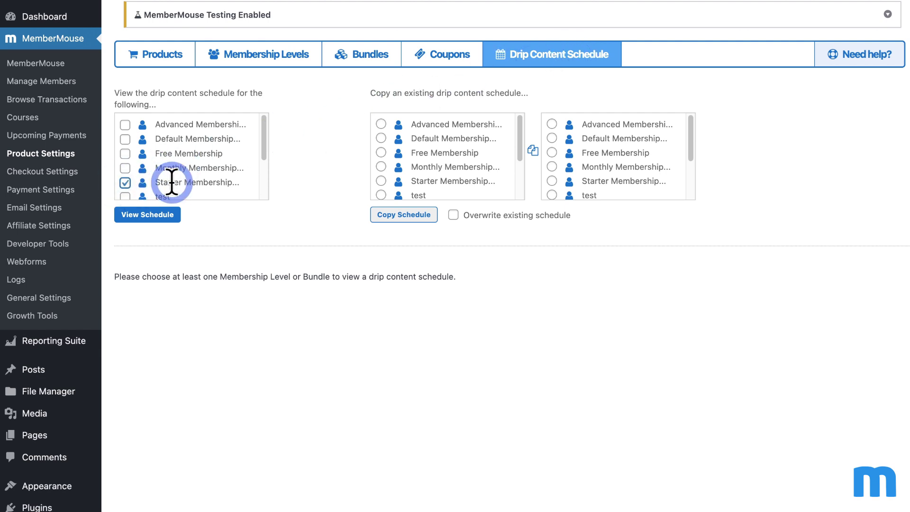
click(125, 125)
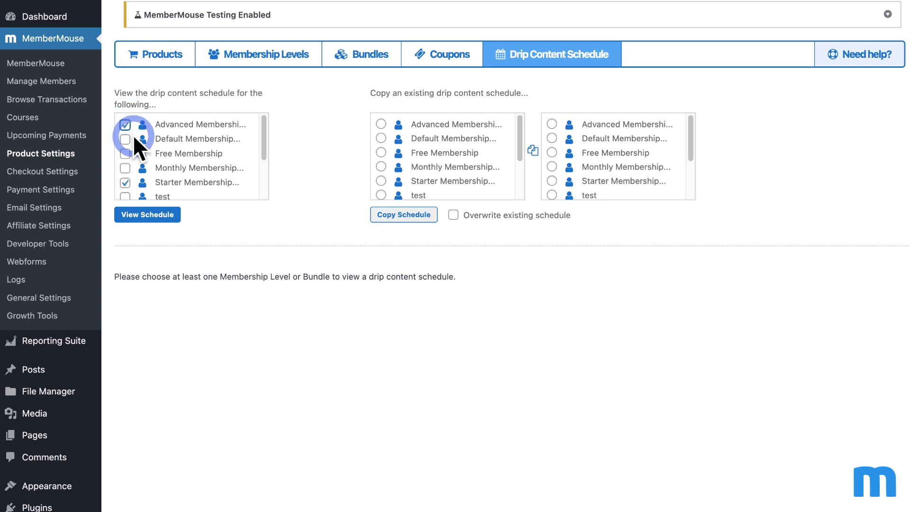
click(168, 216)
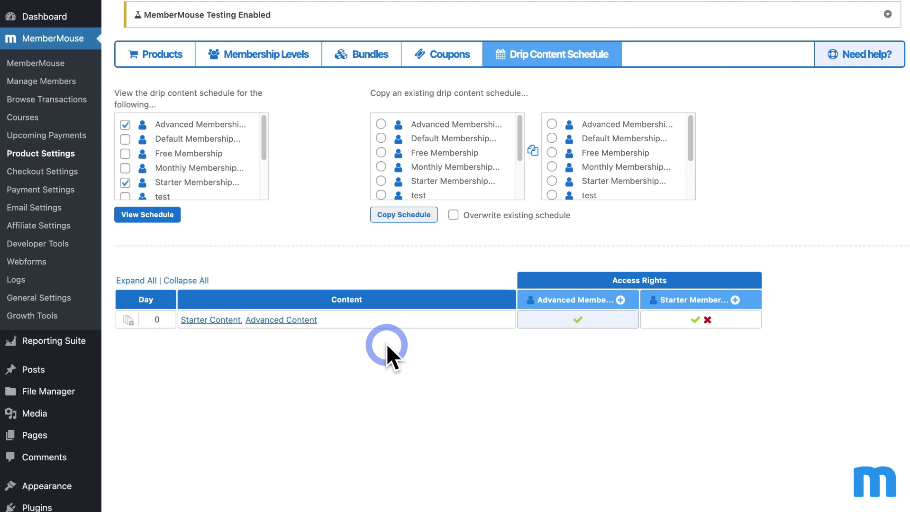
scroll(217, 153, down, 5)
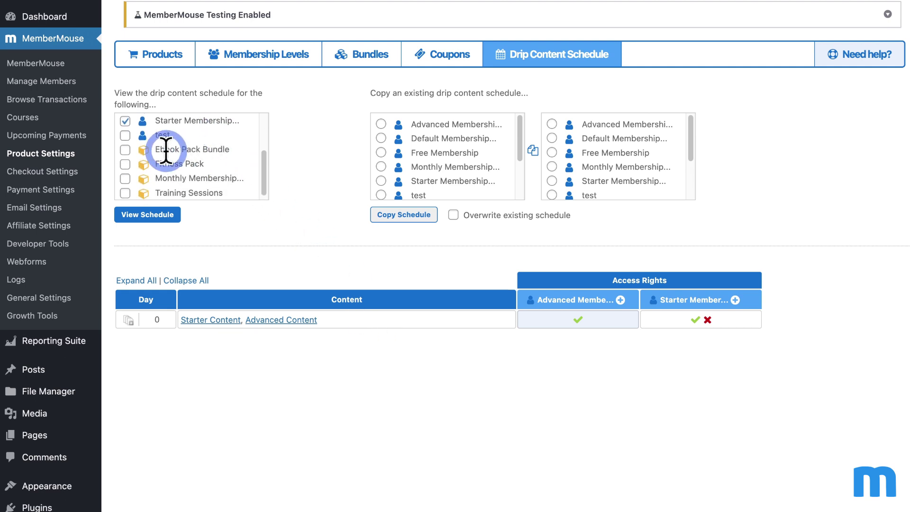
click(125, 150)
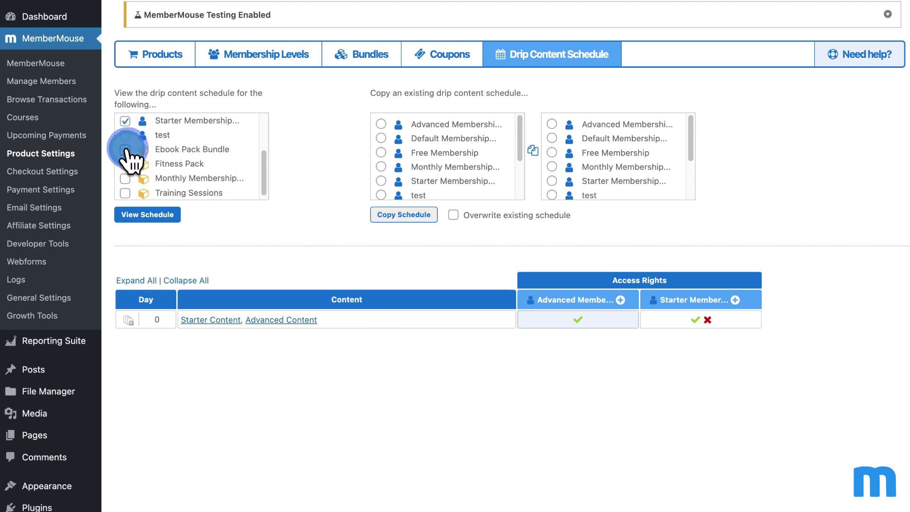
click(158, 216)
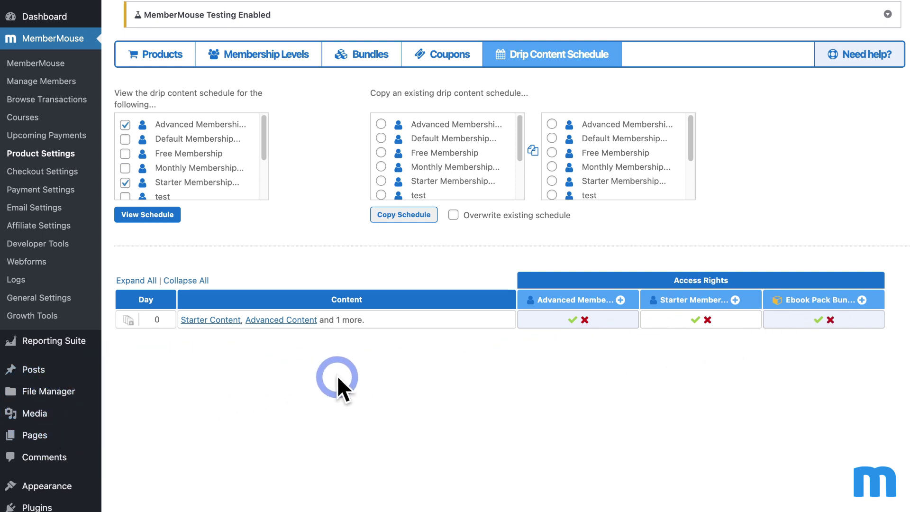
click(862, 300)
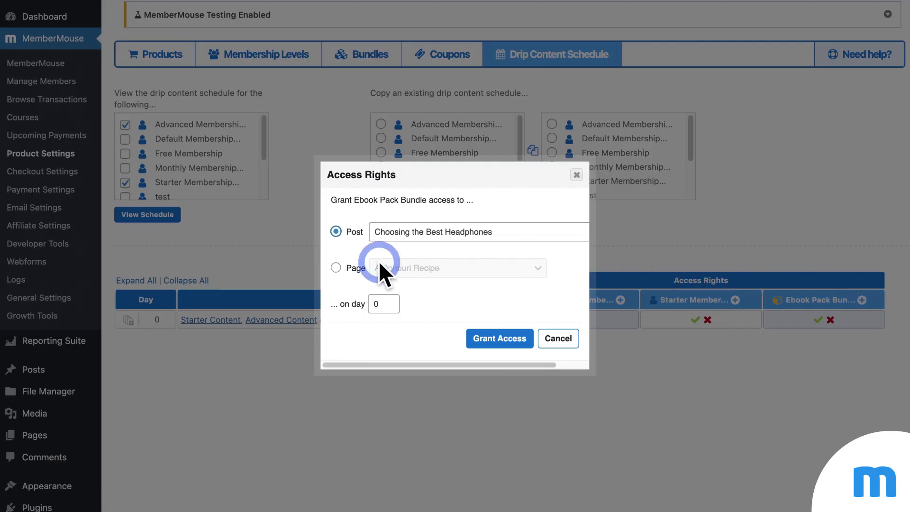
click(336, 267)
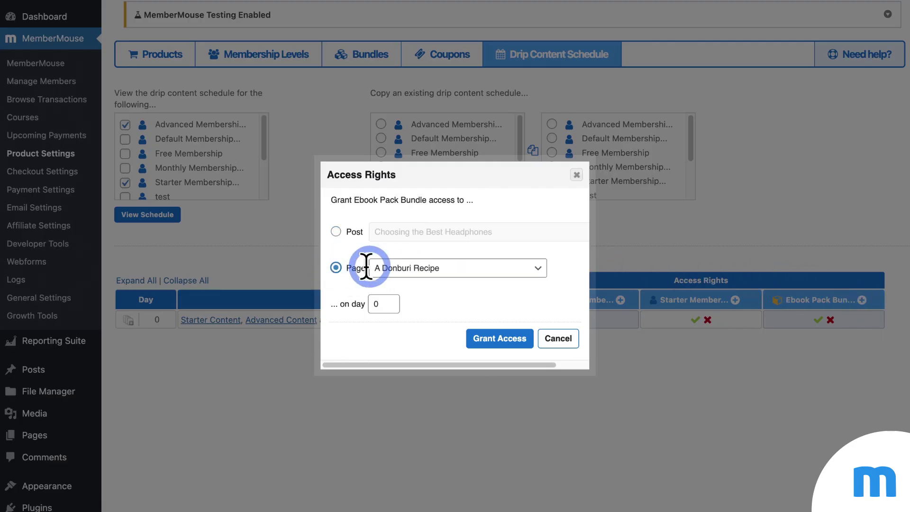
click(531, 270)
scroll(530, 289, down, 5)
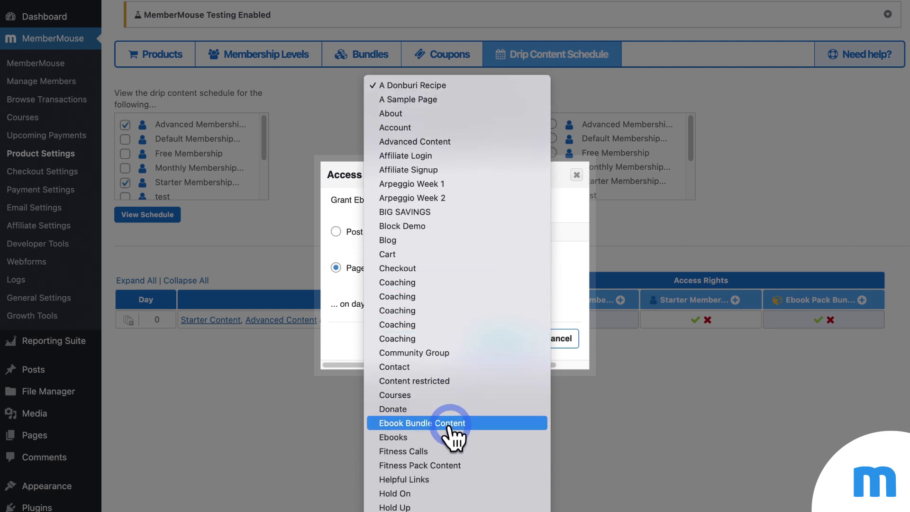
click(454, 422)
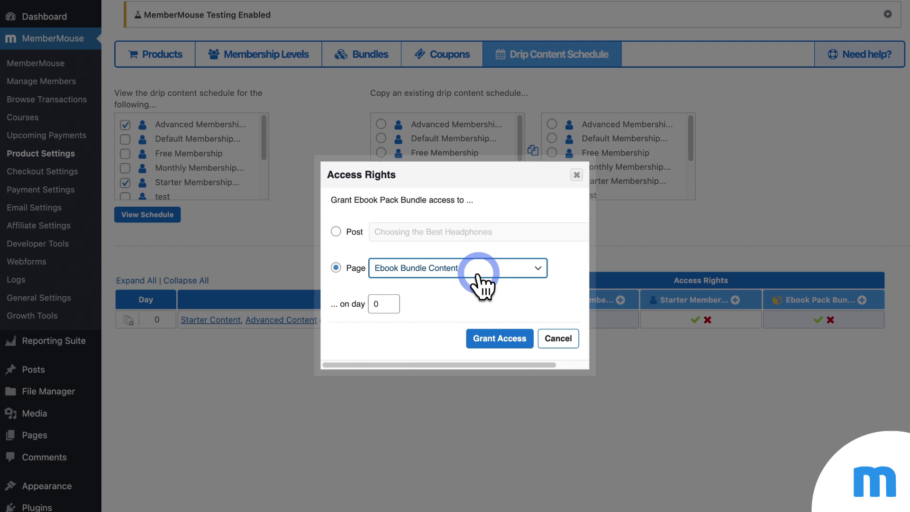
click(577, 175)
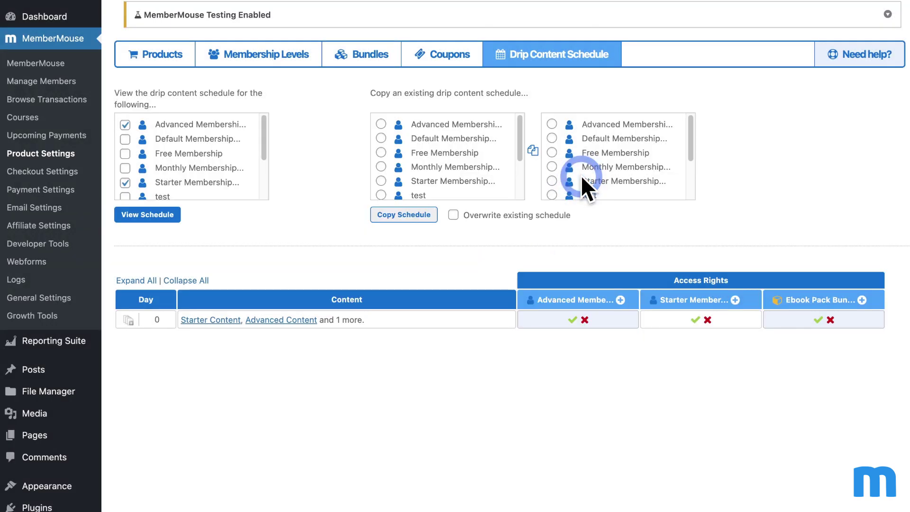
click(623, 298)
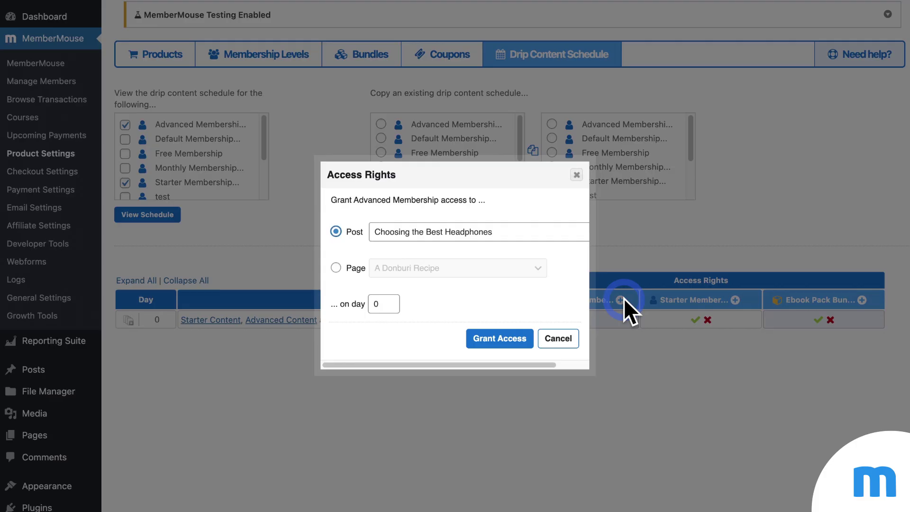
click(344, 268)
click(494, 269)
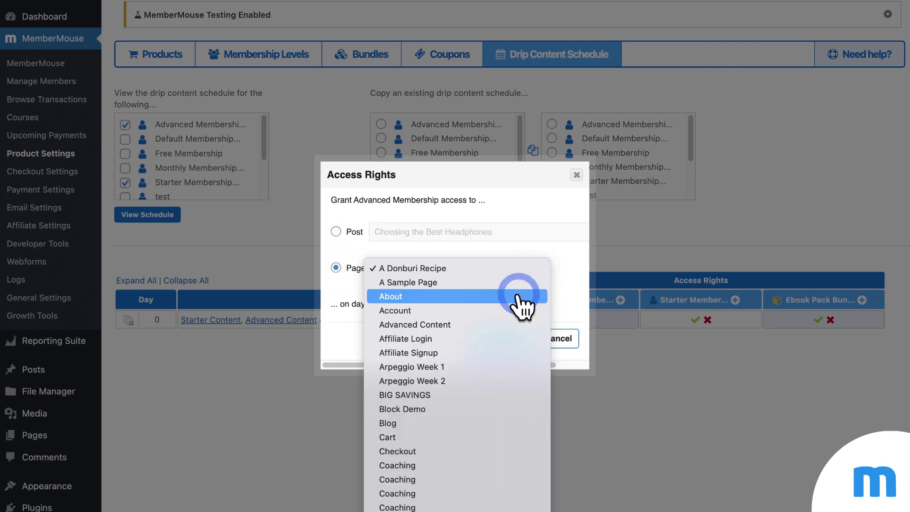
scroll(516, 296, down, 5)
scroll(520, 303, down, 4)
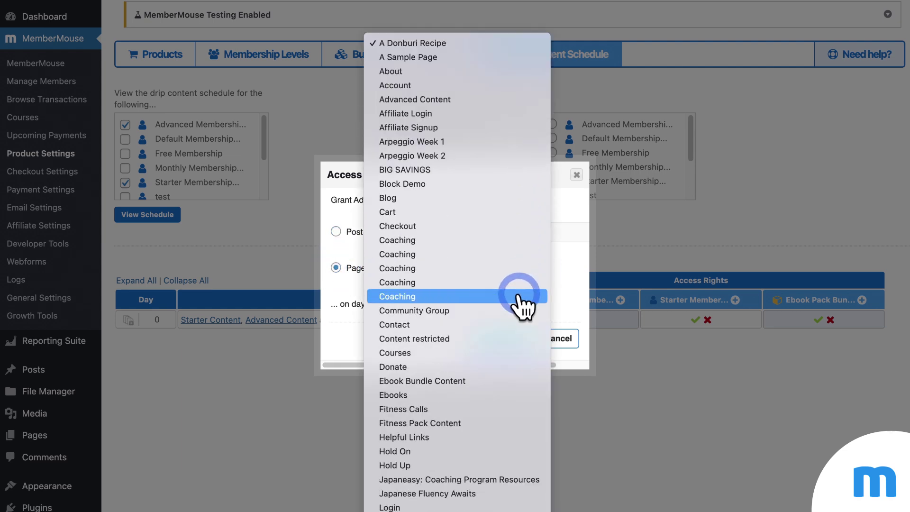
scroll(520, 299, down, 5)
scroll(507, 332, down, 1)
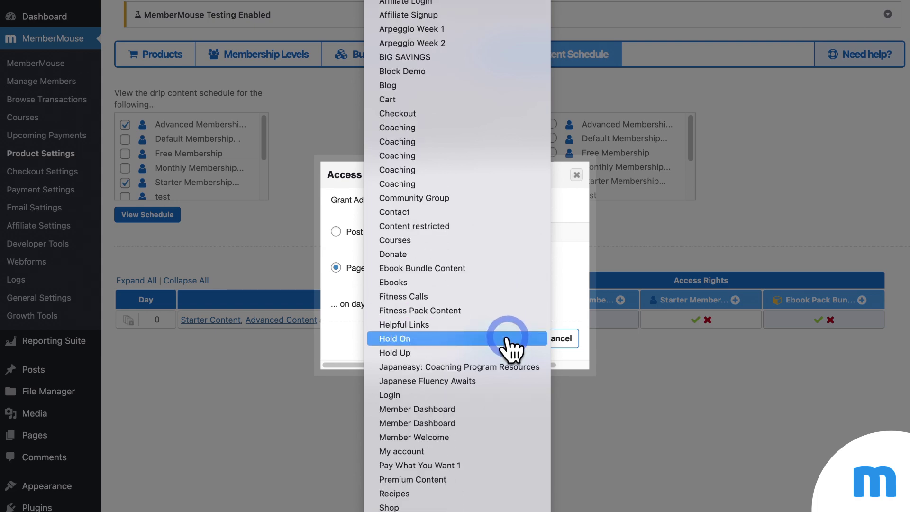
click(490, 282)
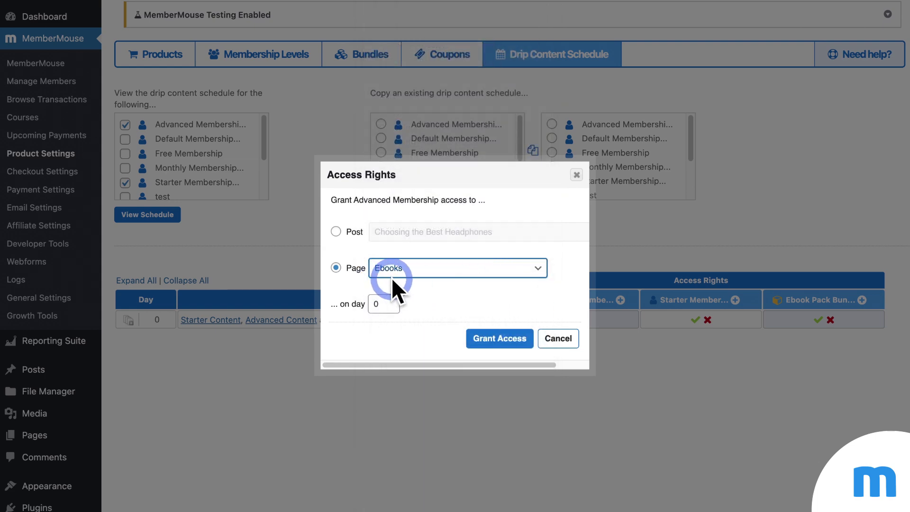
click(502, 276)
click(510, 279)
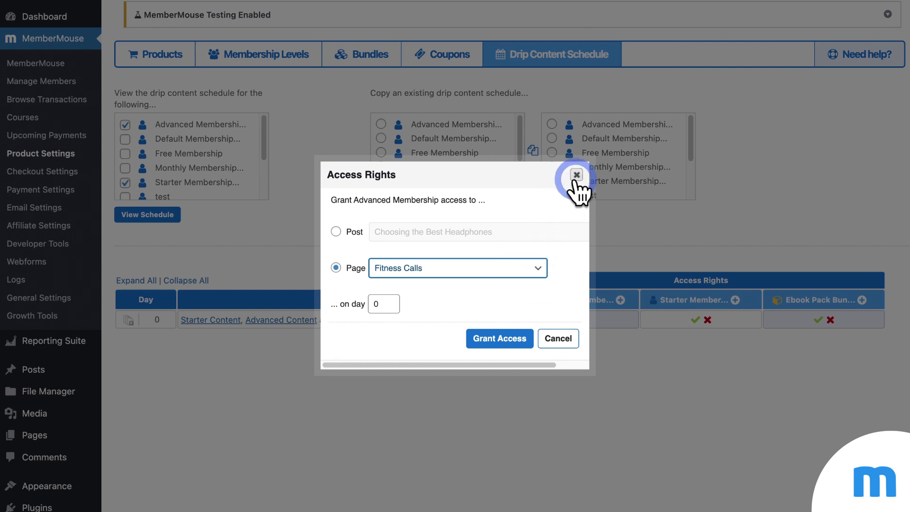
click(576, 175)
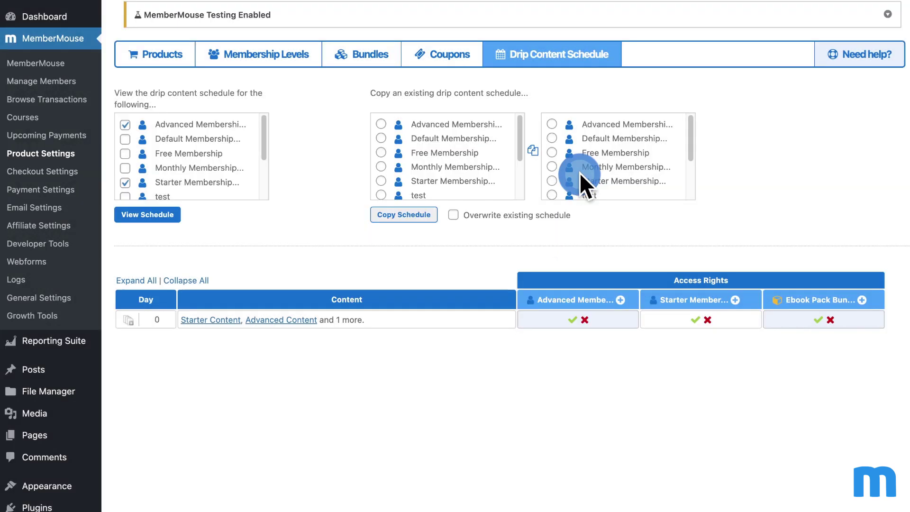
click(565, 60)
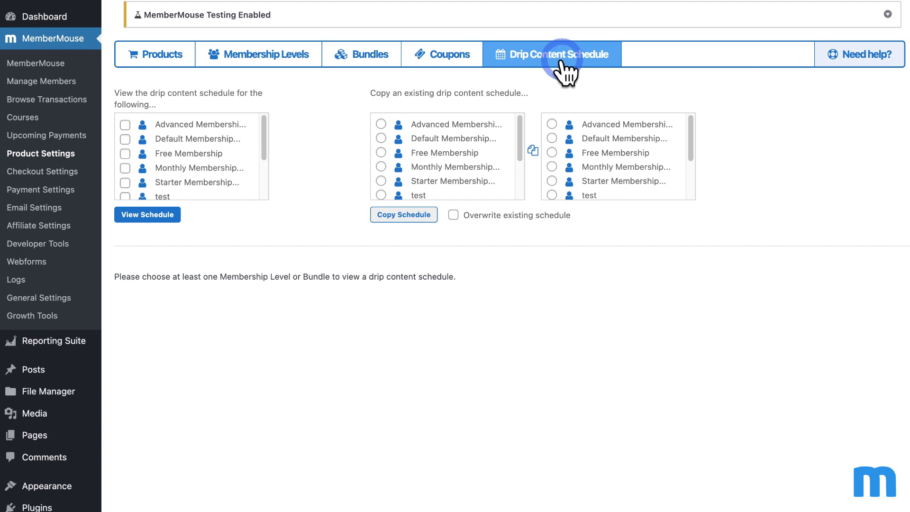
Step: Show Monthly Membership's drip schedule and grant Monthly Membership 2024 the Ebooks page at Day 0
click(126, 169)
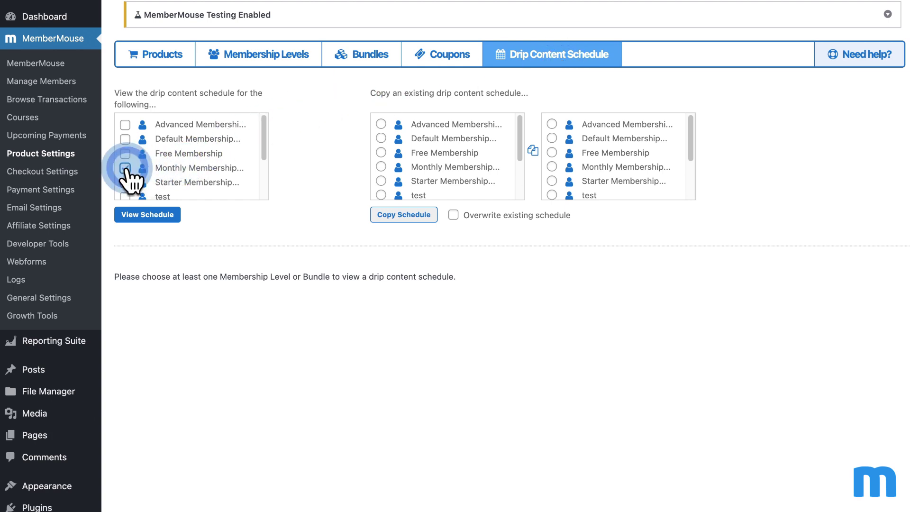
click(126, 168)
click(154, 208)
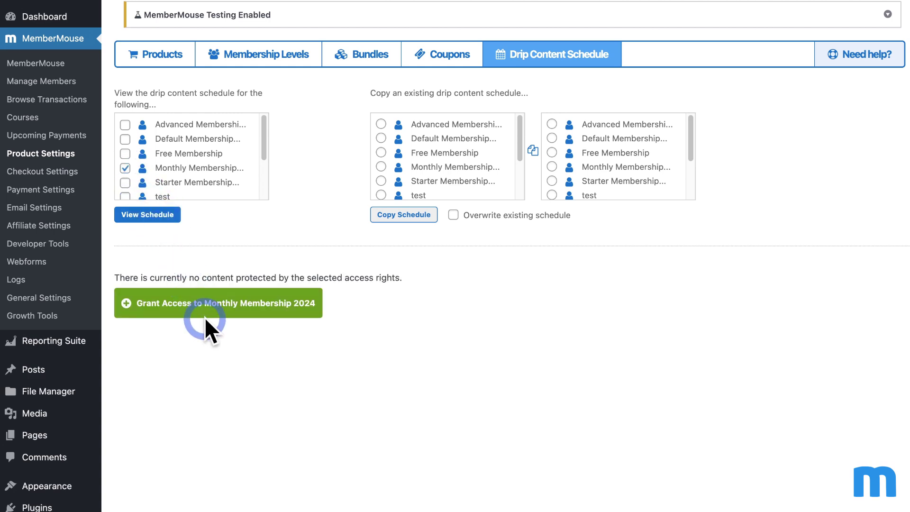
click(148, 313)
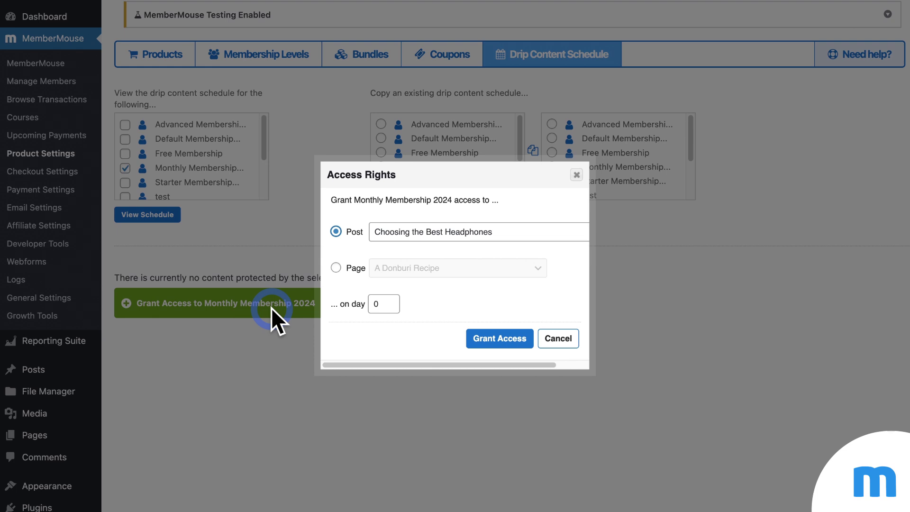
click(335, 268)
click(416, 270)
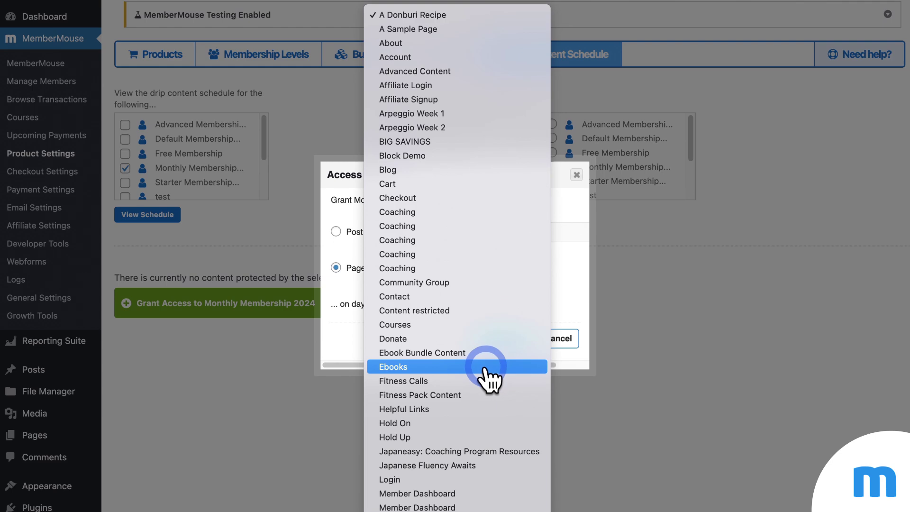
click(485, 370)
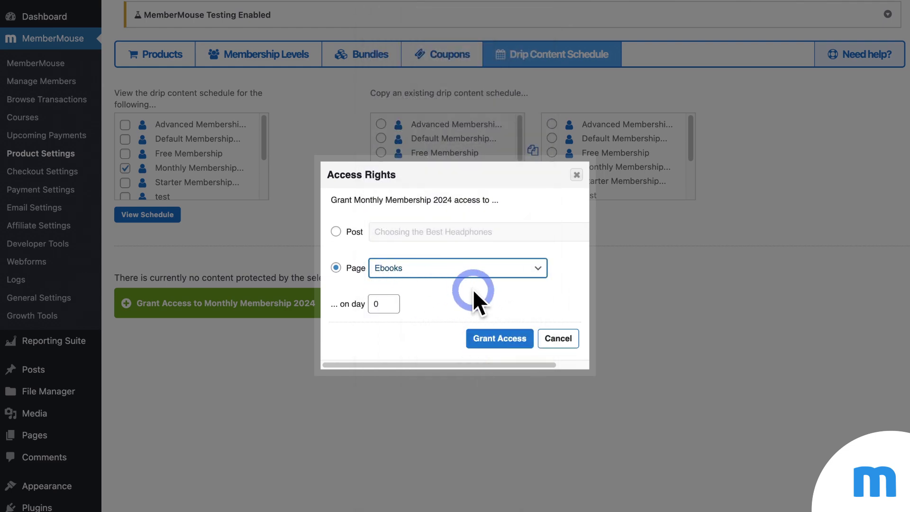
click(501, 342)
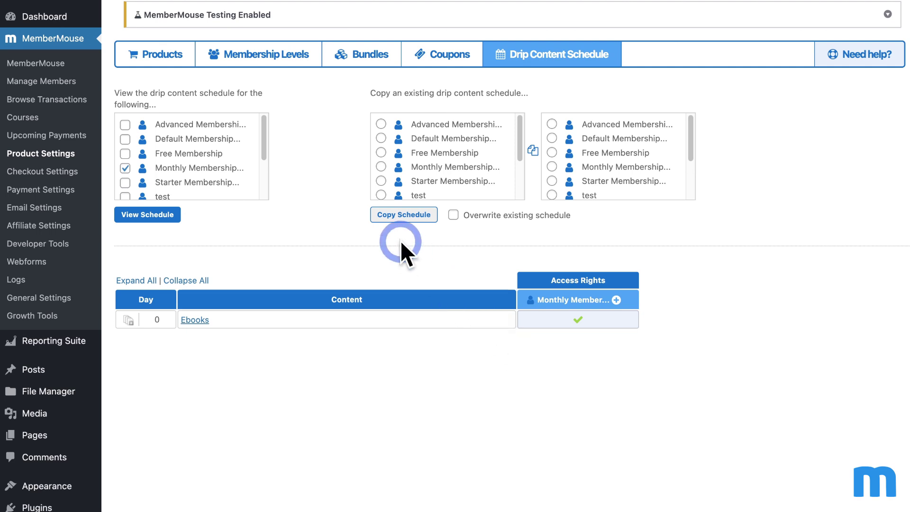
Step: Go from Membership Levels to the Products list and start a new product
click(267, 62)
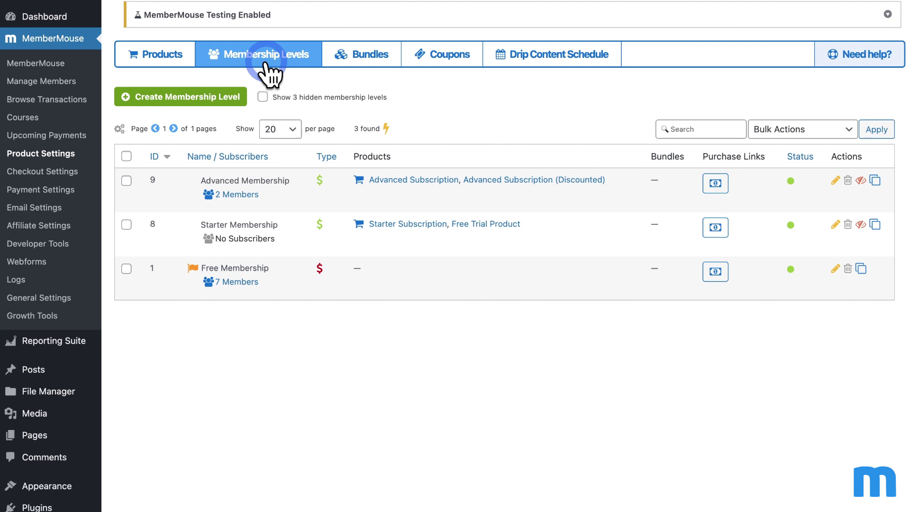
click(164, 63)
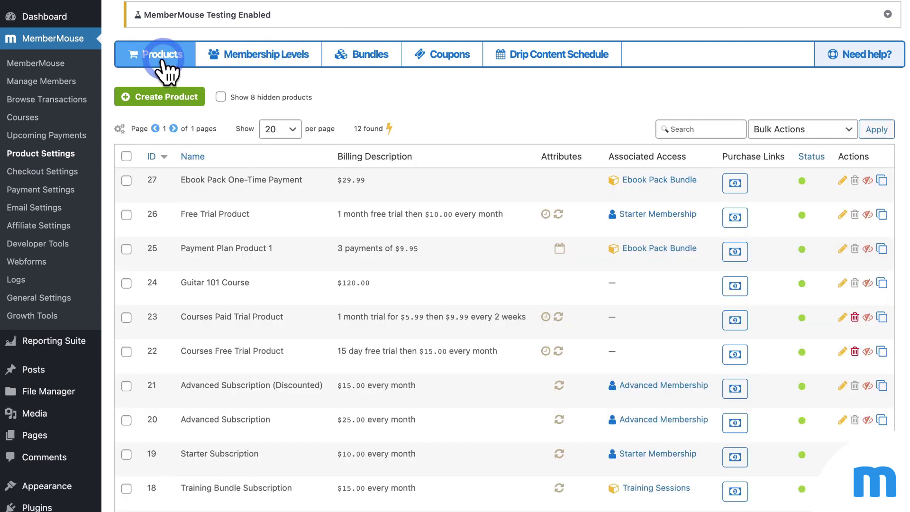
click(178, 95)
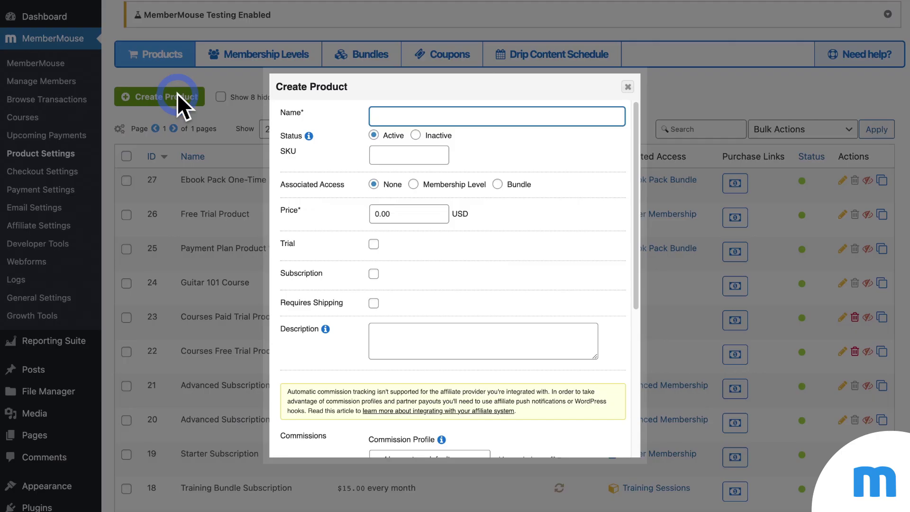
Step: Name the product 'Pro Subscription' and set its price to 15
text(Pro Subscription)
click(516, 166)
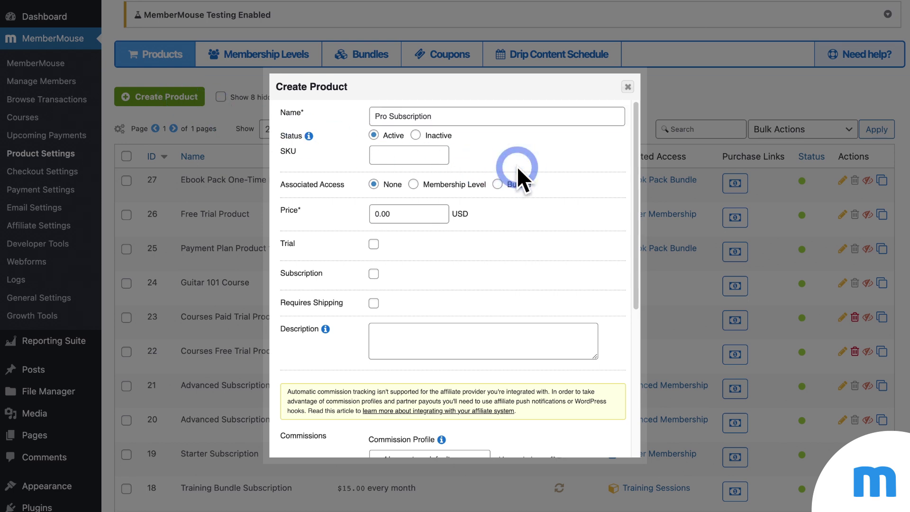
click(397, 213)
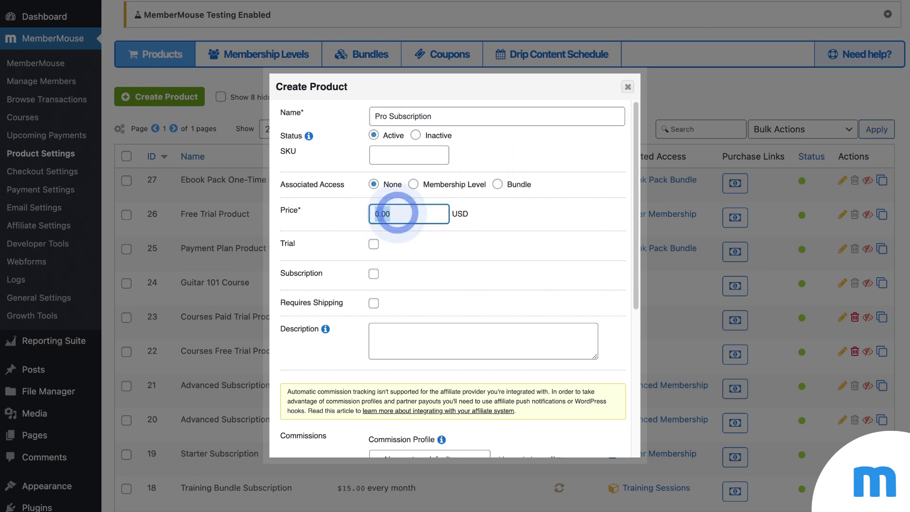
text(15)
click(511, 234)
Step: Make it a subscription that rebills every 1 month
scroll(511, 234, down, 2)
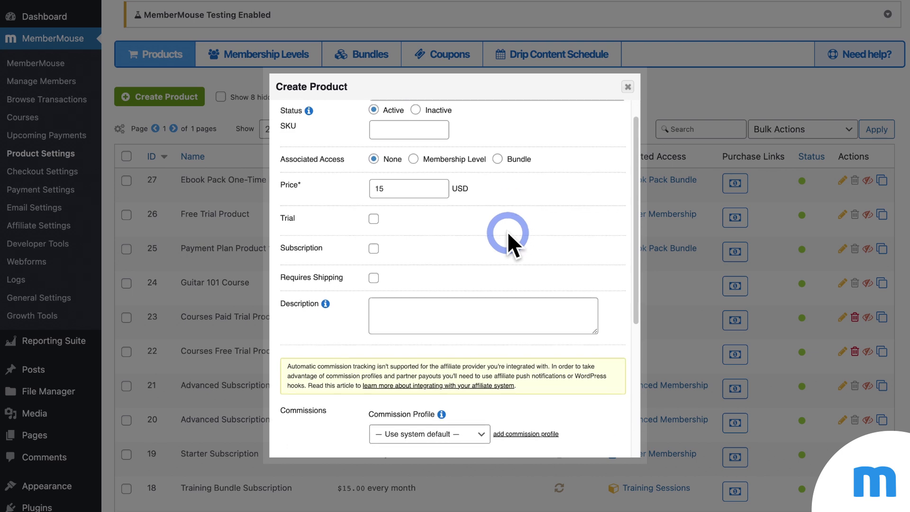
scroll(507, 231, down, 1)
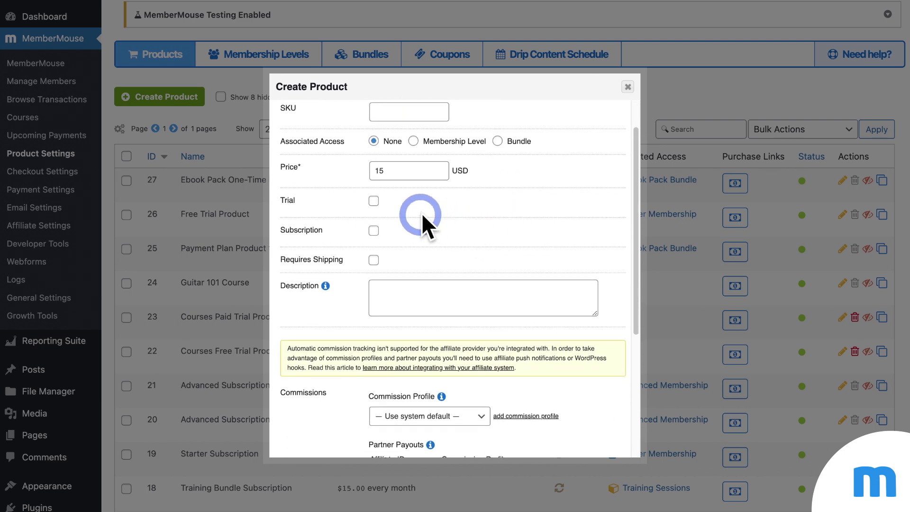
click(375, 232)
scroll(524, 212, down, 2)
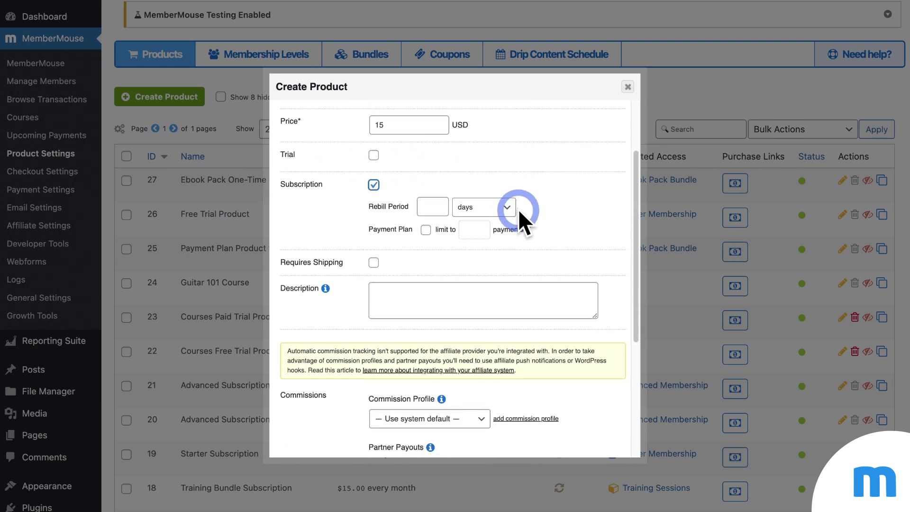
click(512, 209)
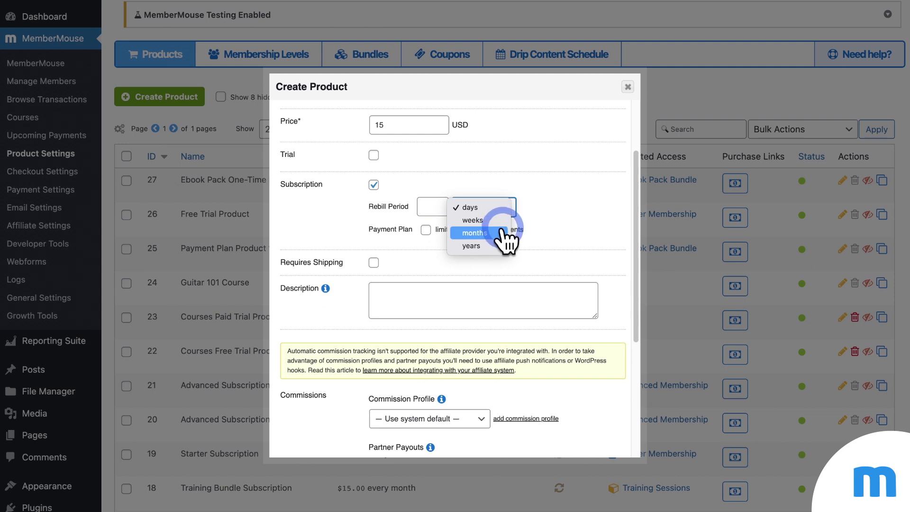
click(476, 233)
click(432, 207)
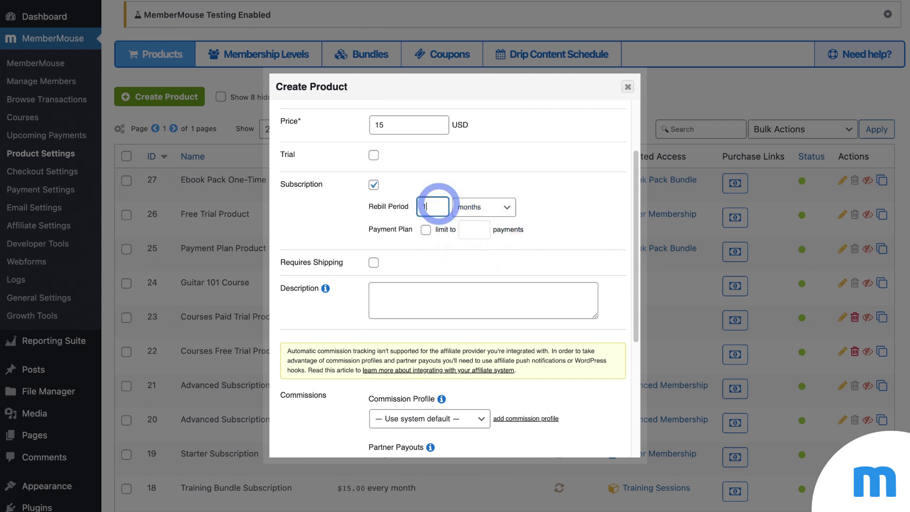
text(1)
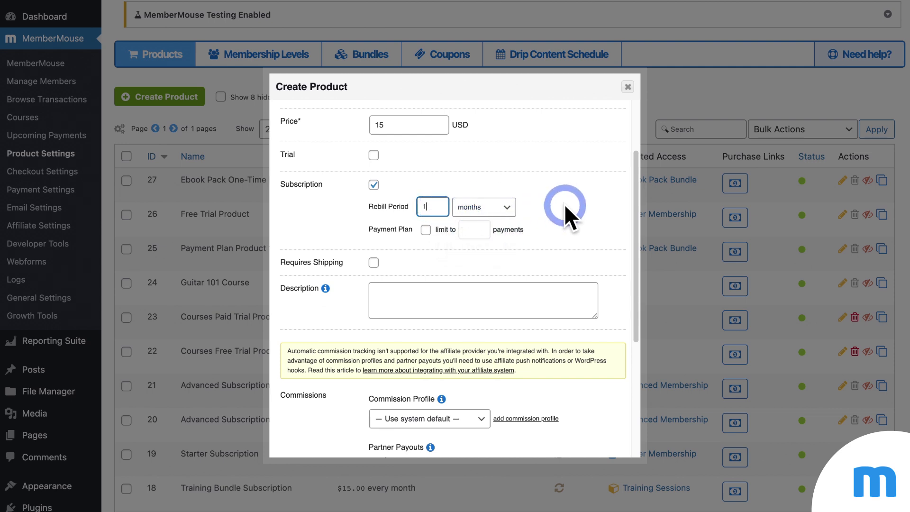
click(565, 208)
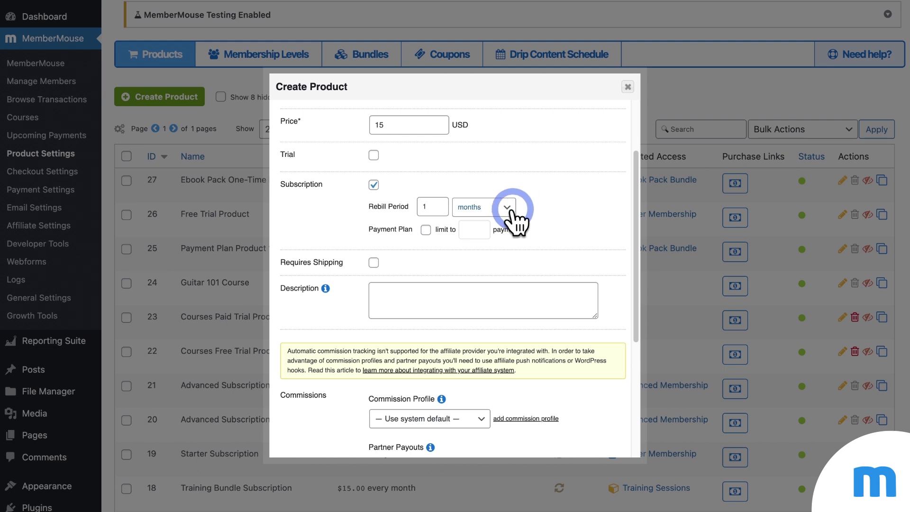
scroll(545, 216, down, 2)
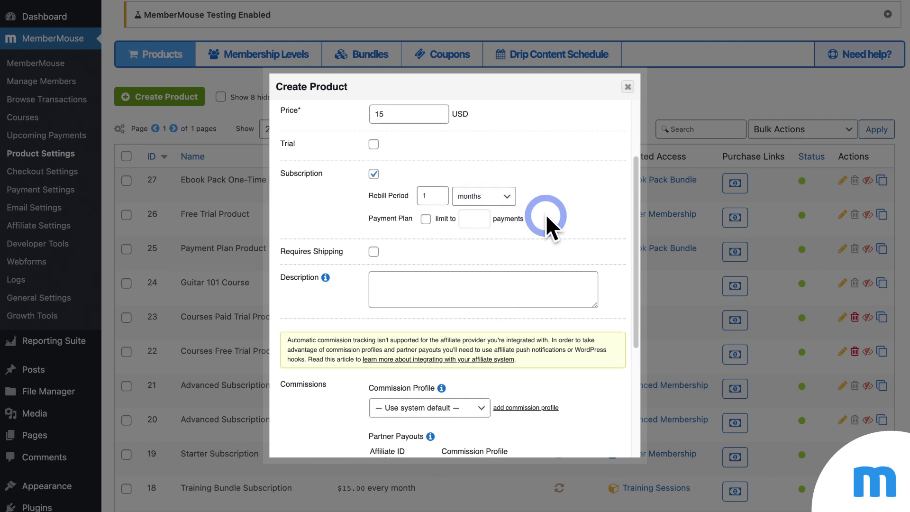
scroll(545, 216, down, 5)
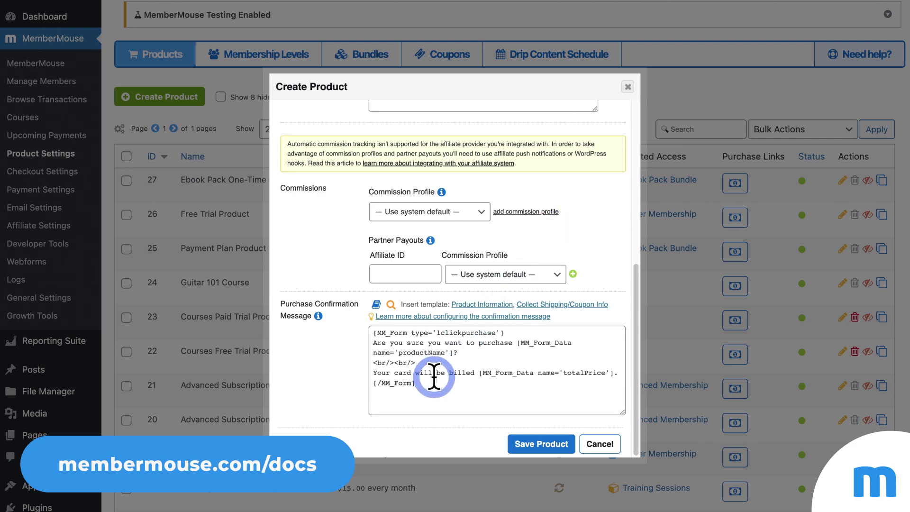
scroll(468, 163, up, 4)
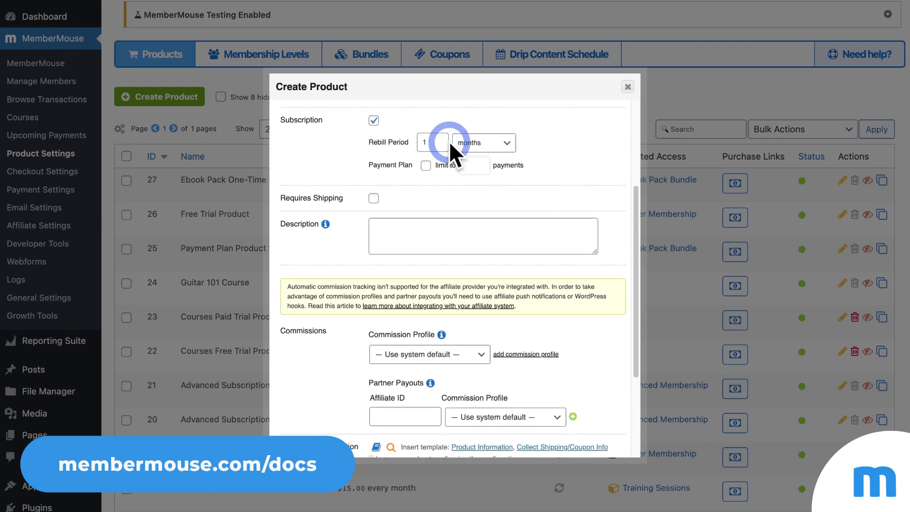
scroll(448, 141, up, 3)
scroll(450, 142, down, 6)
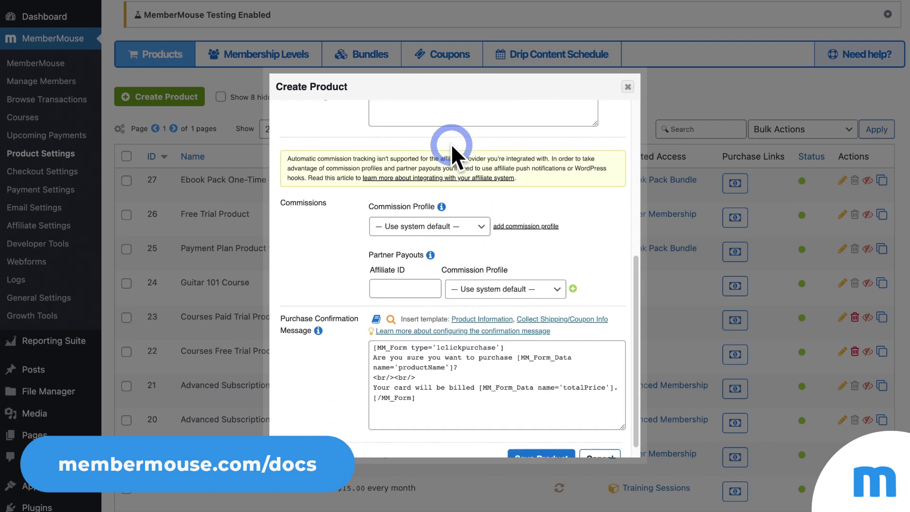
scroll(451, 143, down, 1)
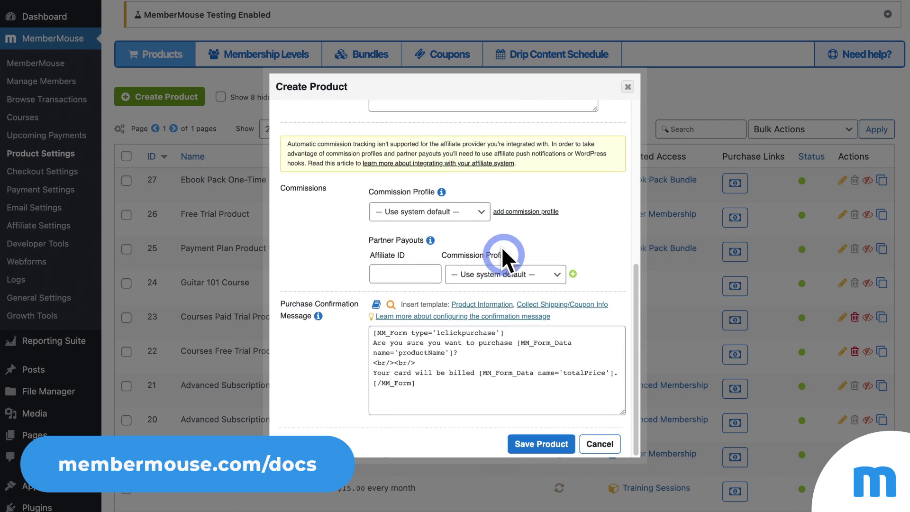
Step: Save Pro Subscription at $15.00 monthly and return to the Membership Levels list
click(561, 443)
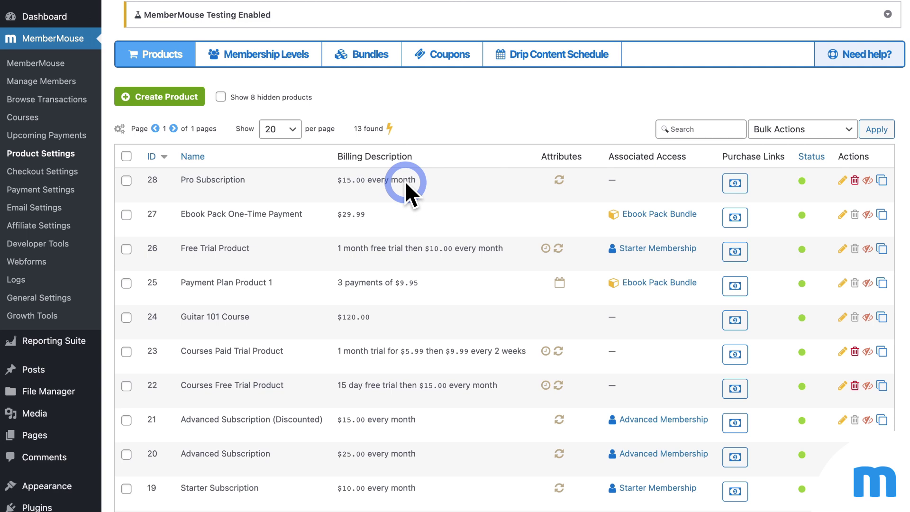
click(303, 74)
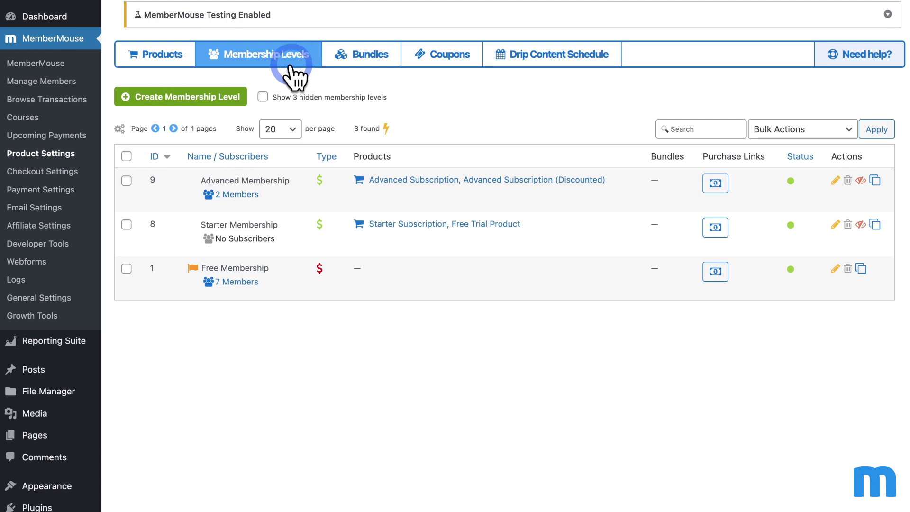
Step: Create a new membership level and enter the name 'Pro Membership'
click(213, 96)
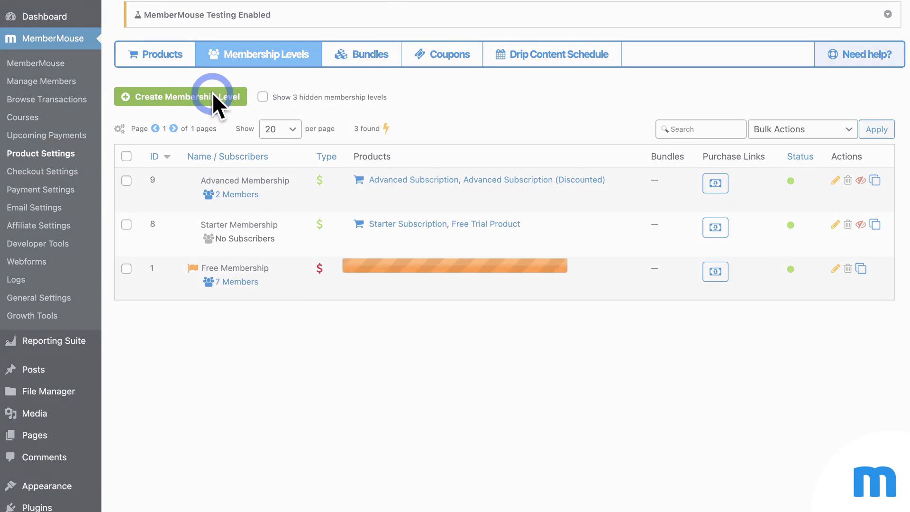
text(P)
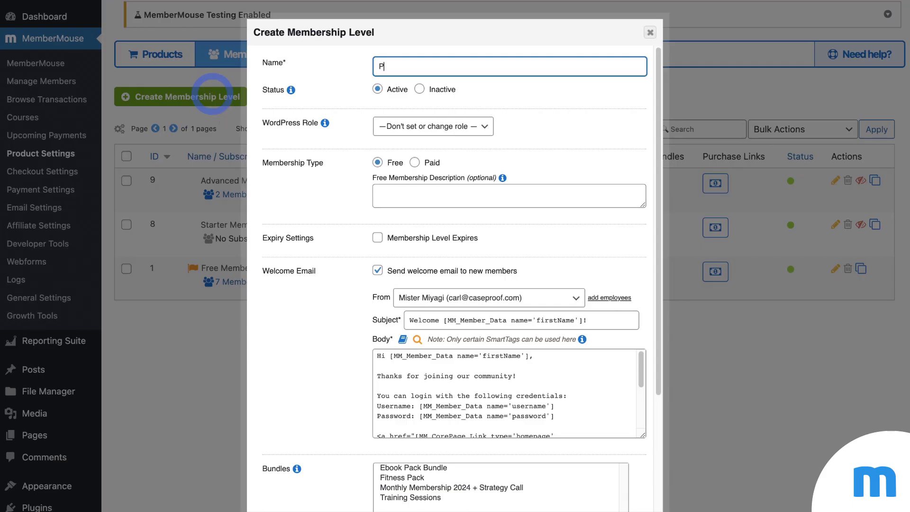
text(ro Membership)
click(544, 133)
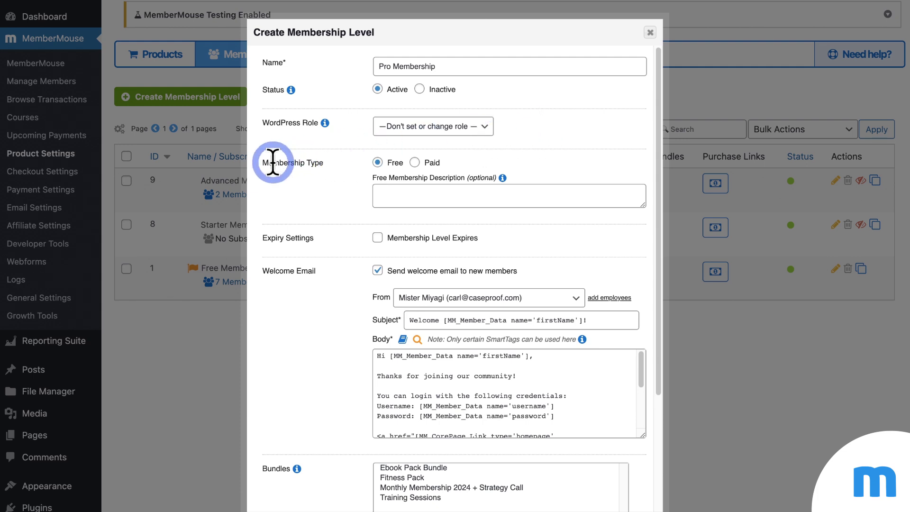
Step: Set Pro Membership to Paid with Pro Subscription as its default product
click(414, 163)
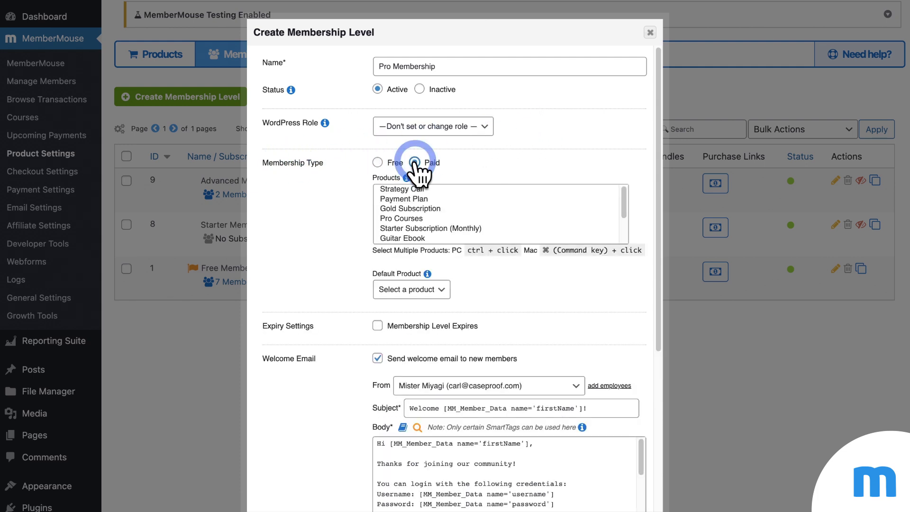
drag(450, 190, 479, 227)
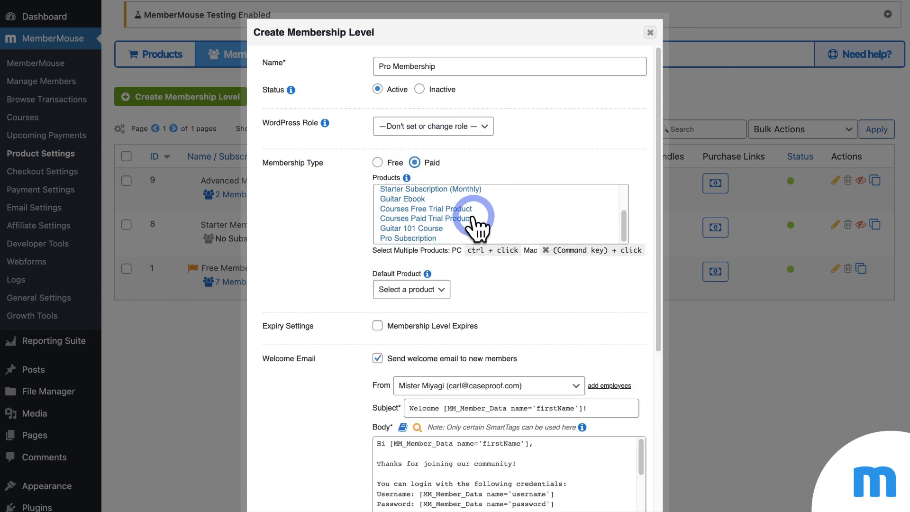
click(432, 238)
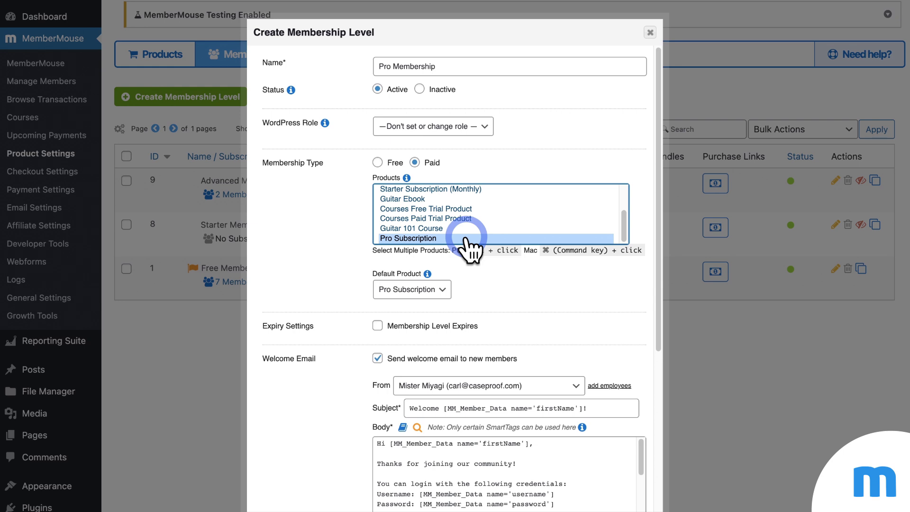
click(552, 276)
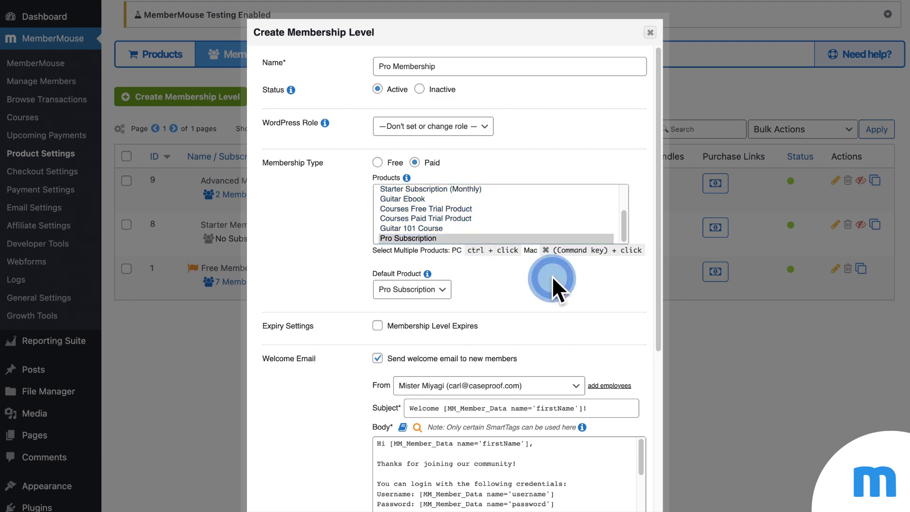
scroll(552, 276, down, 2)
scroll(512, 254, down, 5)
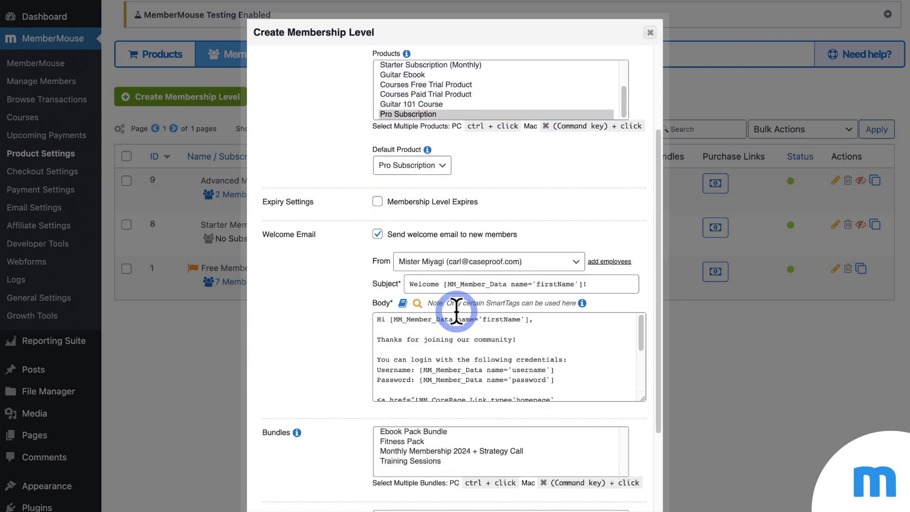
scroll(504, 262, down, 2)
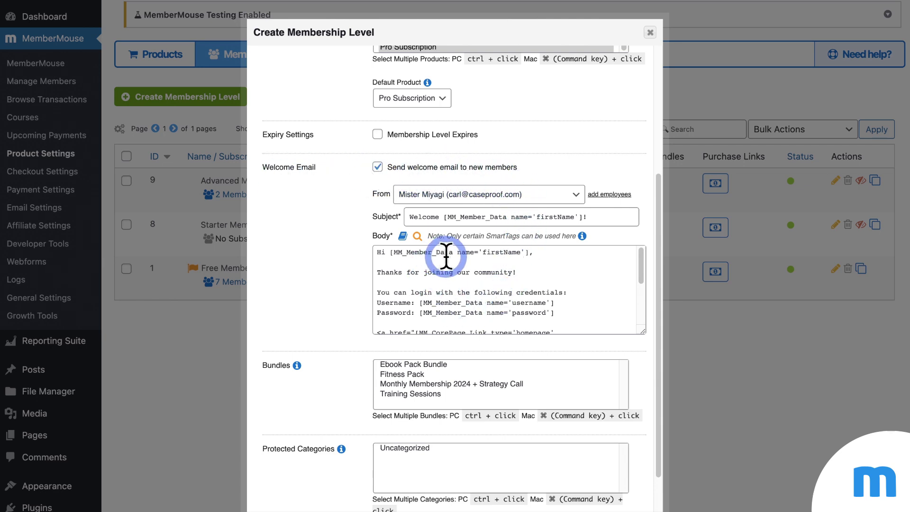
scroll(537, 276, down, 3)
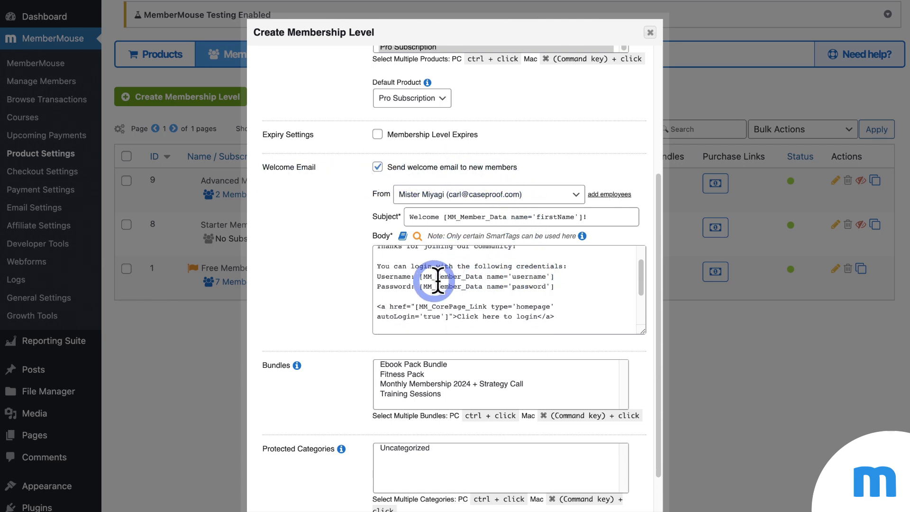
scroll(328, 283, down, 1)
scroll(328, 284, down, 1)
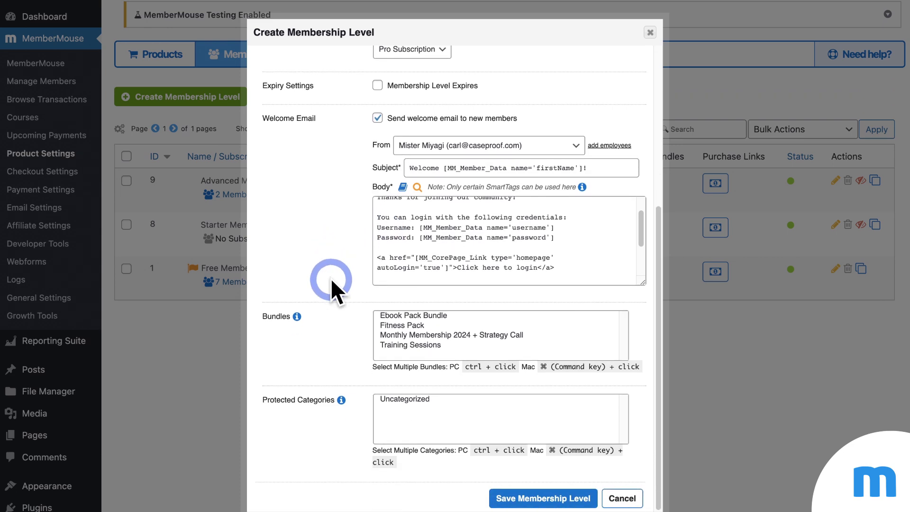
Step: Save the Pro Membership level, which appears as level ID 10
click(578, 497)
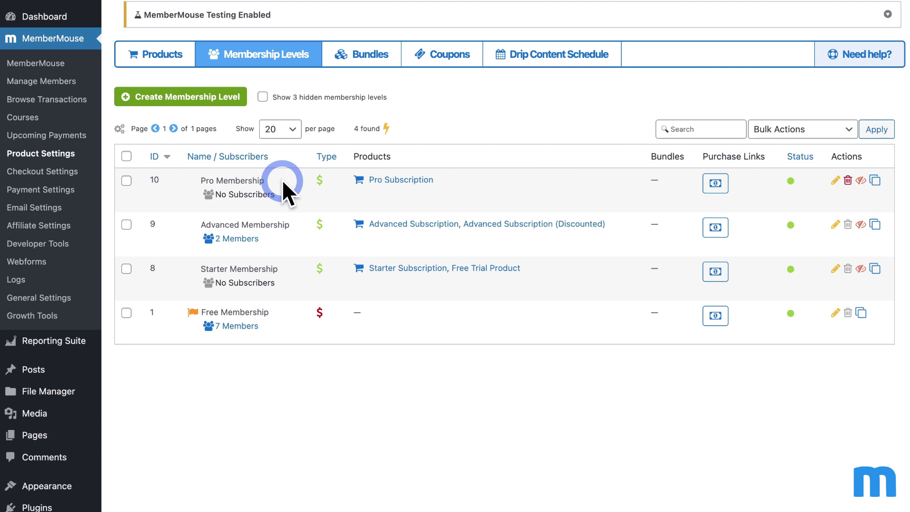
Step: View Pro Membership's empty drip schedule and open its Access Rights dialog
click(559, 54)
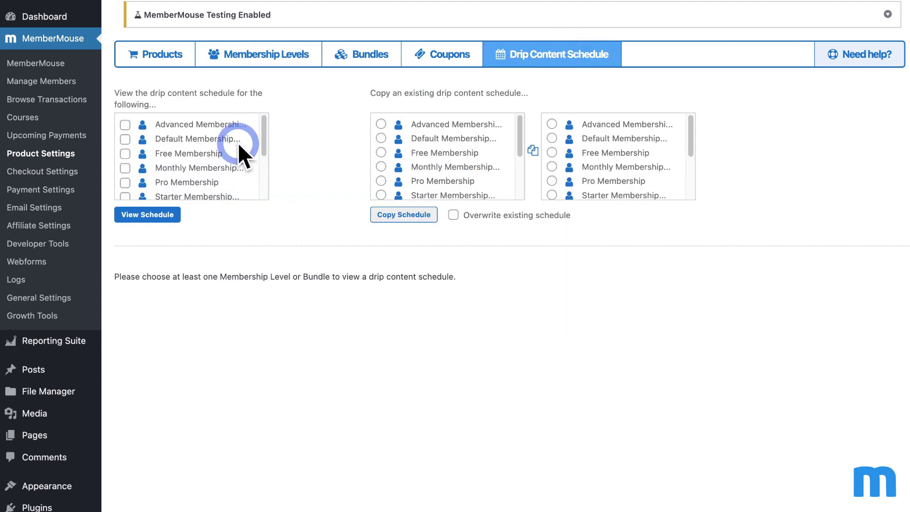
scroll(210, 163, down, 1)
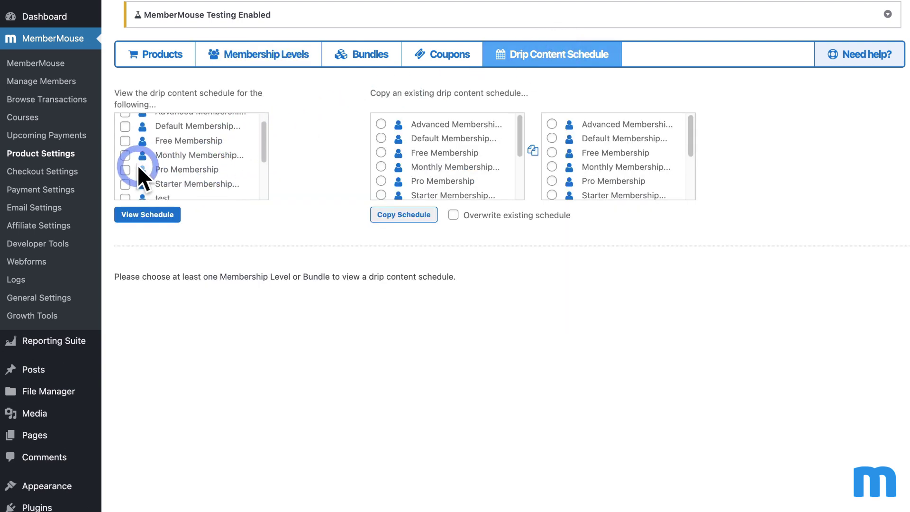
click(126, 169)
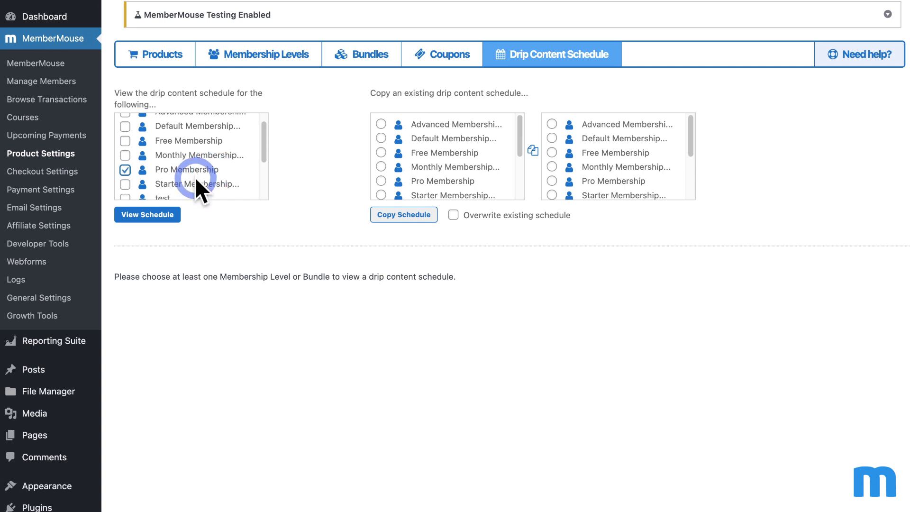
click(165, 216)
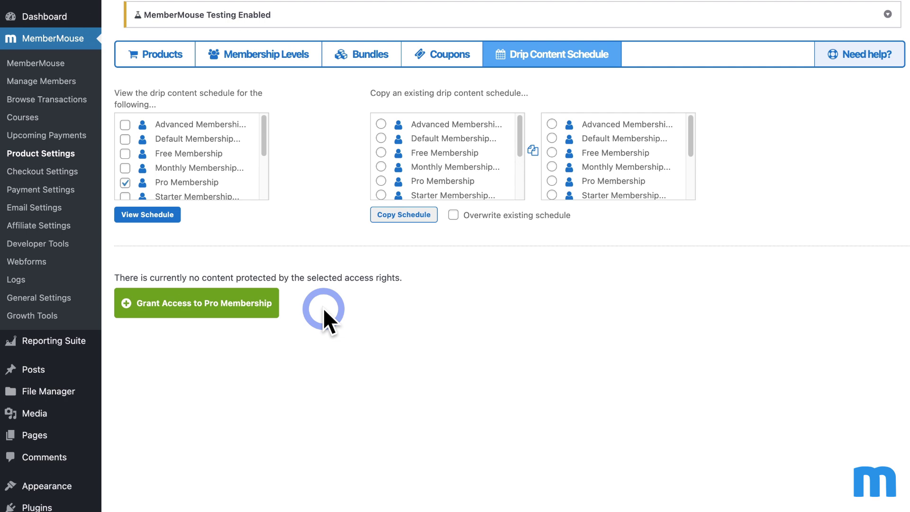
click(262, 309)
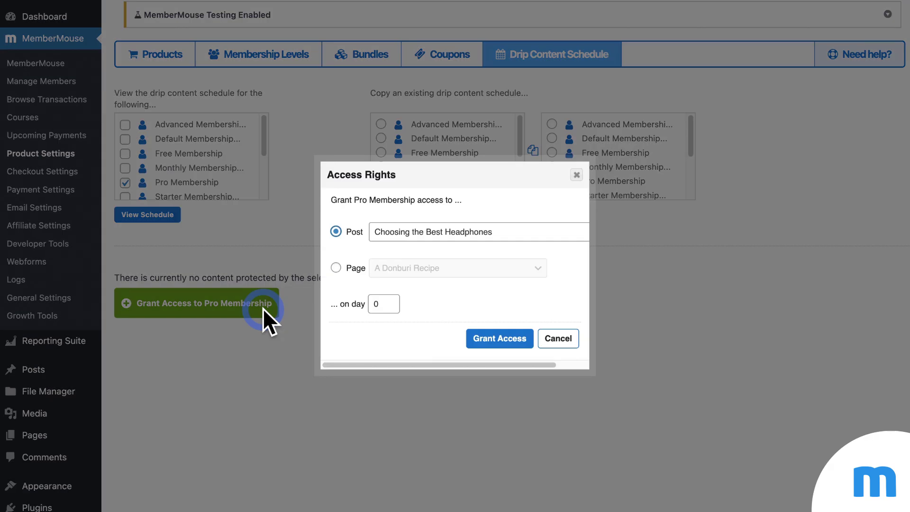
Step: Choose Page > Ebooks as the content to grant Pro Membership
click(336, 268)
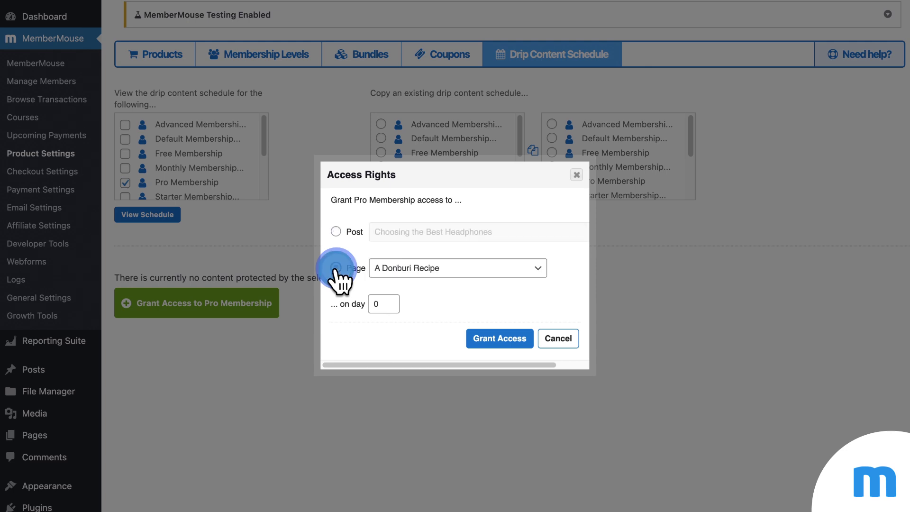
click(463, 270)
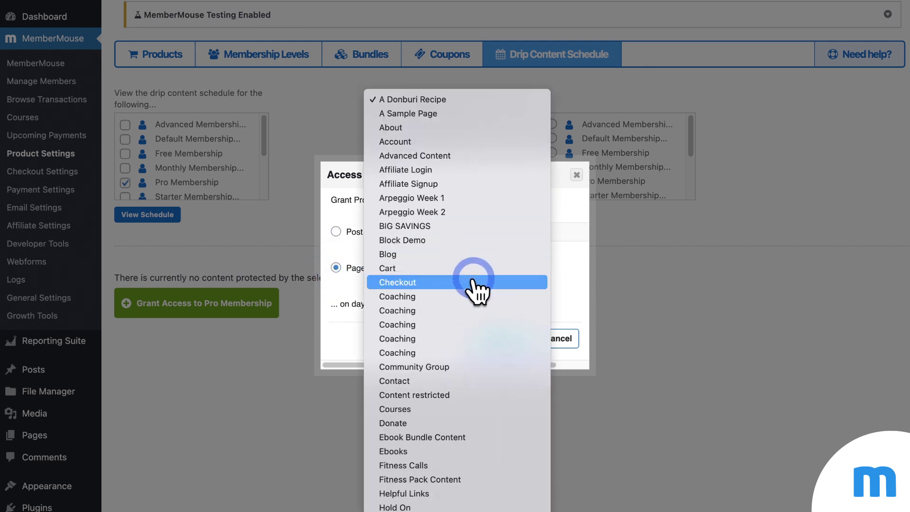
click(454, 452)
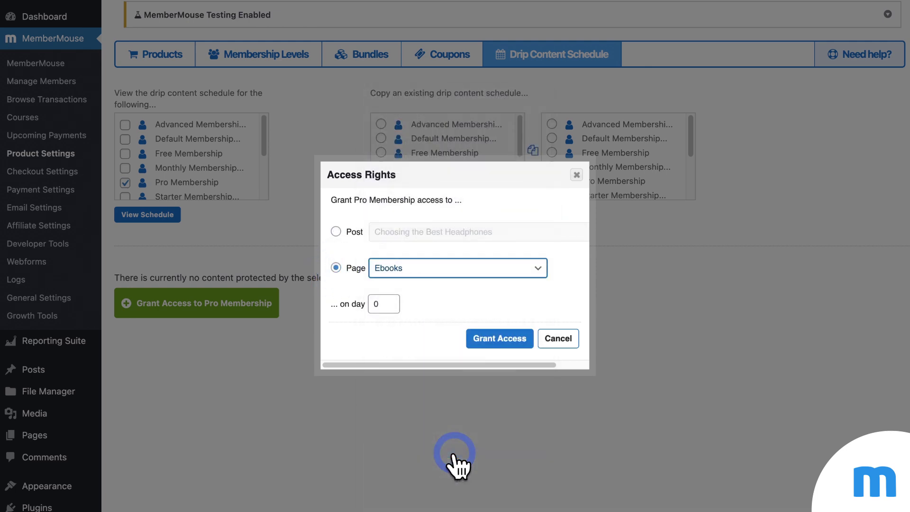
click(456, 295)
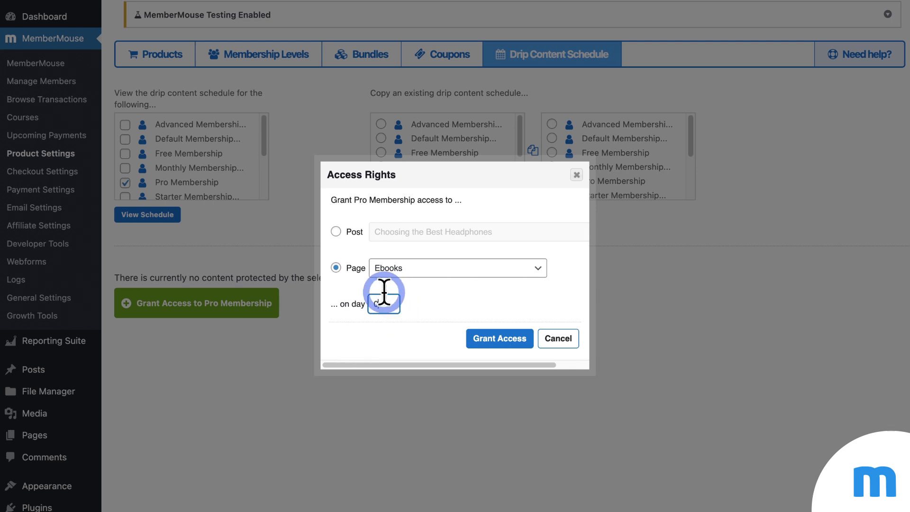
Step: Clear the 'on day' delivery value so it can be set to 0
double_click(392, 303)
click(457, 305)
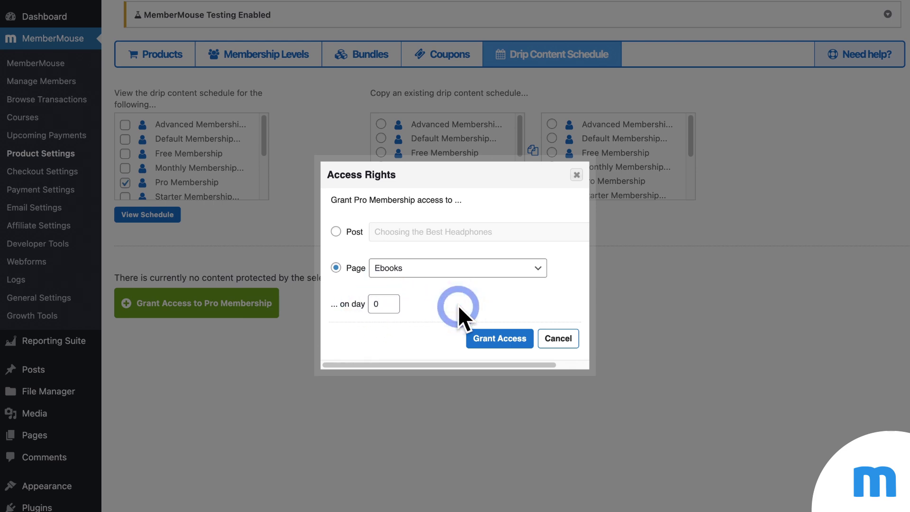
double_click(374, 304)
text(1)
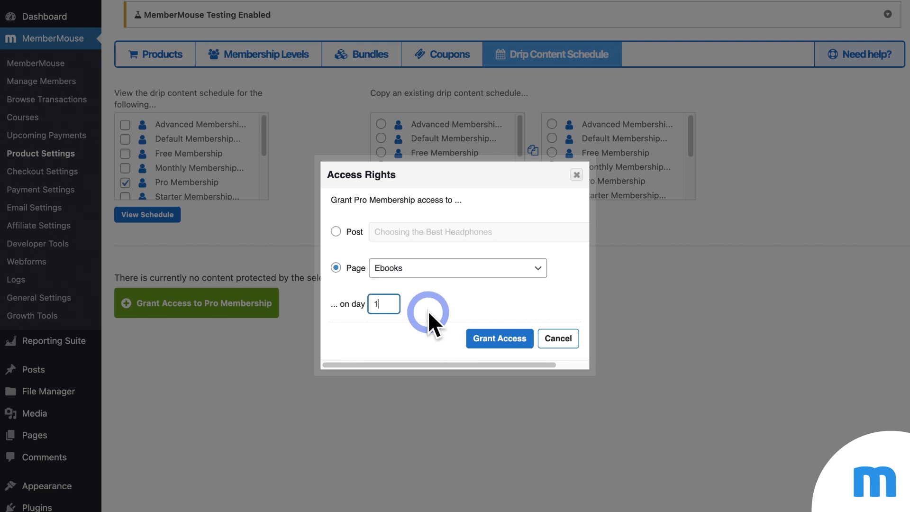
key(BackSpace)
text(2)
key(BackSpace)
Step: Grant Pro Membership the Ebooks page, then the Courses page, both on day 0
text(0)
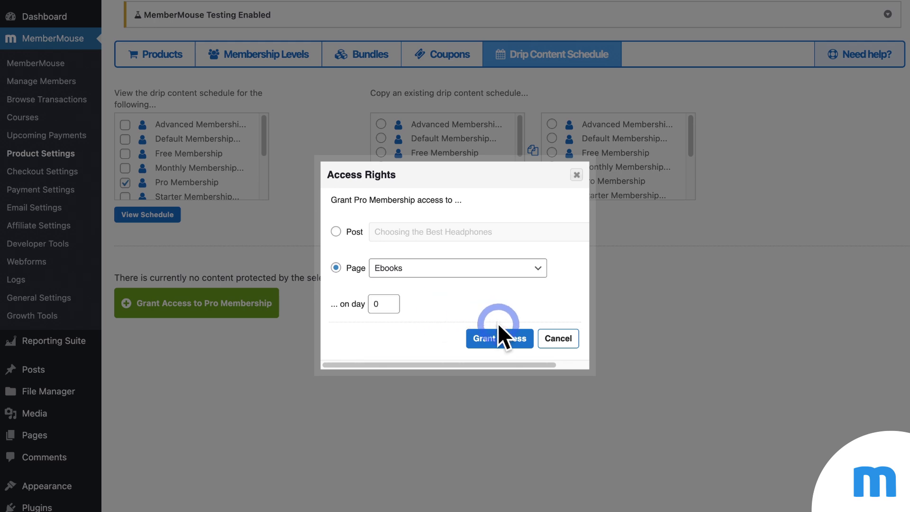
click(504, 336)
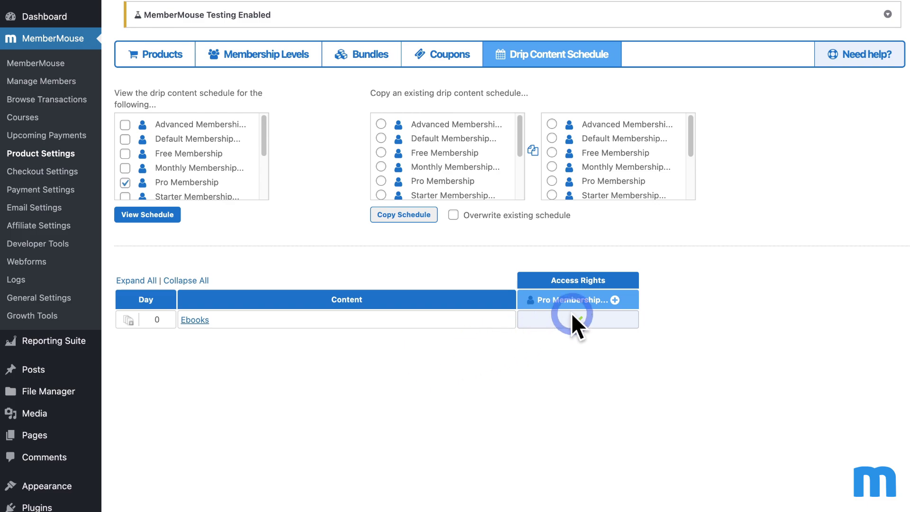
click(615, 299)
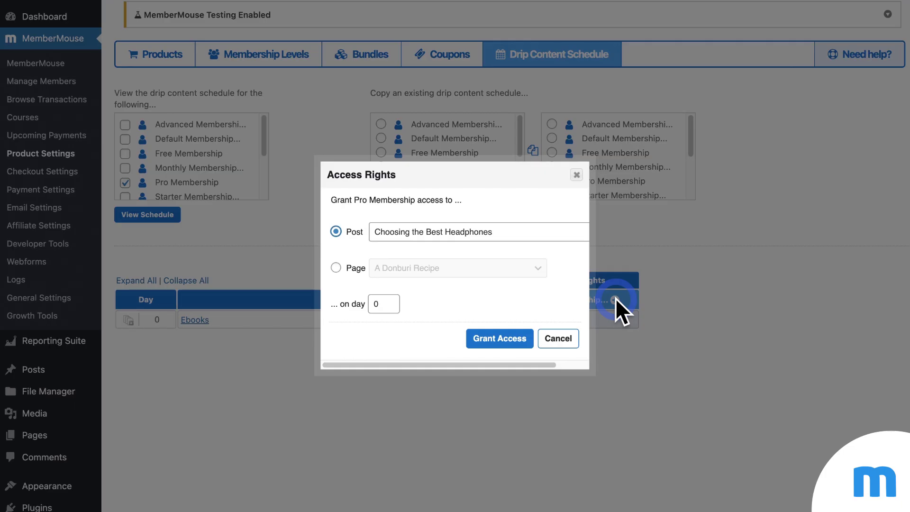
click(336, 268)
click(452, 267)
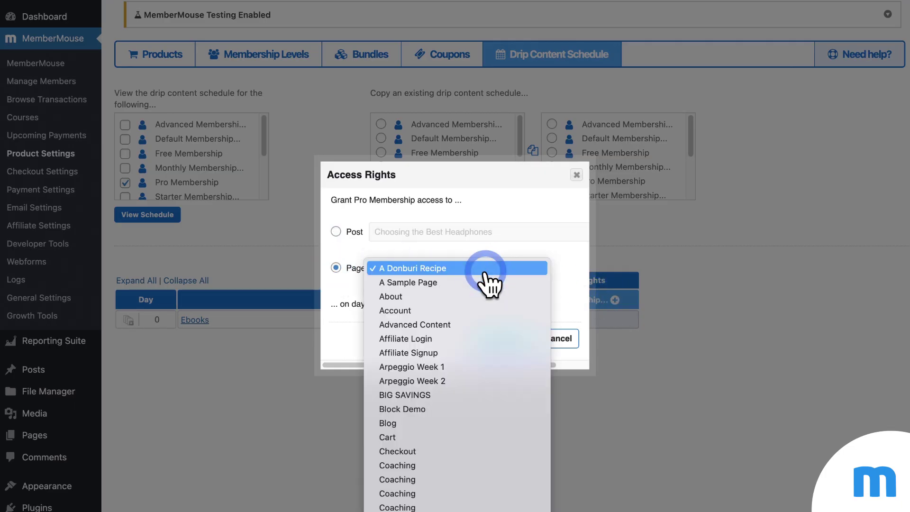
scroll(486, 274, down, 8)
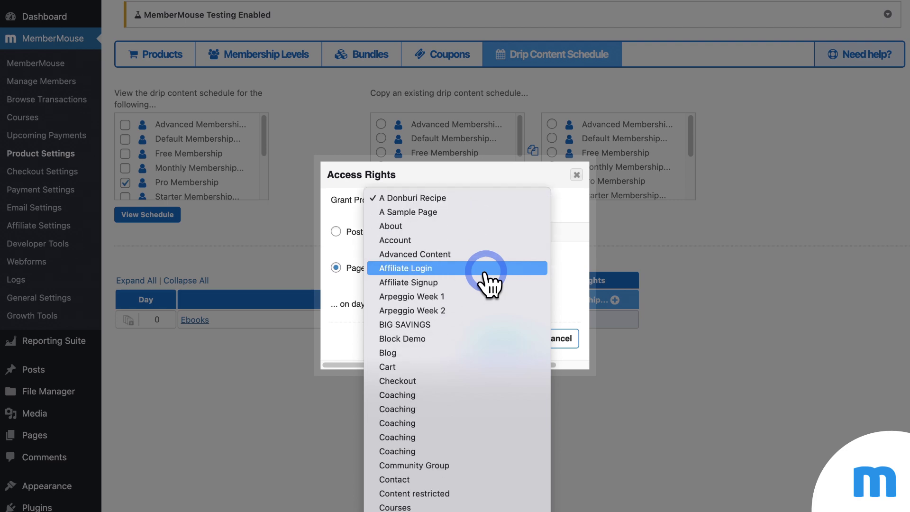
scroll(485, 274, down, 5)
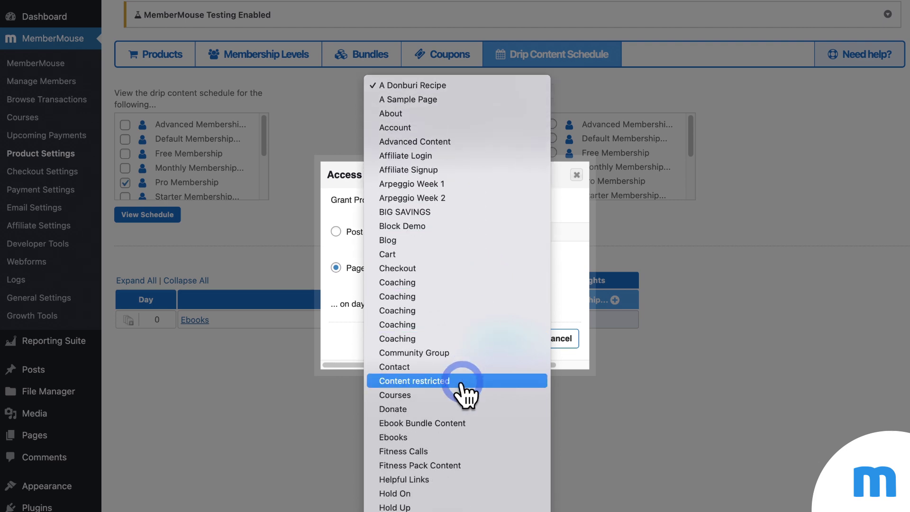
click(462, 395)
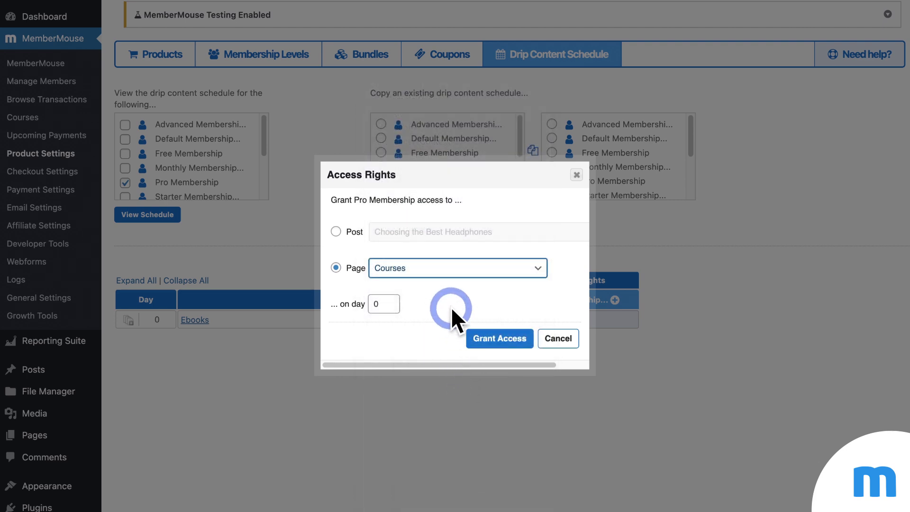
click(509, 338)
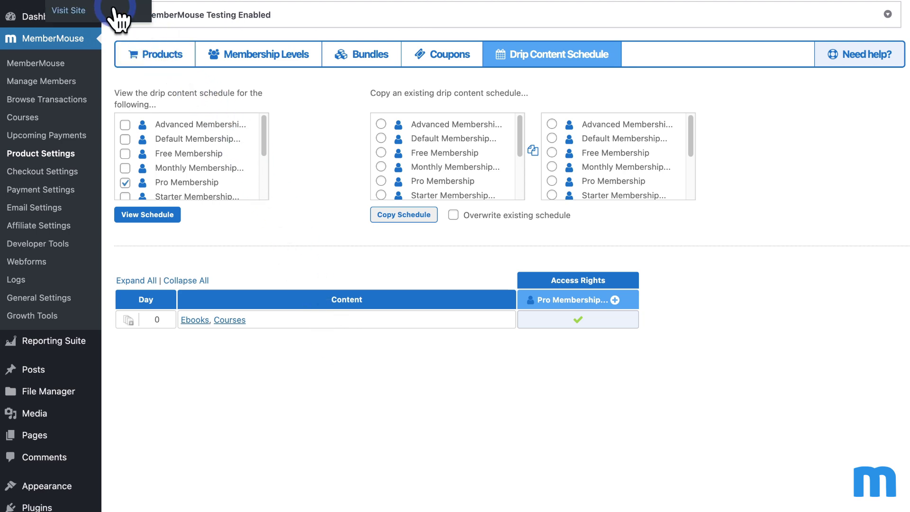
Step: Open the GuitarWorld site in an incognito window and check the MEMBER'S ONLY menu
right_click(115, 10)
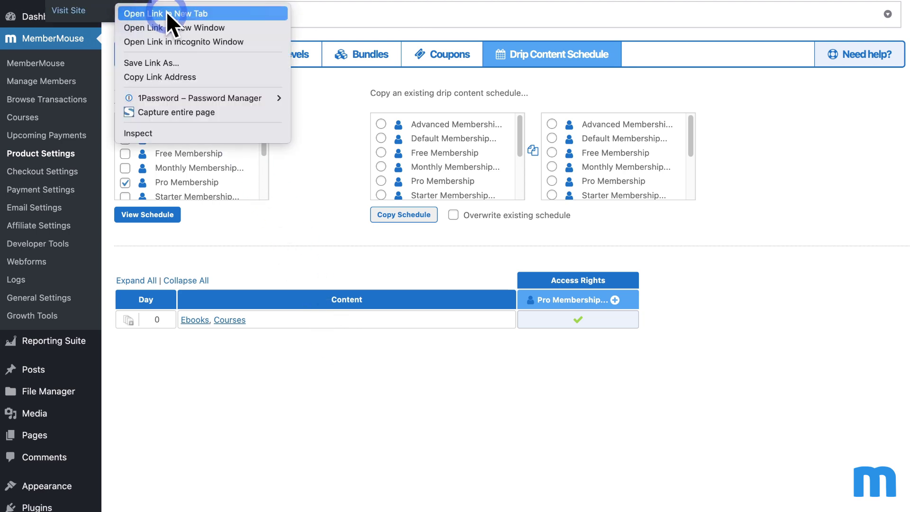
click(245, 42)
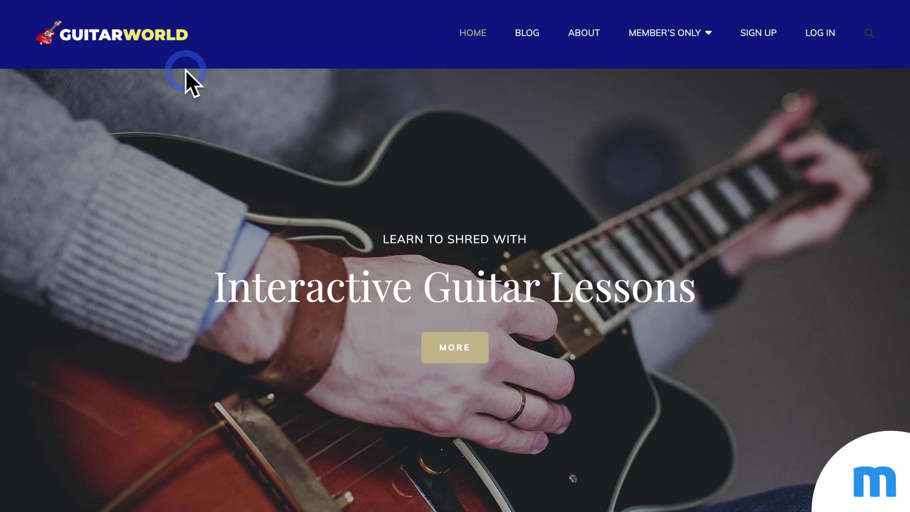
mouse_move(703, 32)
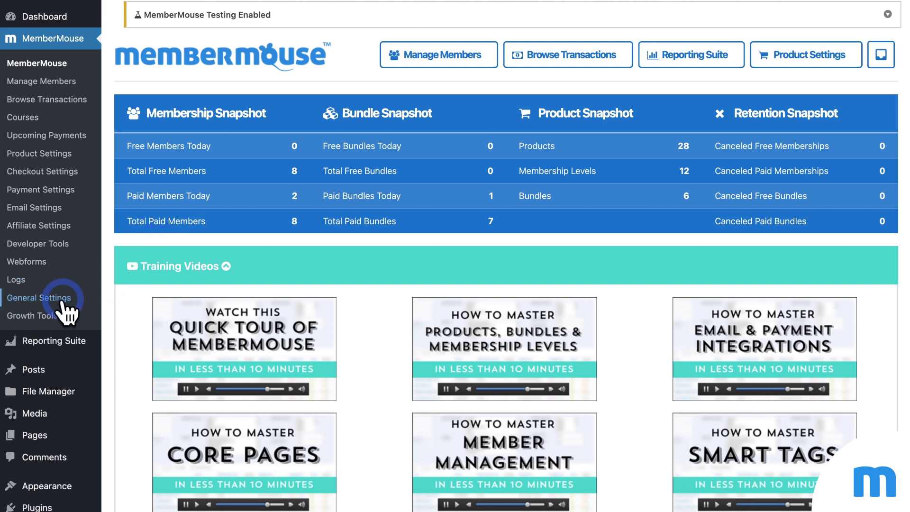
Step: Open the Other Settings section of MemberMouse General Settings
click(47, 299)
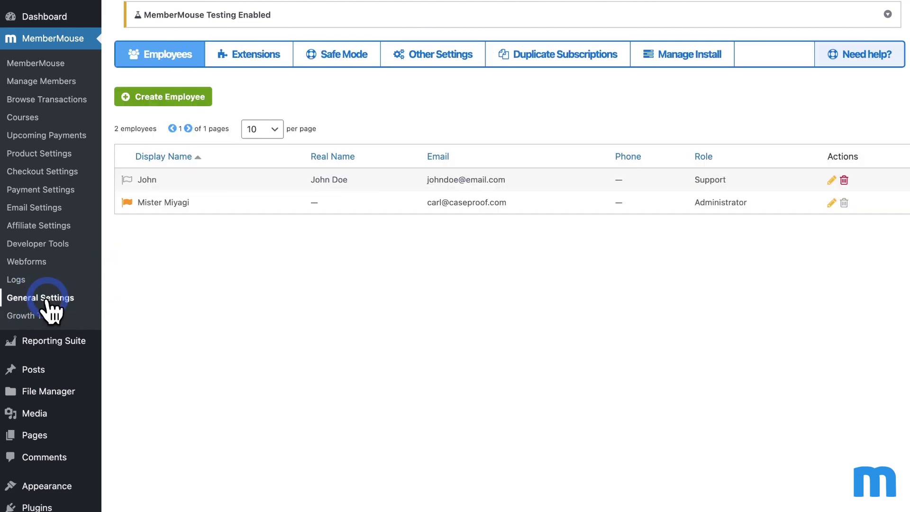
click(434, 58)
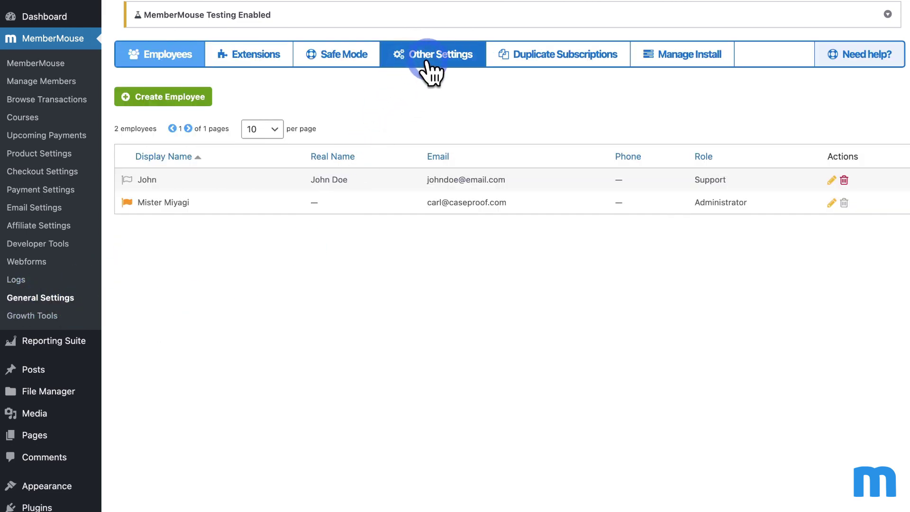
click(555, 135)
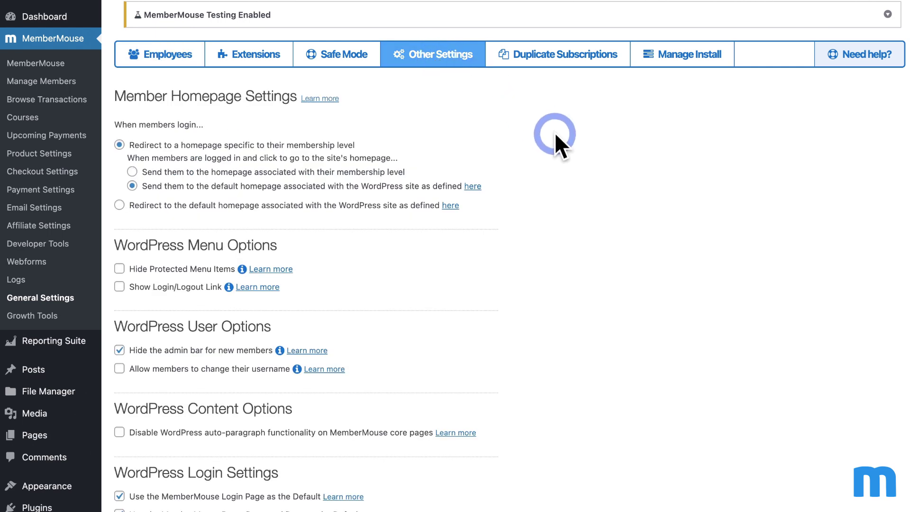
scroll(556, 135, down, 2)
scroll(556, 136, down, 2)
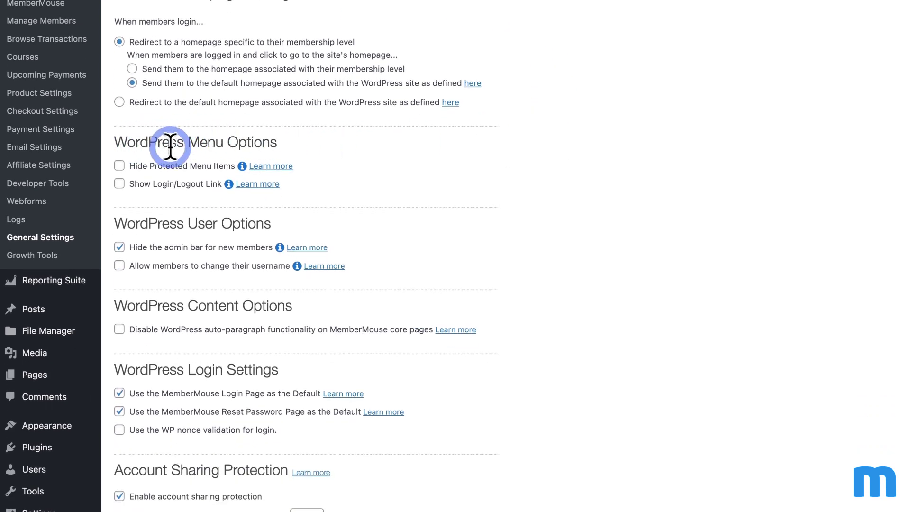
Step: Toggle Hide Protected Menu Items on and off twice, leaving it unchecked
click(120, 166)
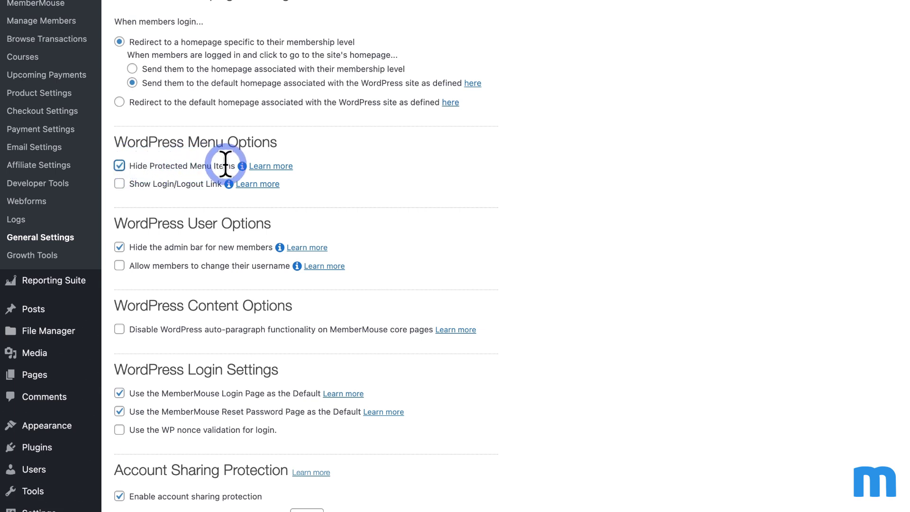
click(120, 165)
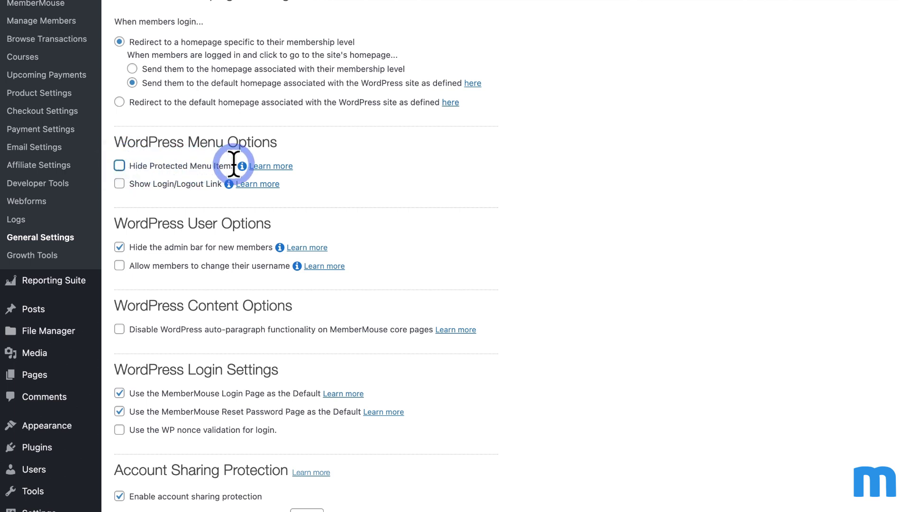
click(320, 165)
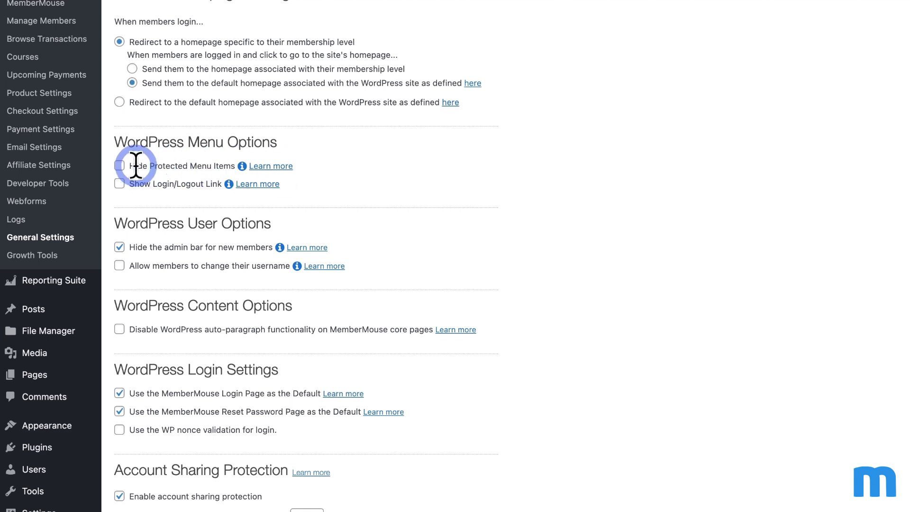
click(120, 167)
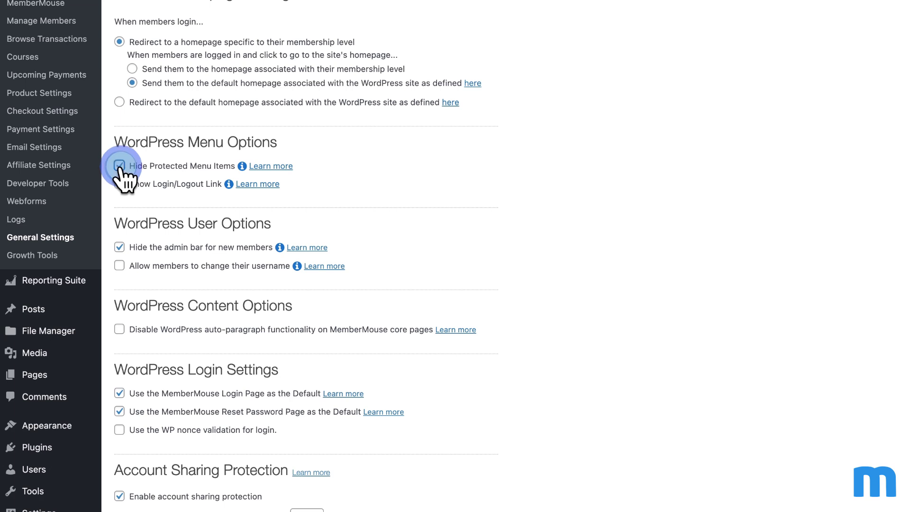
click(119, 165)
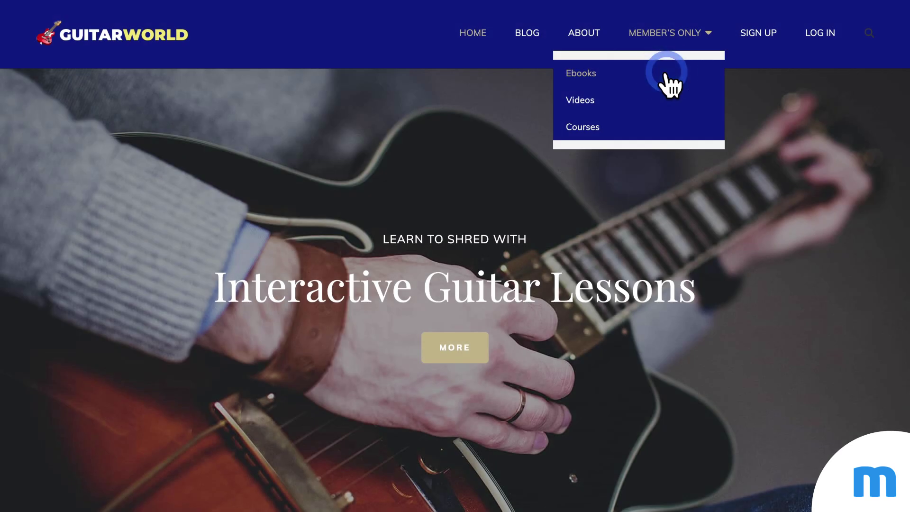
Step: Open the members-only Ebooks page and inspect its no-access error message
click(666, 72)
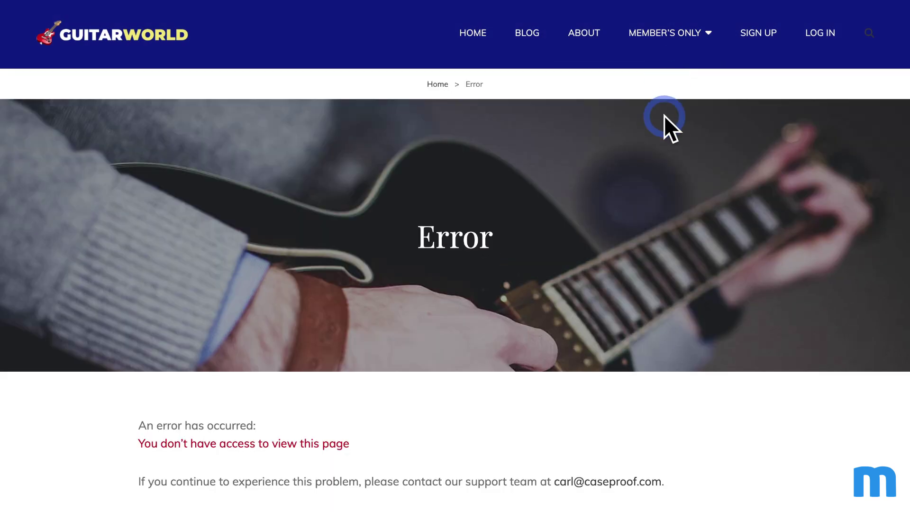
scroll(663, 124, down, 5)
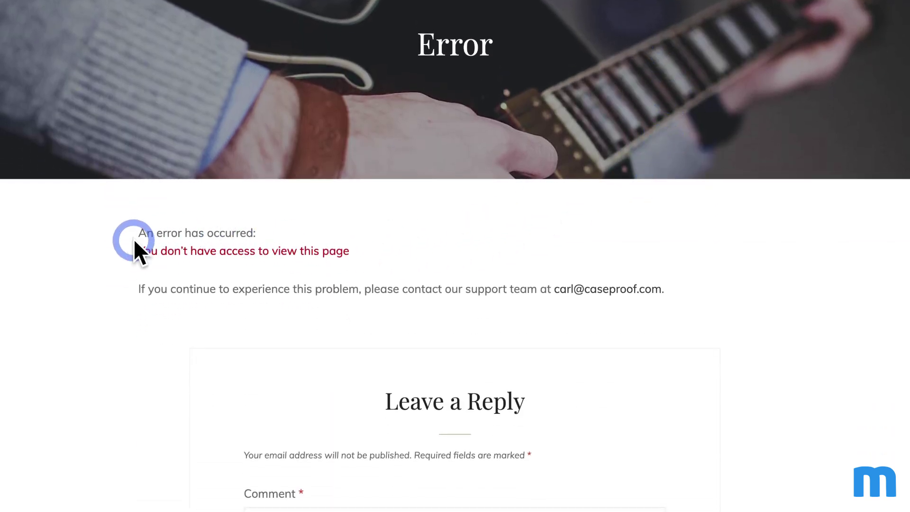
drag(138, 250, 327, 261)
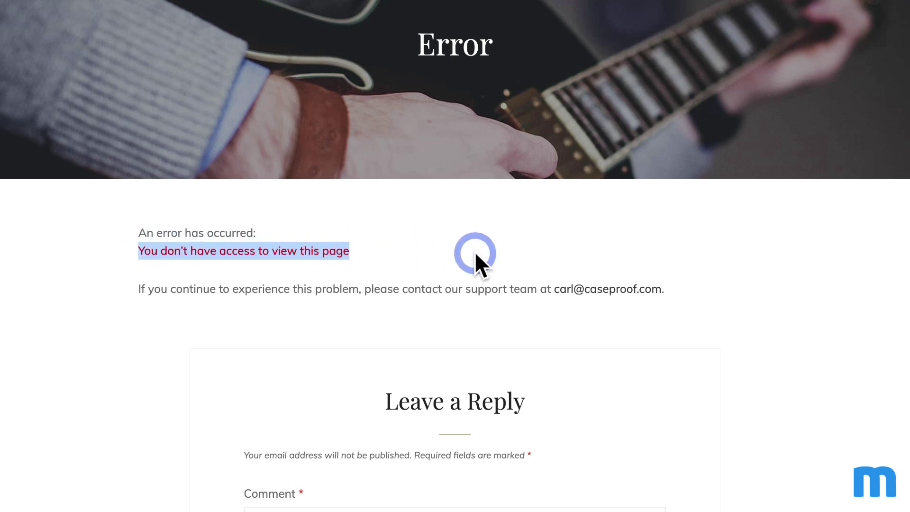
click(474, 251)
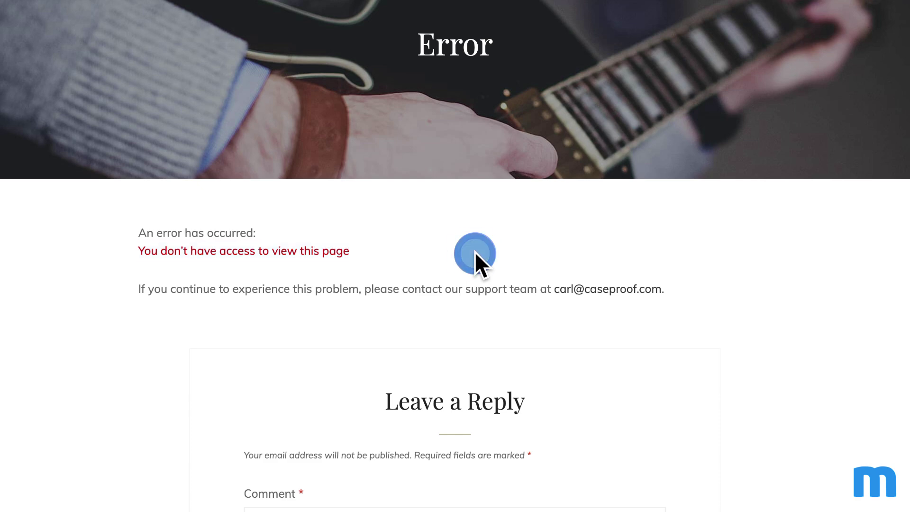
Step: Go to the SIGN UP checkout page for the Pro Subscription and scroll through it
scroll(474, 251, up, 4)
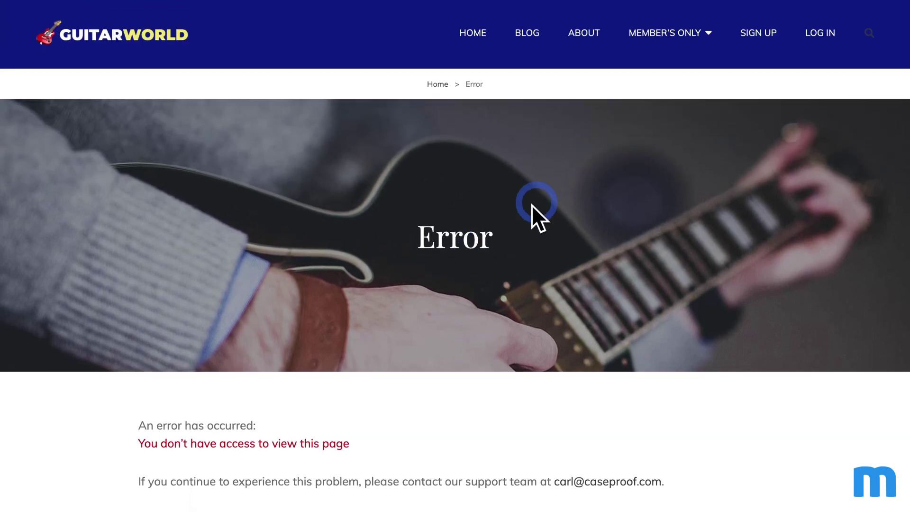
click(766, 42)
scroll(645, 152, down, 3)
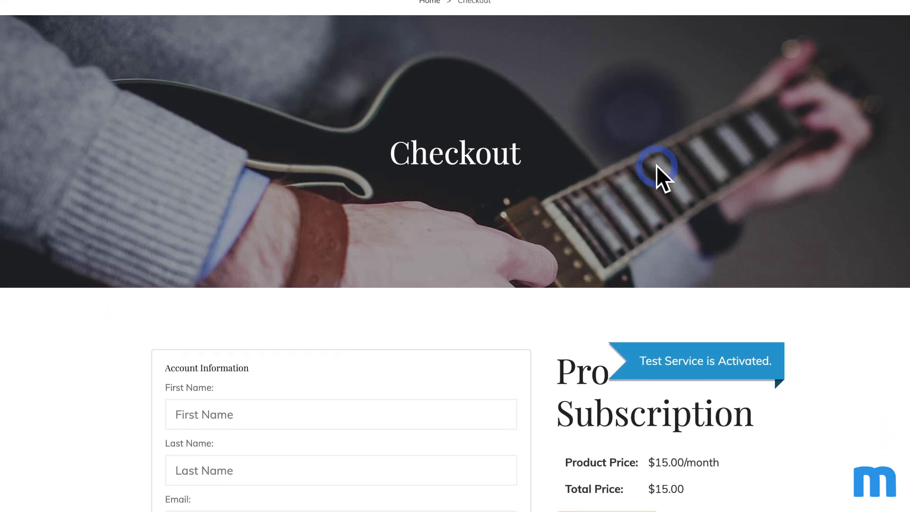
scroll(656, 171, down, 3)
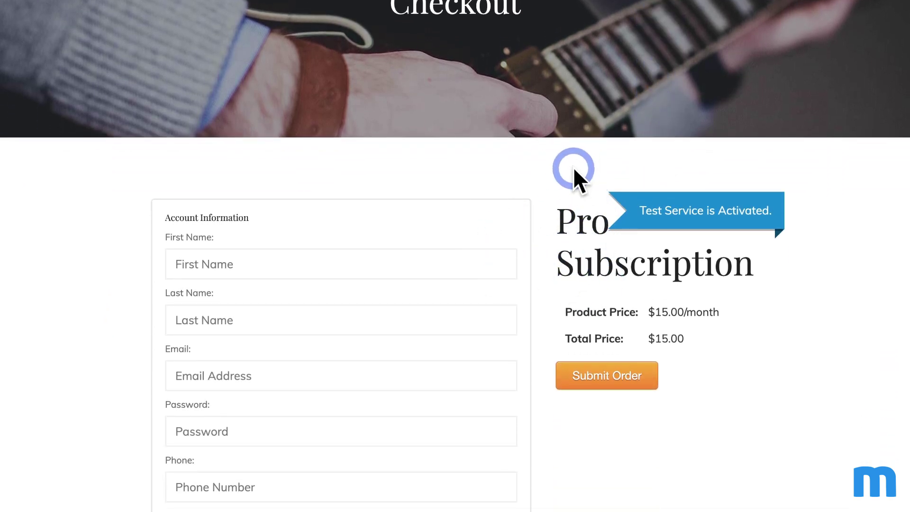
scroll(573, 169, up, 1)
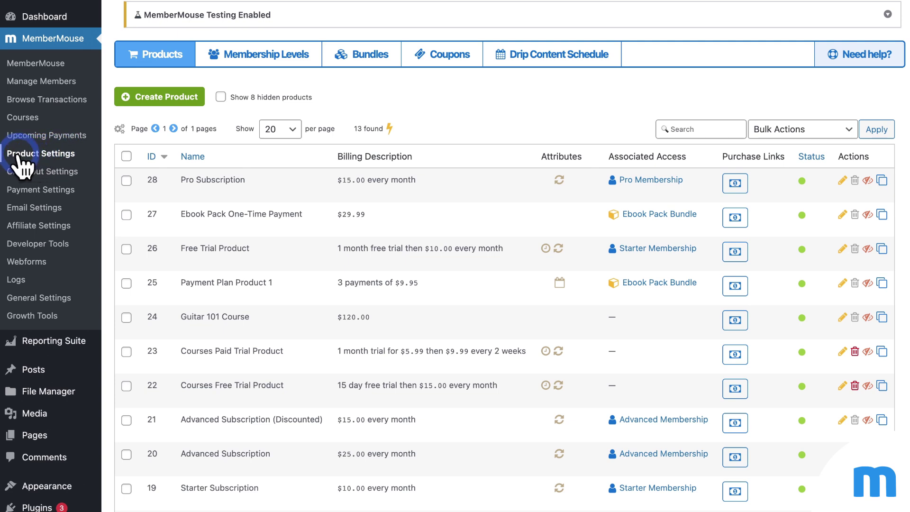
Step: Show Pro Subscription's purchase links in the full products list and select its Static Link URL
click(160, 56)
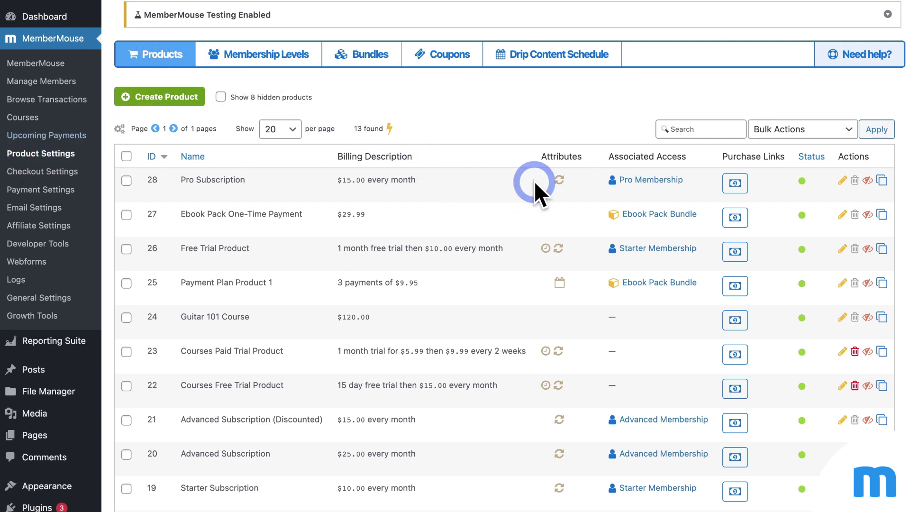
click(738, 184)
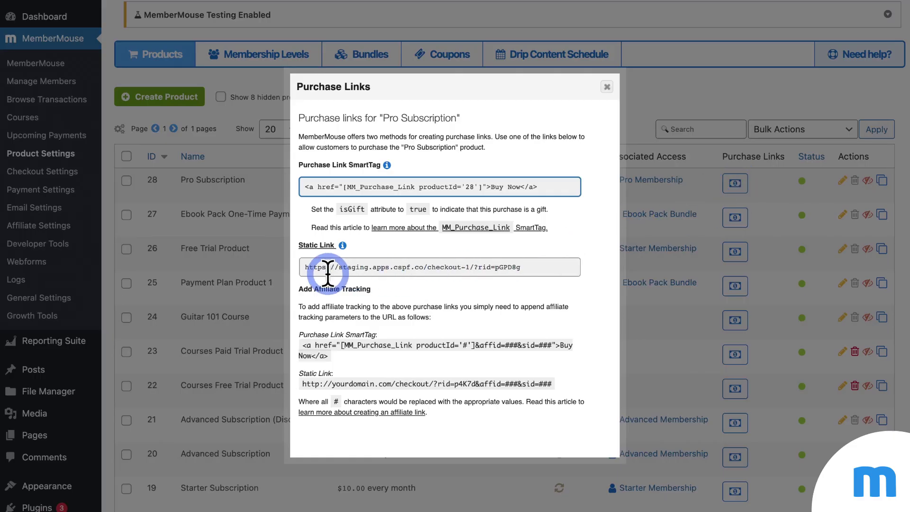
drag(302, 267, 551, 268)
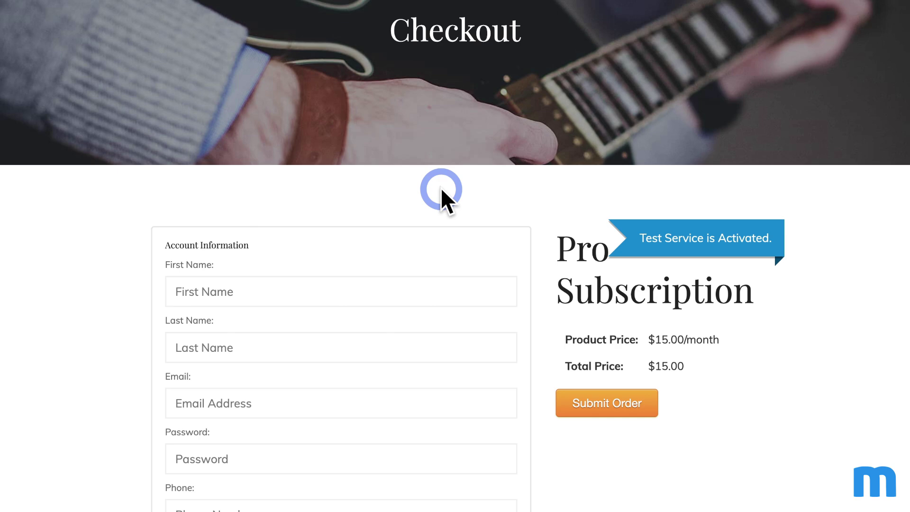
Step: Enter the test customer's first name, last name, e-mail and password in the account fields
scroll(441, 187, down, 3)
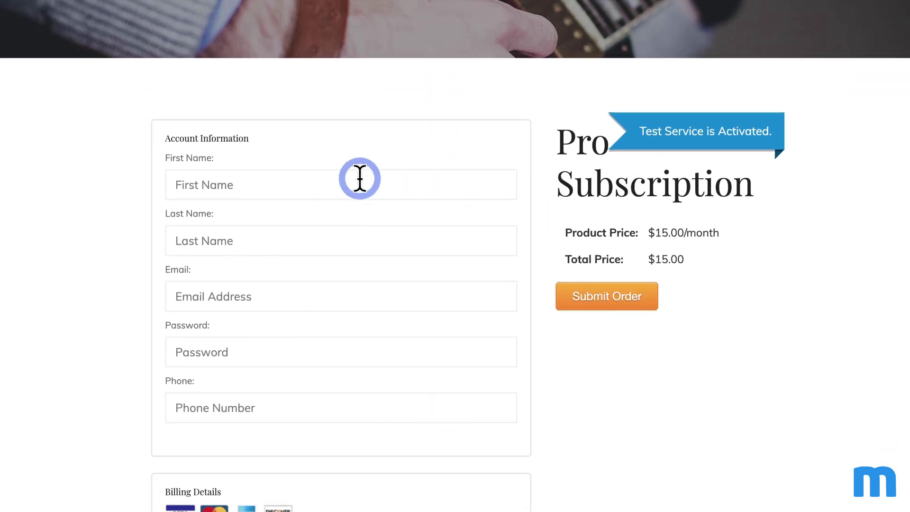
scroll(359, 179, down, 1)
scroll(412, 118, down, 1)
click(414, 116)
text(Susan)
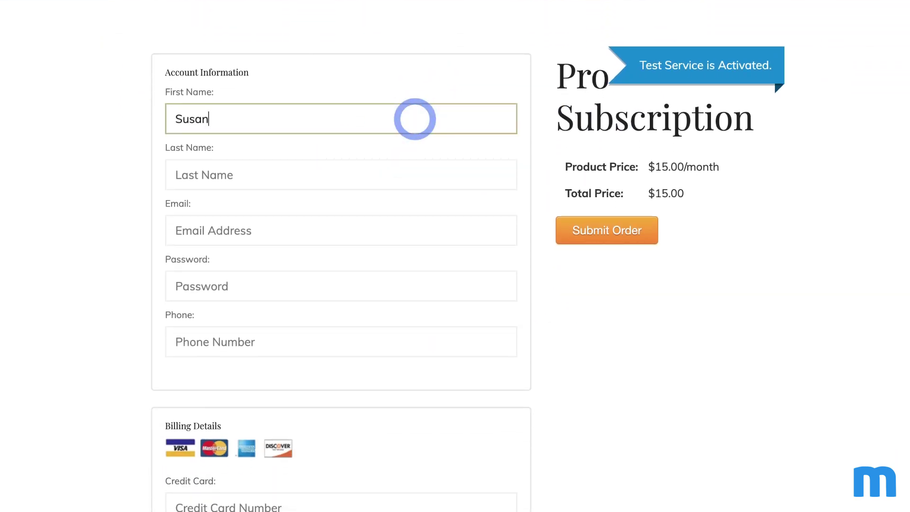
key(Tab)
text(Doe)
key(Tab)
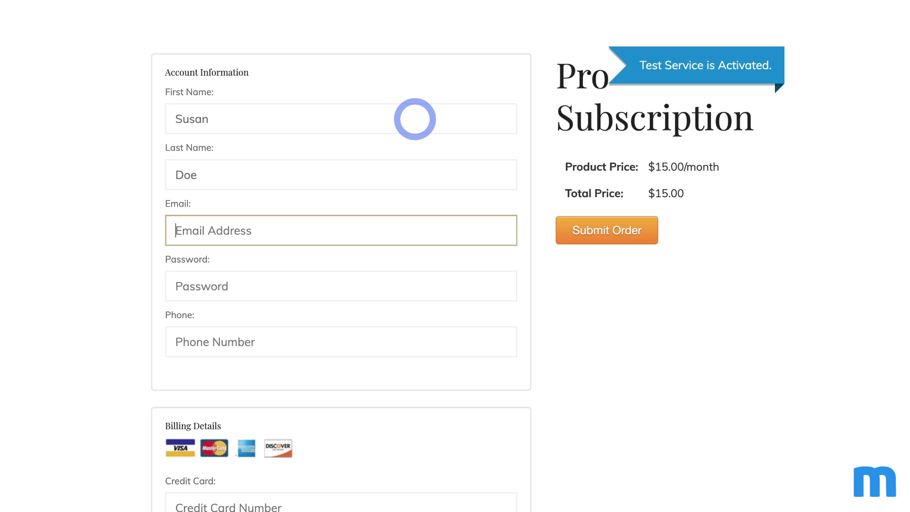
key(Tab)
text(••••••••••)
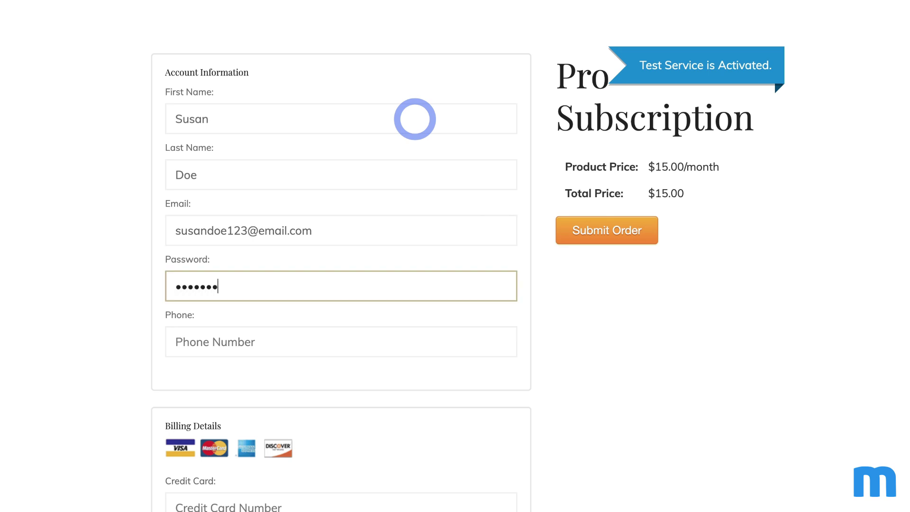
key(Tab)
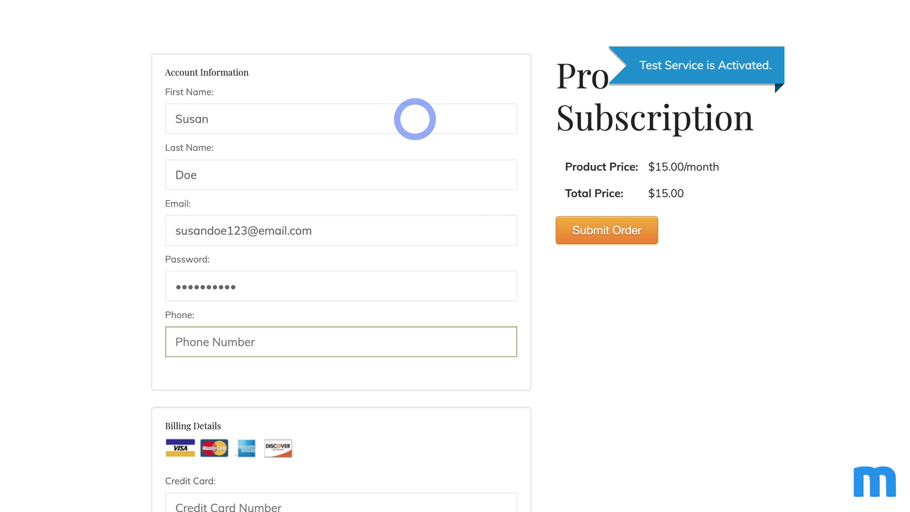
Step: Enter the test card number and security code, with expiry year 2029
scroll(414, 119, down, 8)
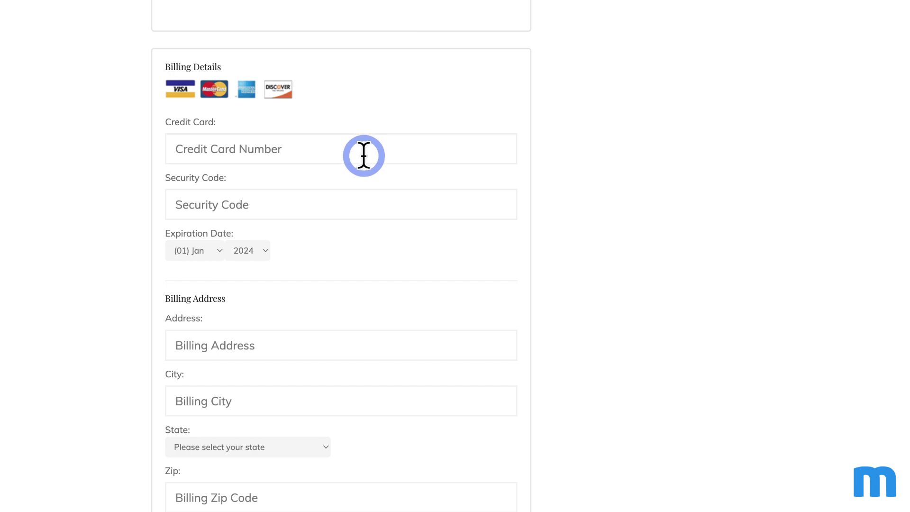
click(363, 156)
text(4242424242424242)
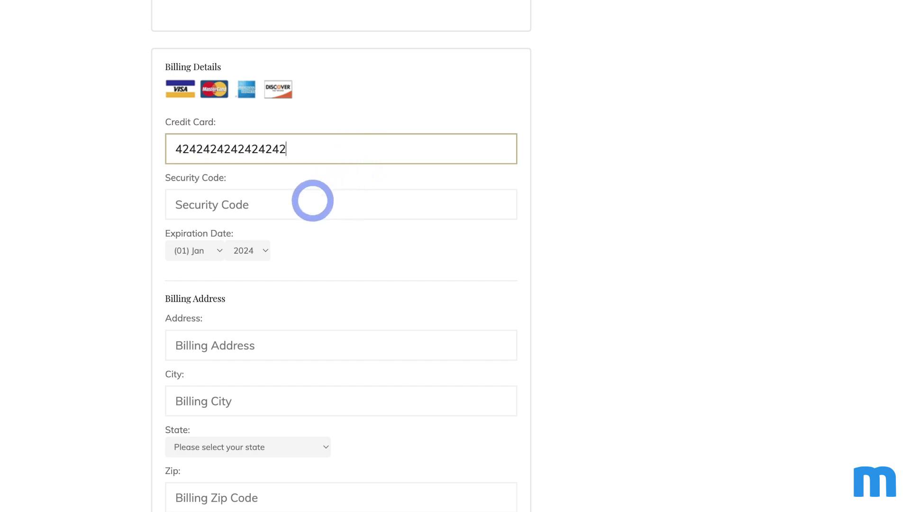
click(310, 202)
text(•••)
click(260, 246)
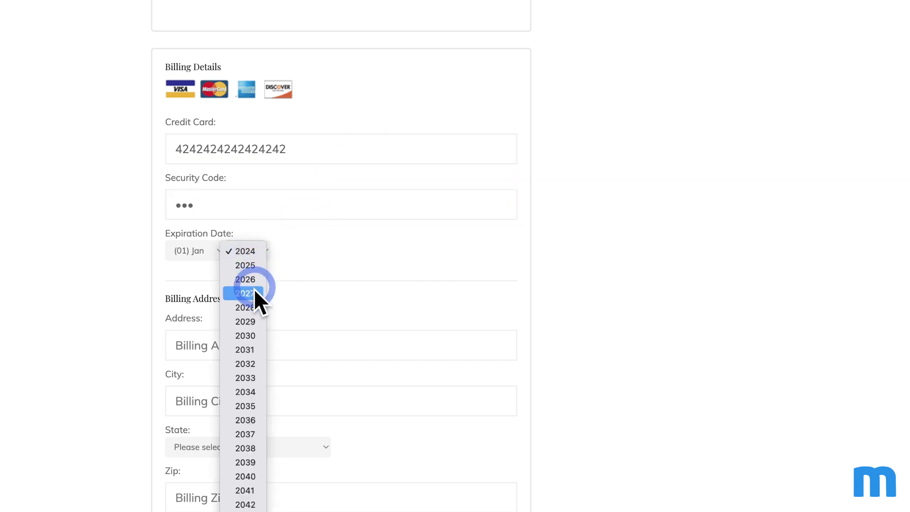
click(258, 323)
Step: Fill in the billing street address, city, state and zip code
scroll(451, 327, down, 3)
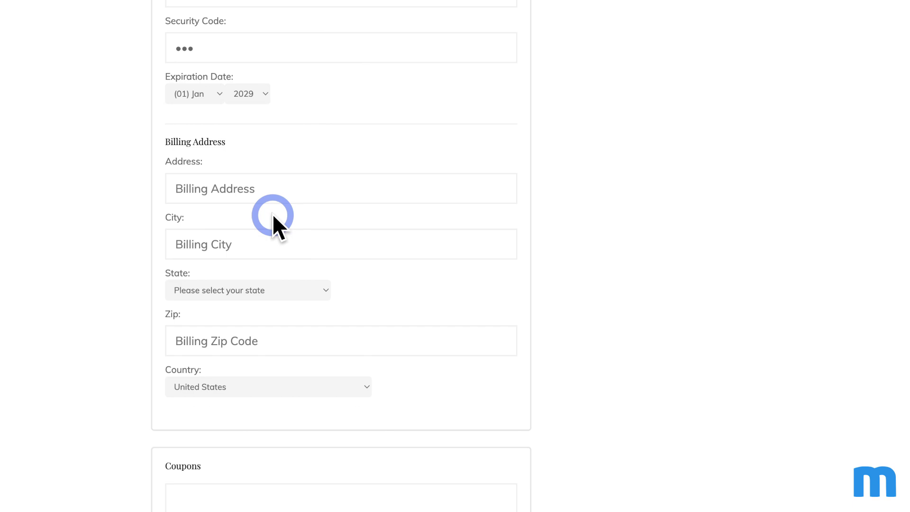
click(272, 166)
text(111 Main STre)
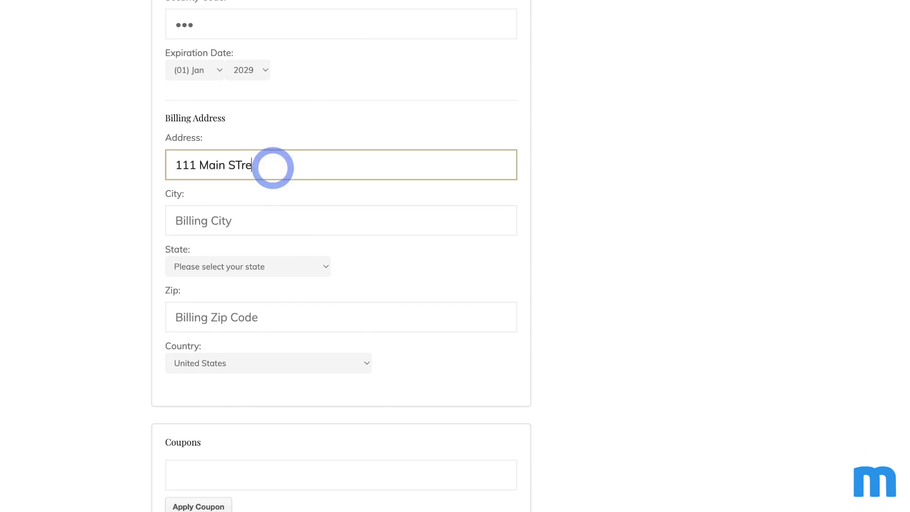
key(BackSpace)
key(BackSpace)
key(BackSpace)
text(treet)
key(Tab)
text(New York)
key(Tab)
key(n)
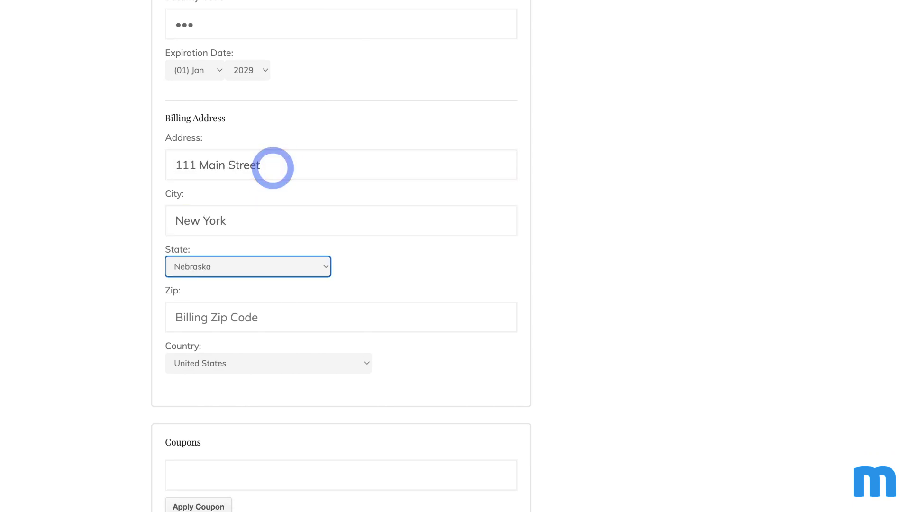
key(e)
key(w)
key(space)
key(y)
key(Tab)
text(90210)
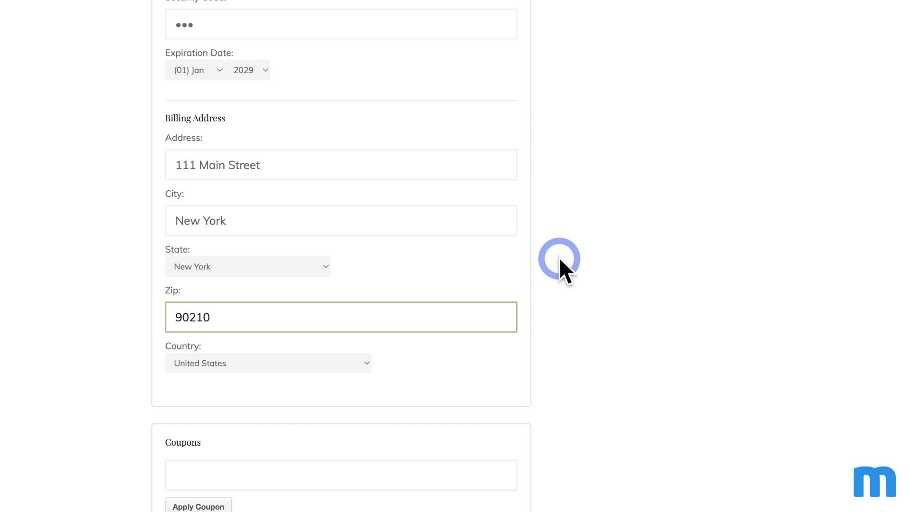
click(560, 259)
scroll(603, 271, up, 10)
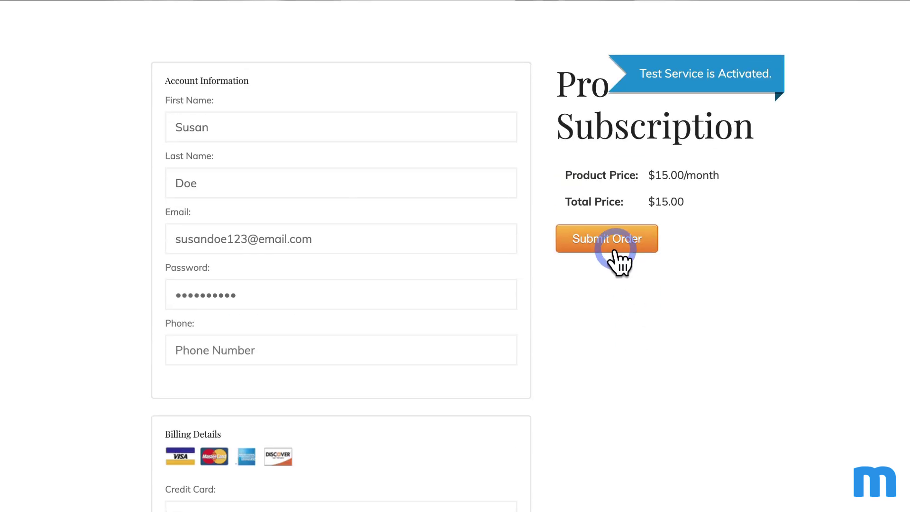
Step: Submit the Pro Subscription order and review the Thank You page's order details
click(616, 250)
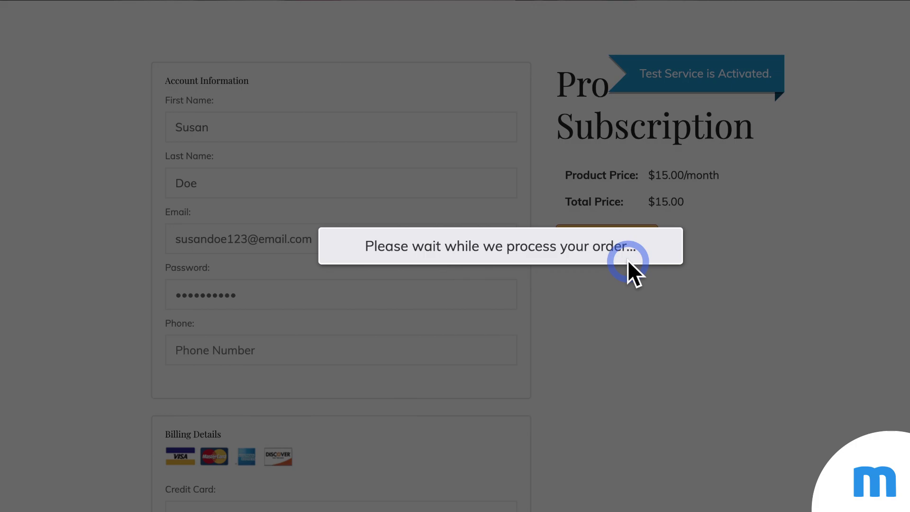
scroll(627, 260, down, 1)
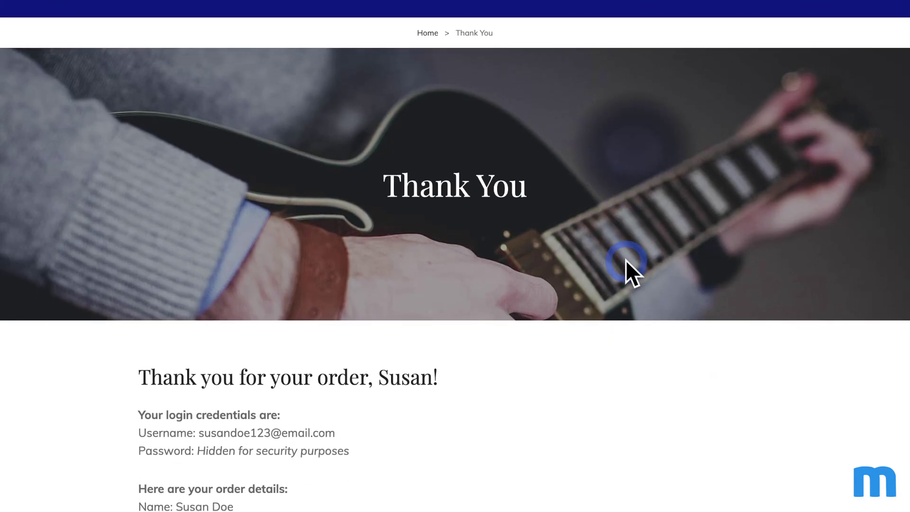
scroll(626, 260, down, 1)
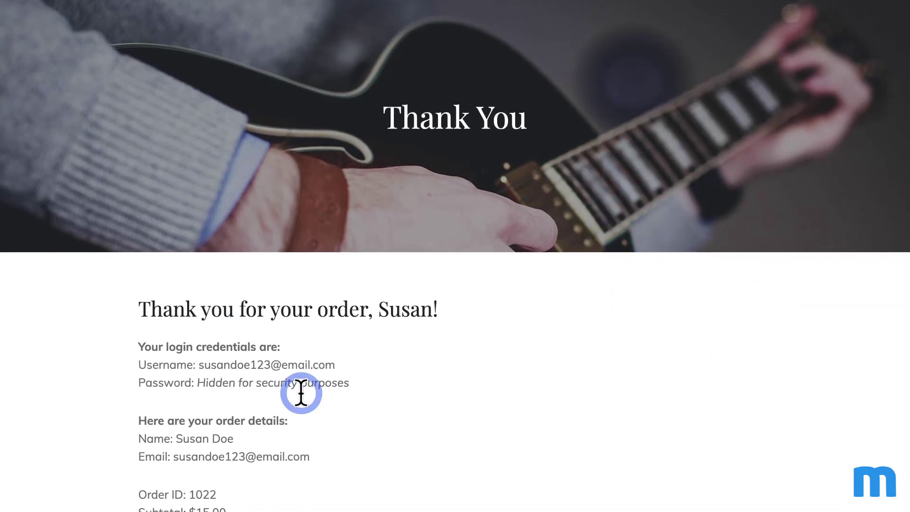
drag(140, 308, 455, 308)
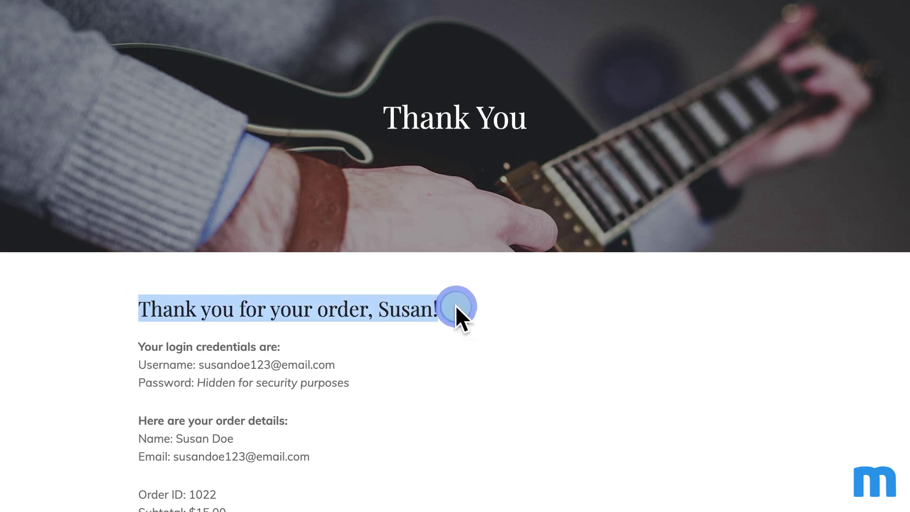
click(494, 308)
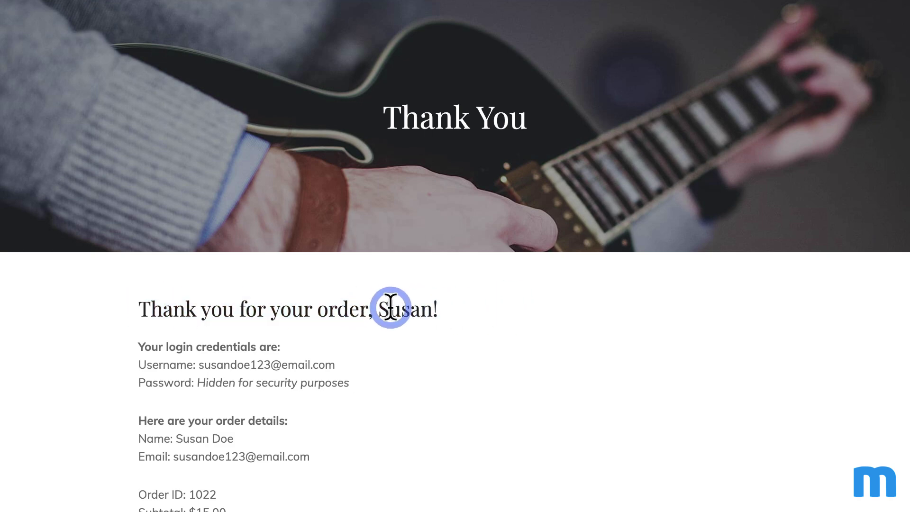
scroll(557, 313, up, 1)
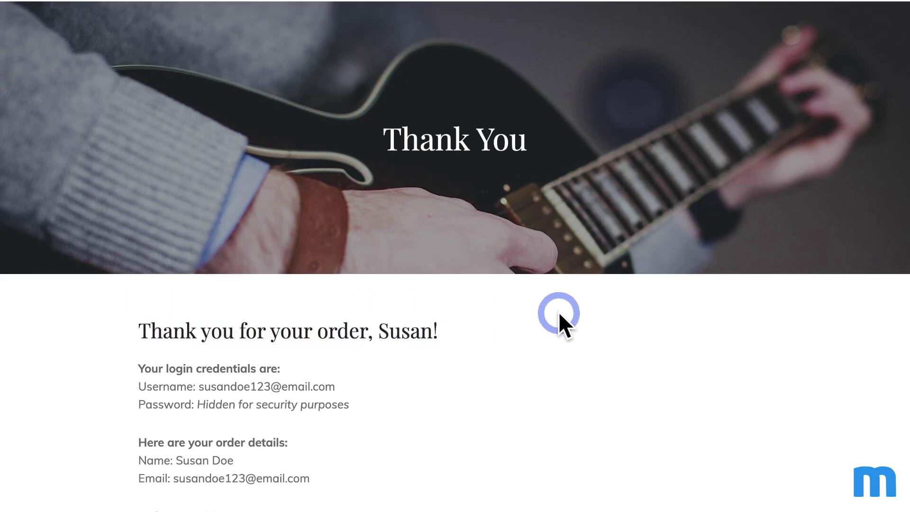
scroll(559, 311, up, 4)
Step: From the GuitarWorld home page, open Member's Only > Ebooks and scroll through the ebook covers
click(160, 42)
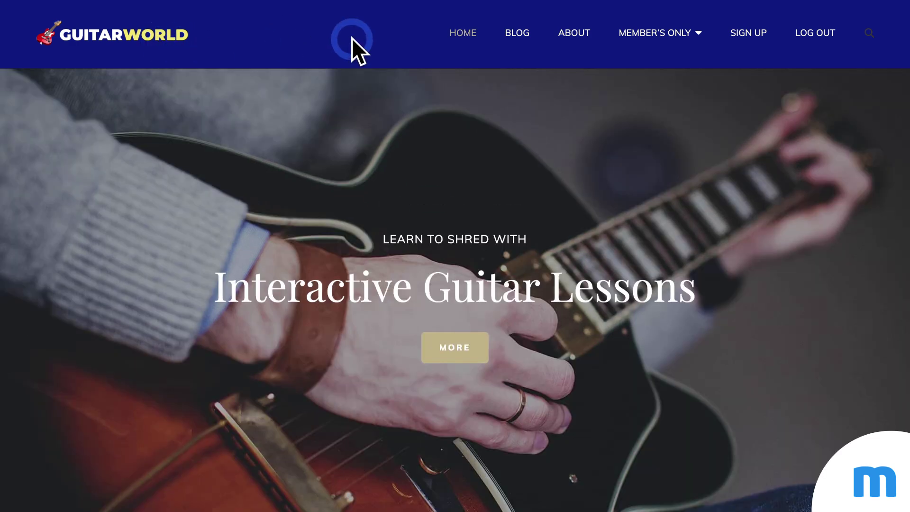
click(653, 35)
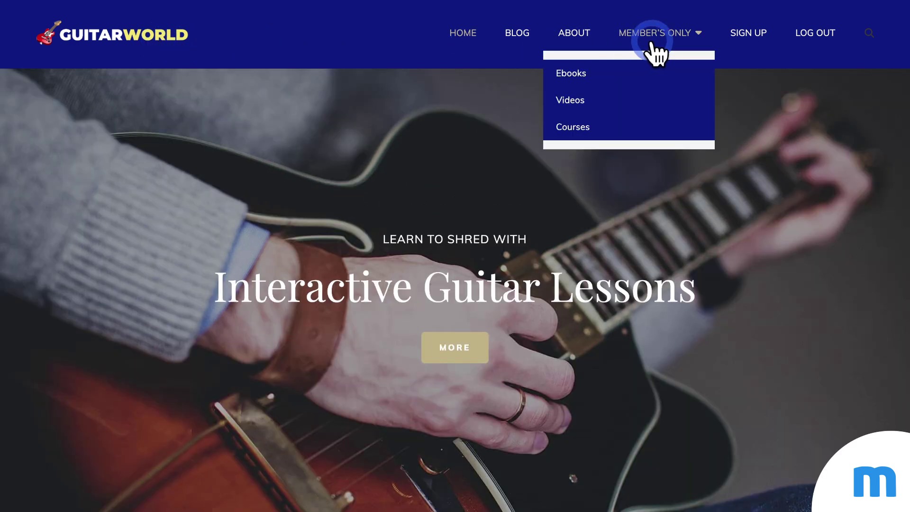
click(583, 75)
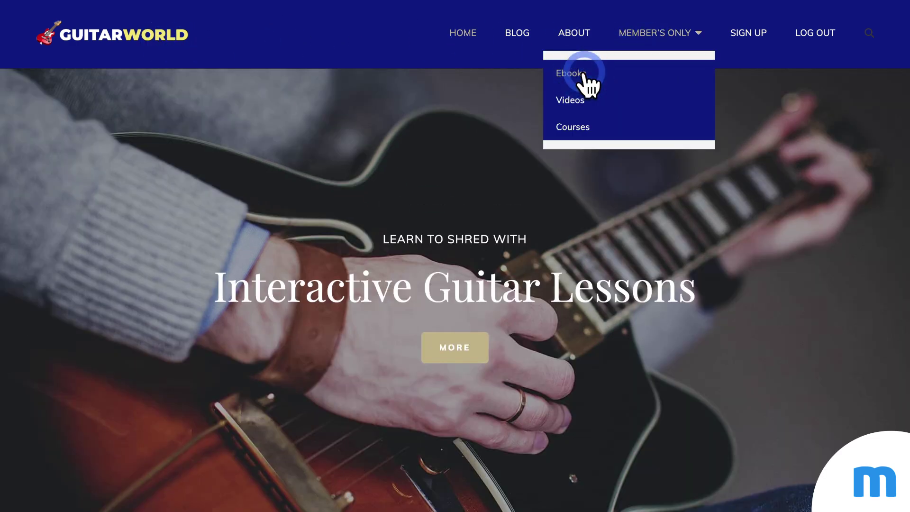
scroll(692, 235, down, 5)
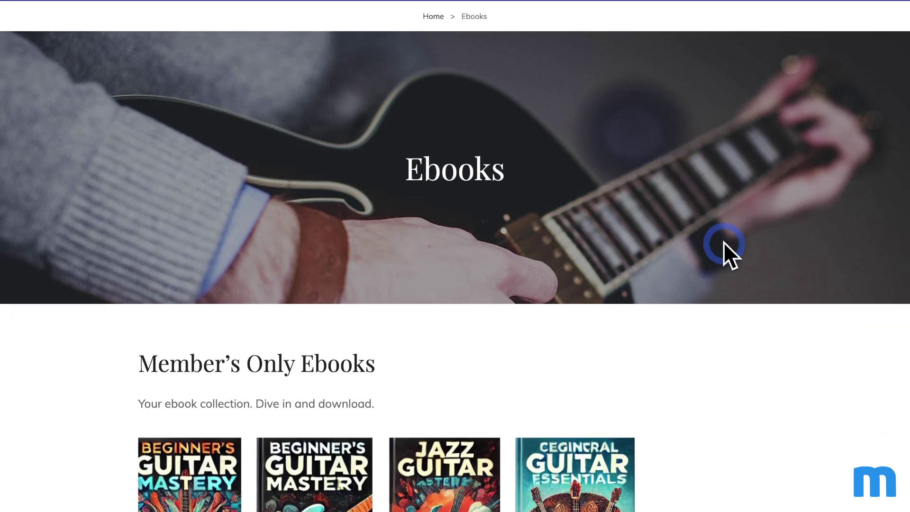
scroll(726, 244, down, 5)
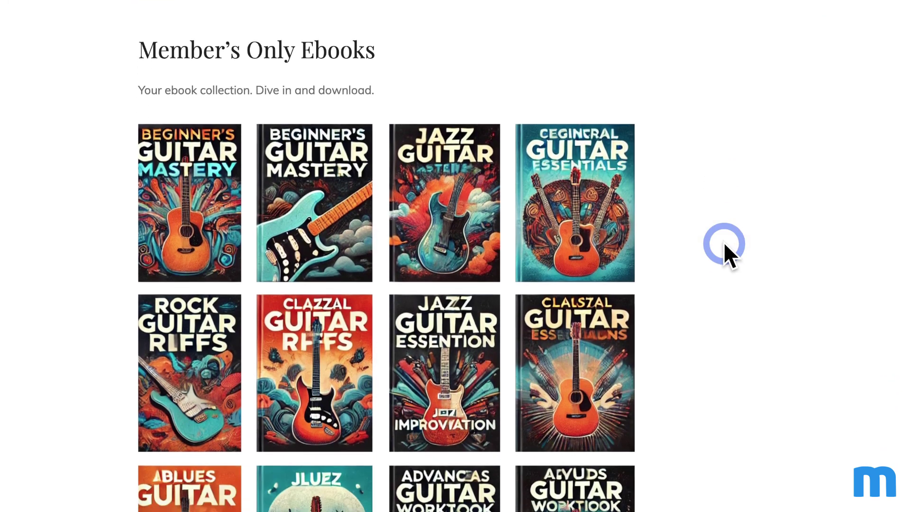
scroll(789, 303, down, 2)
scroll(787, 303, up, 3)
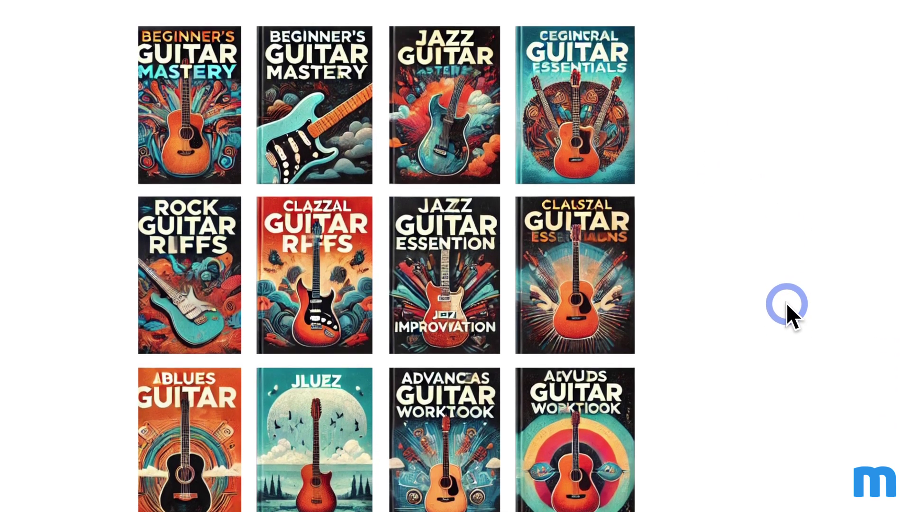
scroll(787, 305, up, 4)
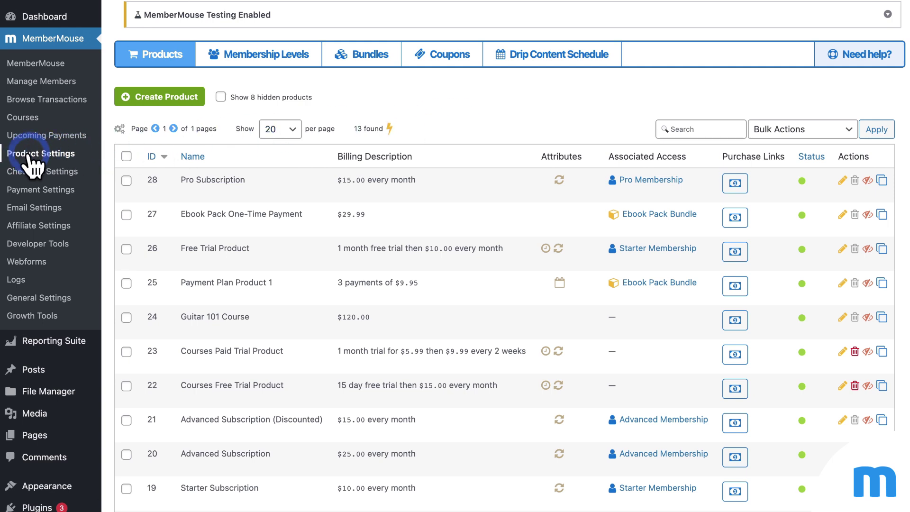
Step: In Drip Content Schedule, select Silver Membership and view its schedule
click(576, 57)
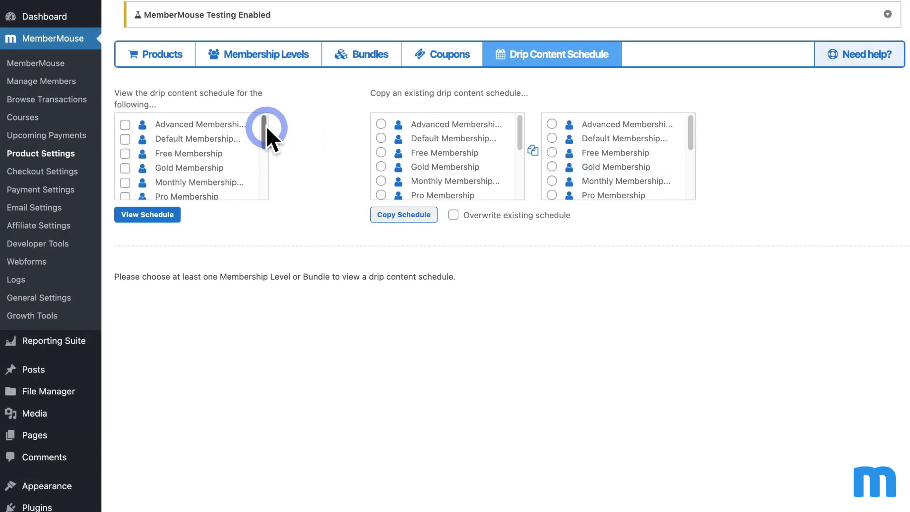
scroll(264, 132, down, 3)
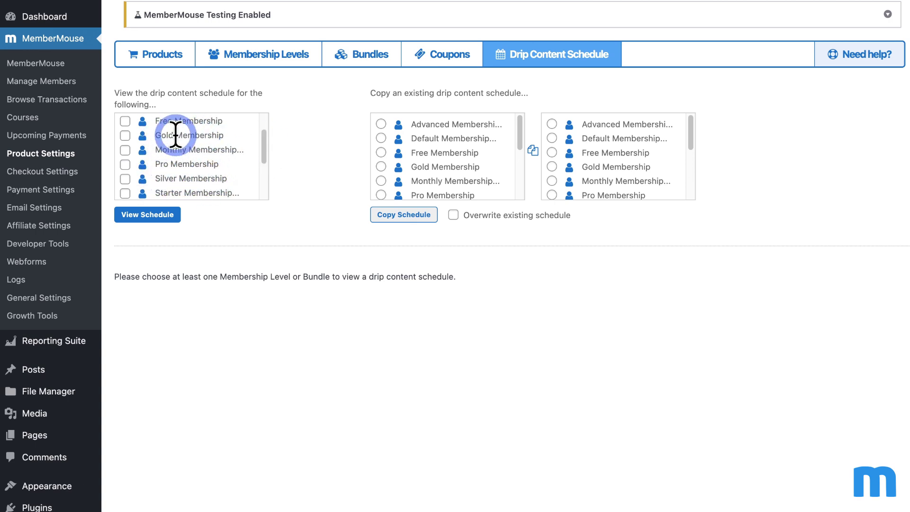
click(125, 179)
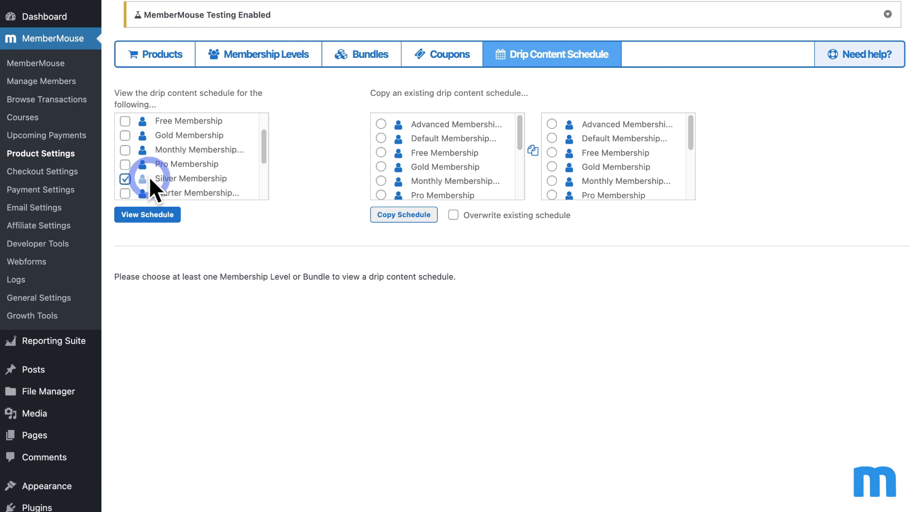
click(150, 215)
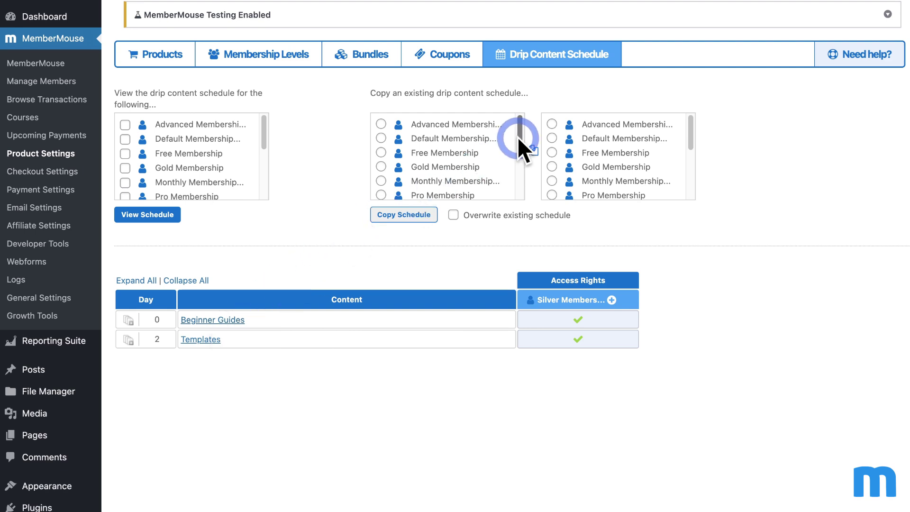
Step: Copy the schedule from Silver Membership to Gold Membership, confirming both prompts
drag(519, 137, 526, 163)
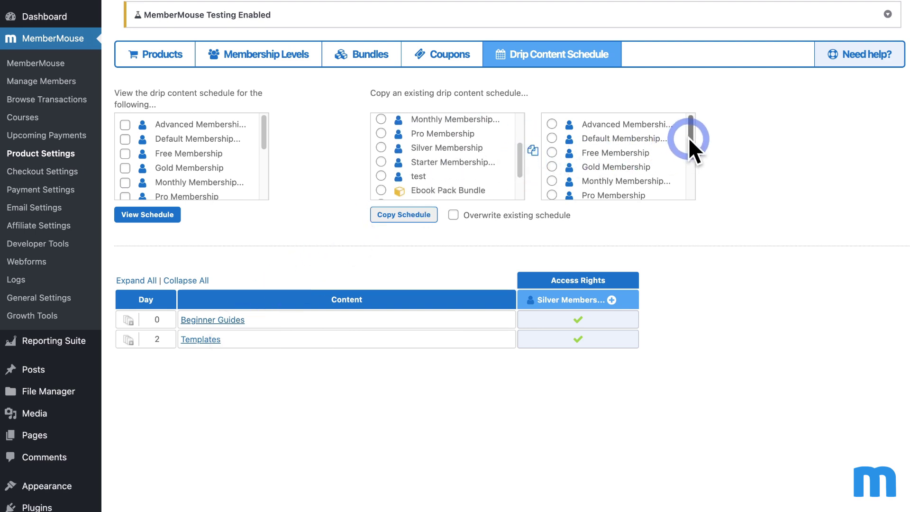
drag(688, 137, 692, 146)
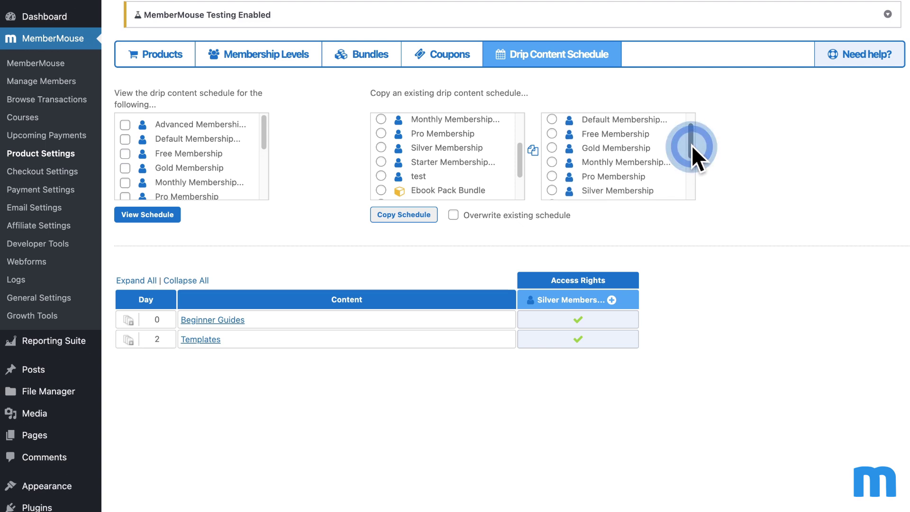
click(616, 147)
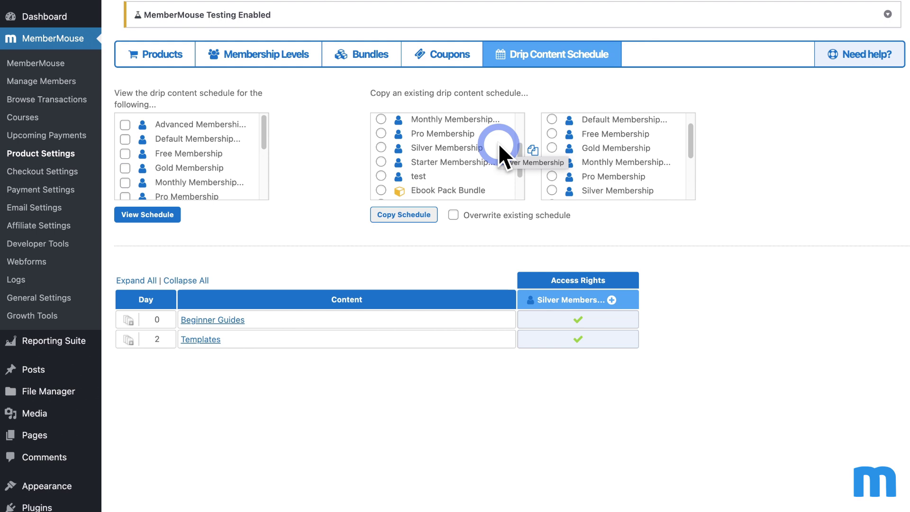
drag(498, 143, 385, 151)
click(382, 147)
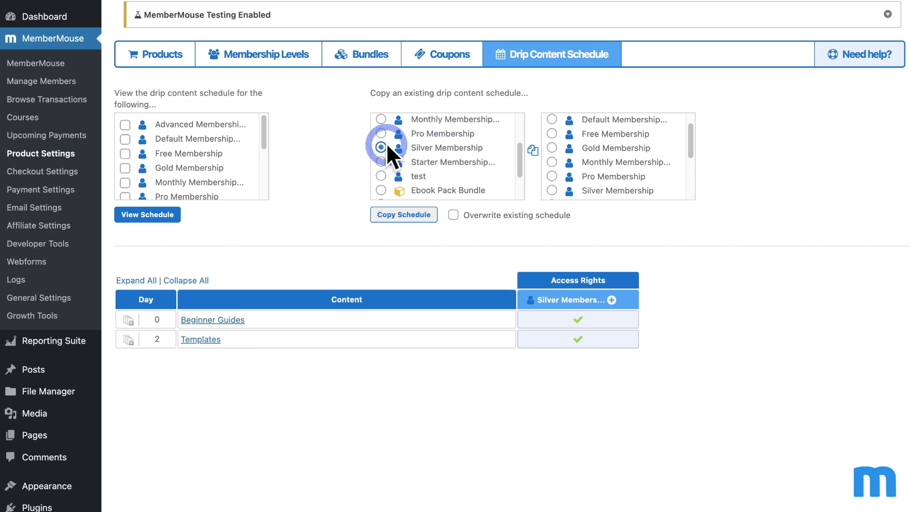
click(551, 146)
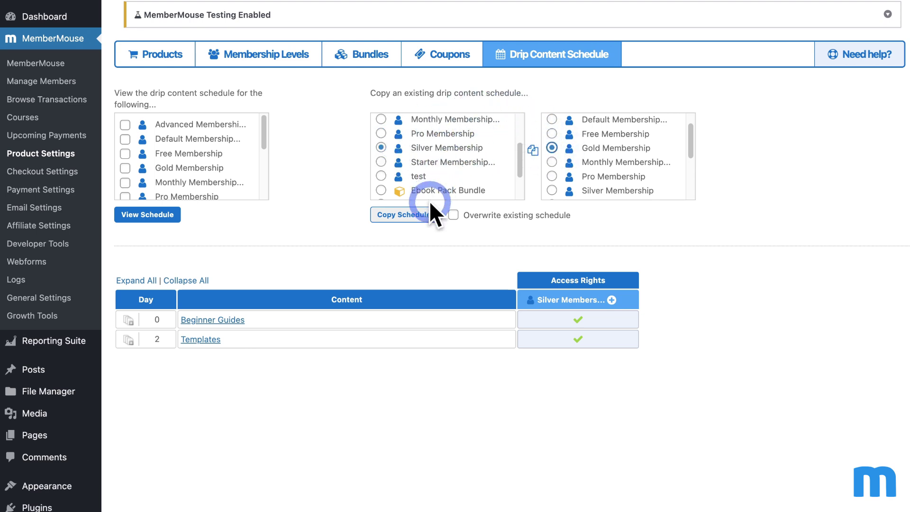
click(429, 213)
click(545, 104)
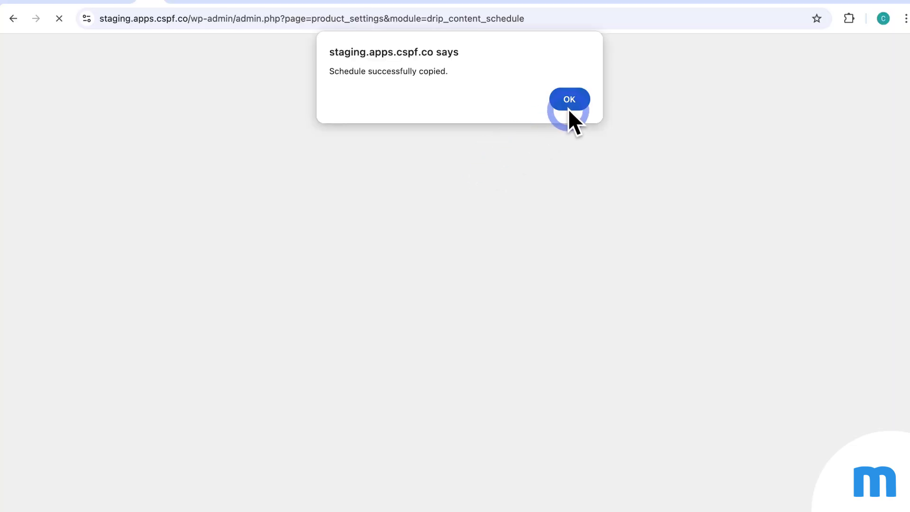
click(569, 107)
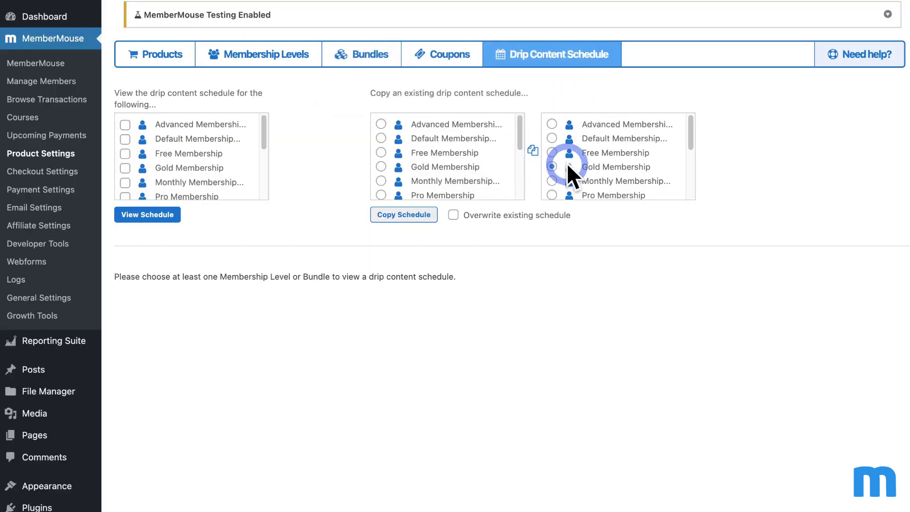
Step: View Gold Membership's drip schedule, confirming Beginner Guides on day 0 and Templates on day 2
click(127, 169)
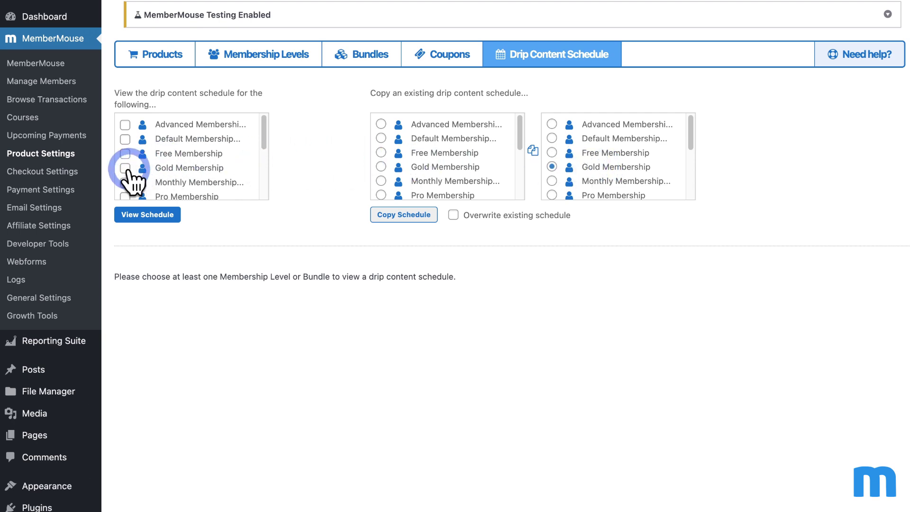
click(164, 210)
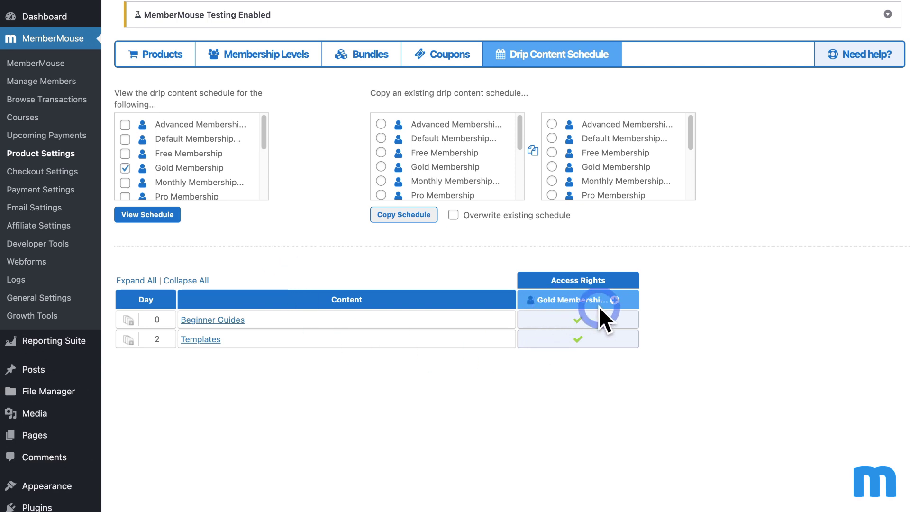
click(264, 313)
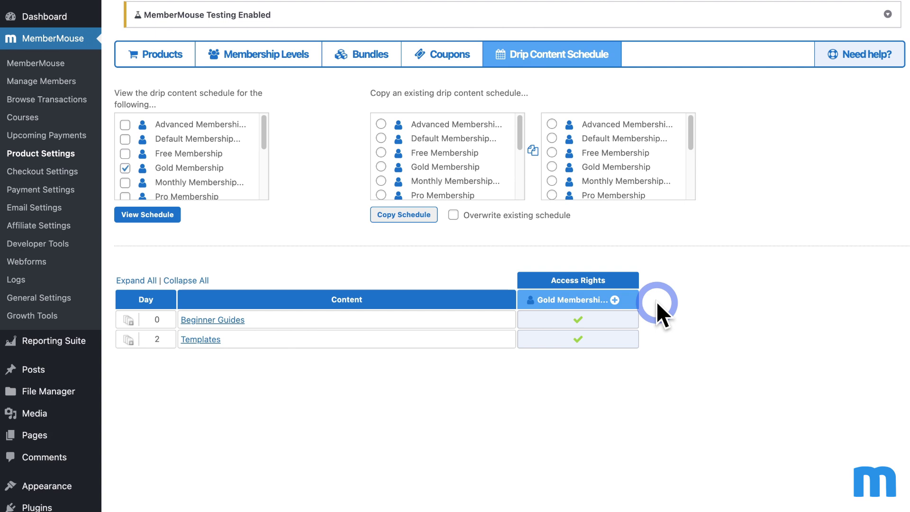
Step: Add the Advanced Guides page to Gold Membership's drip schedule, available on day 3
click(616, 298)
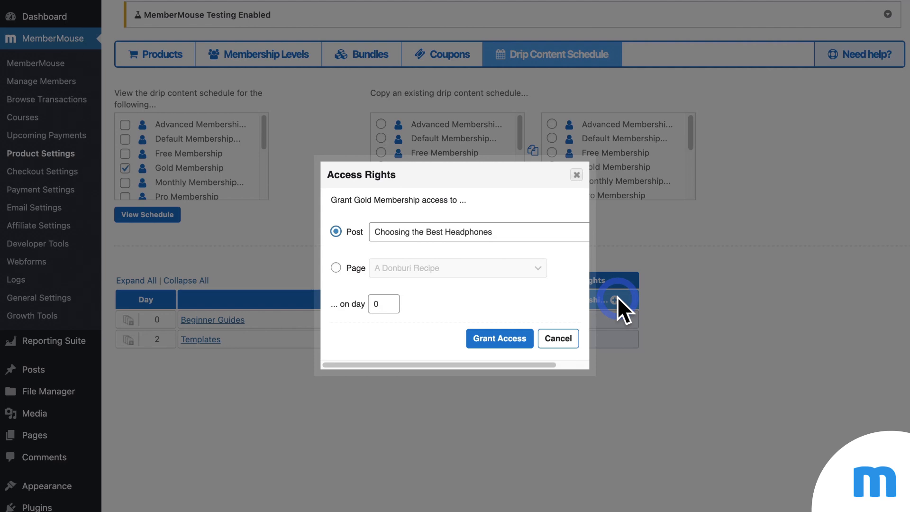
click(336, 268)
click(525, 269)
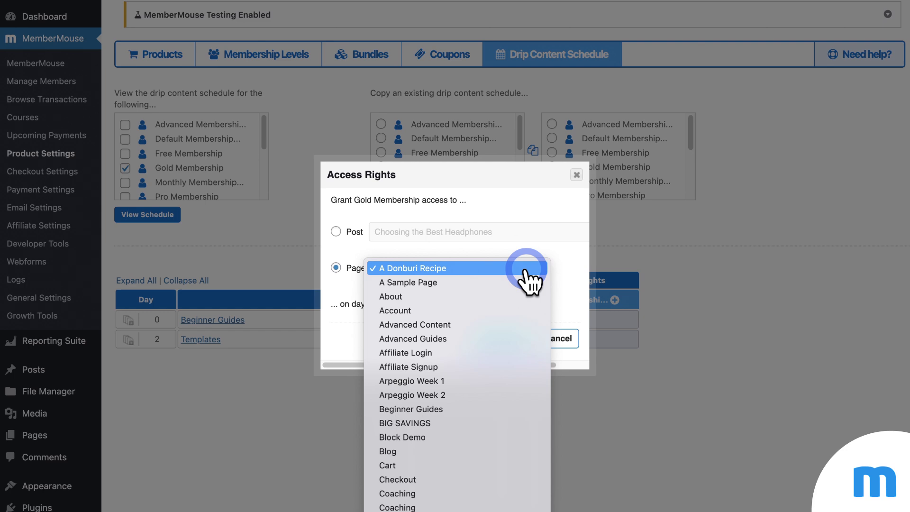
click(497, 338)
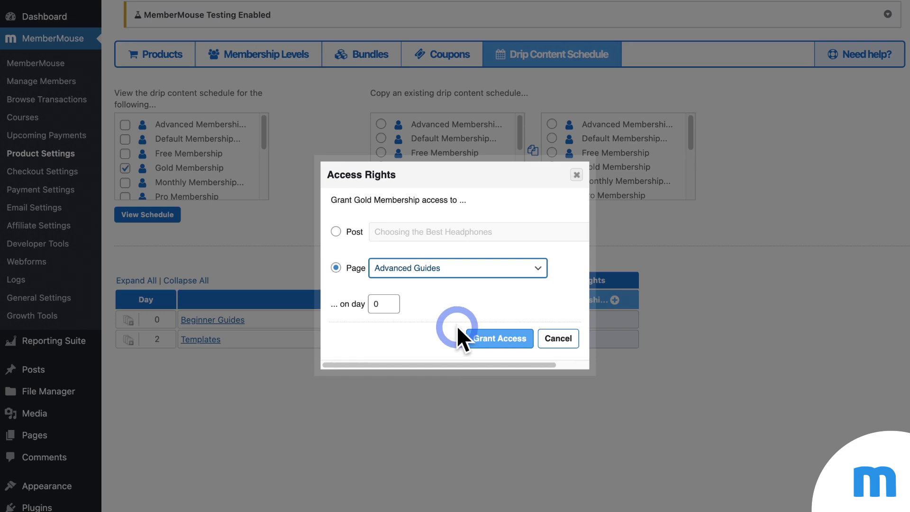
double_click(375, 305)
text(3)
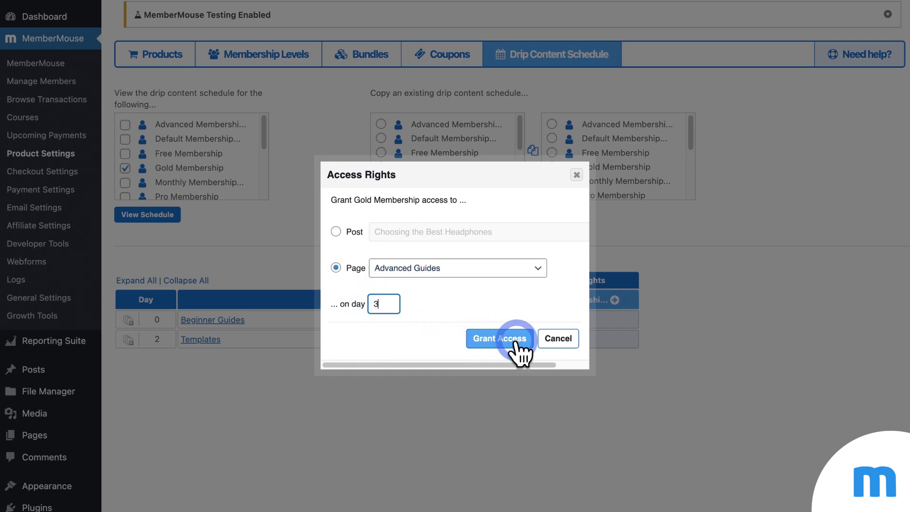
click(516, 340)
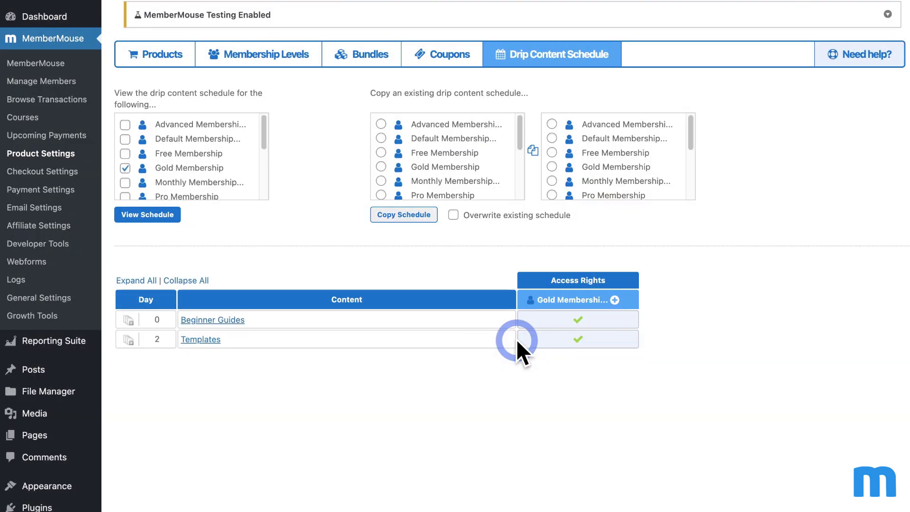
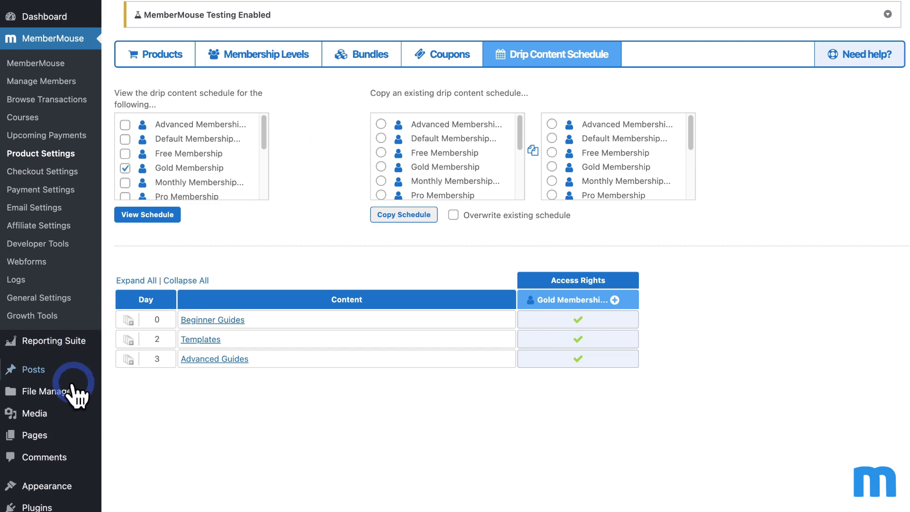
Step: On the A Donburi Recipe page, grant Pro Membership access by membership level on day 0
click(47, 436)
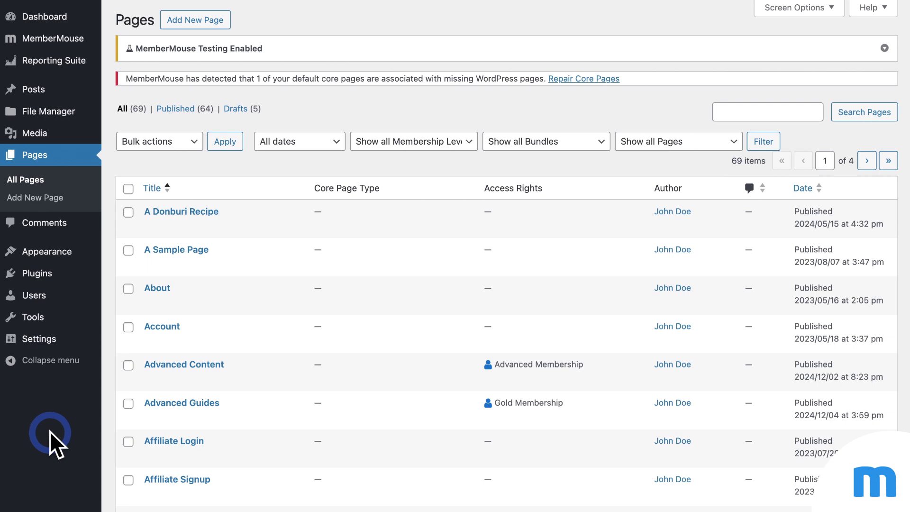
click(206, 211)
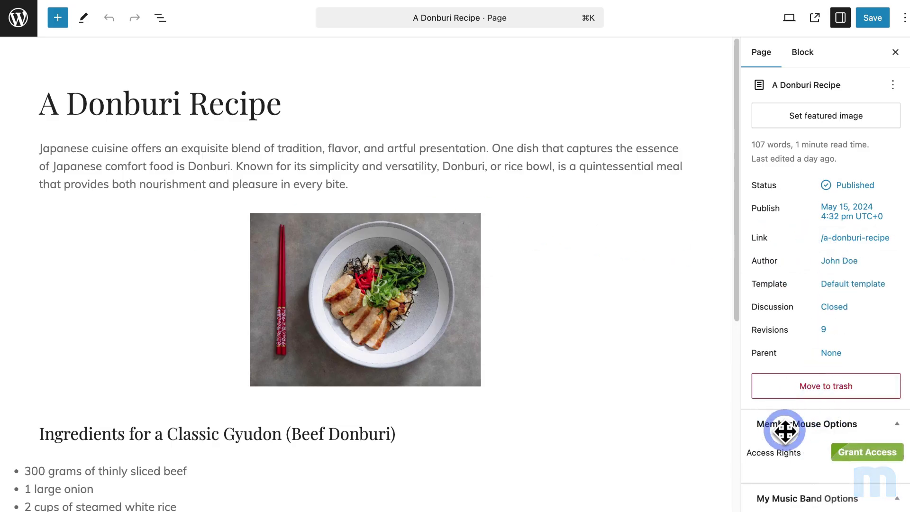
scroll(812, 436, down, 1)
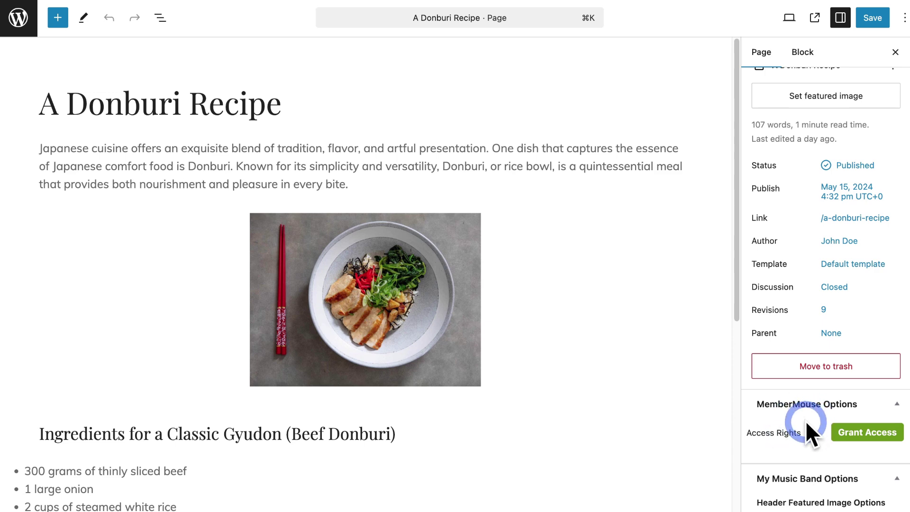
click(863, 432)
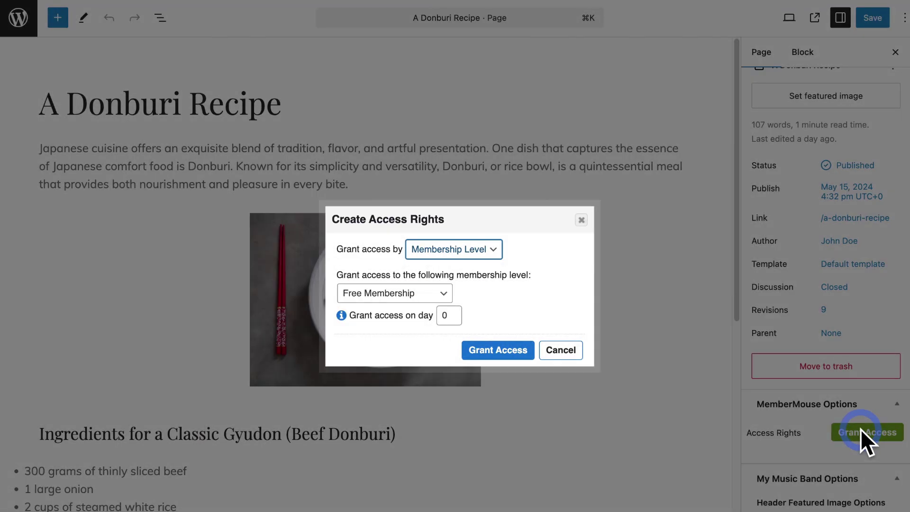
click(496, 249)
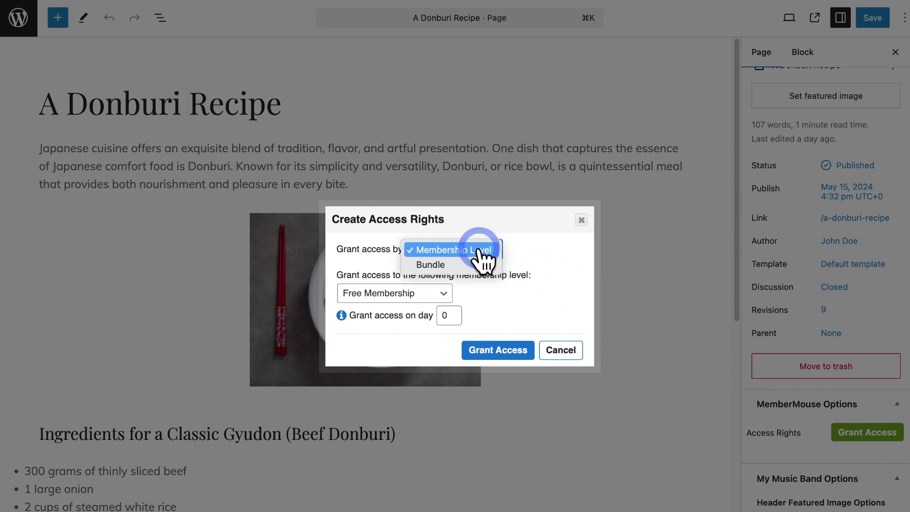
click(482, 251)
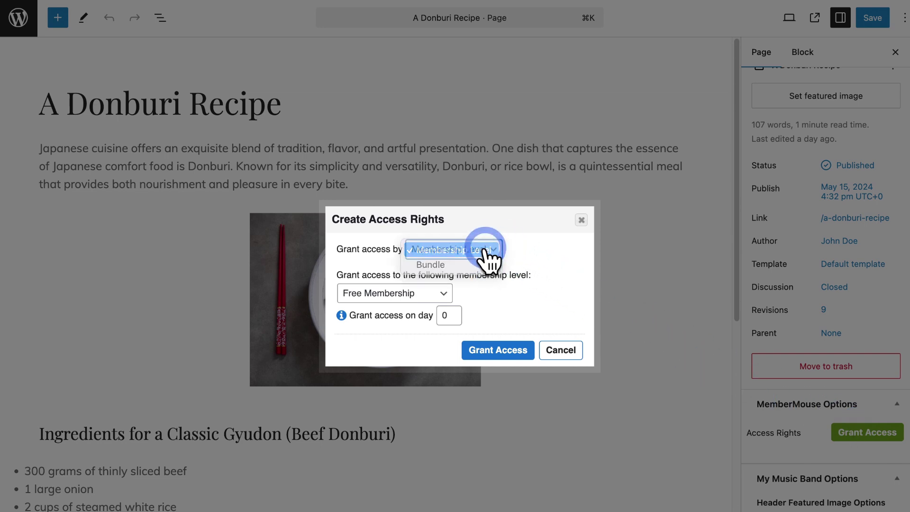
click(450, 290)
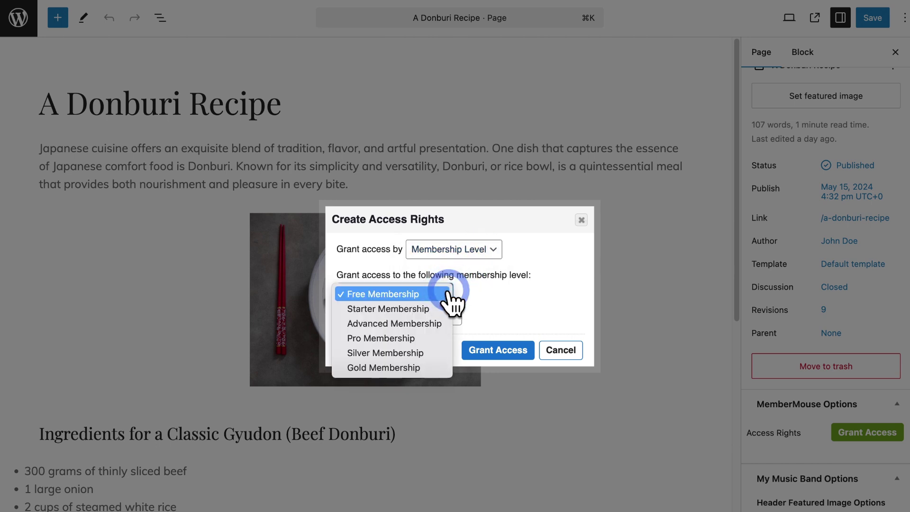
click(435, 336)
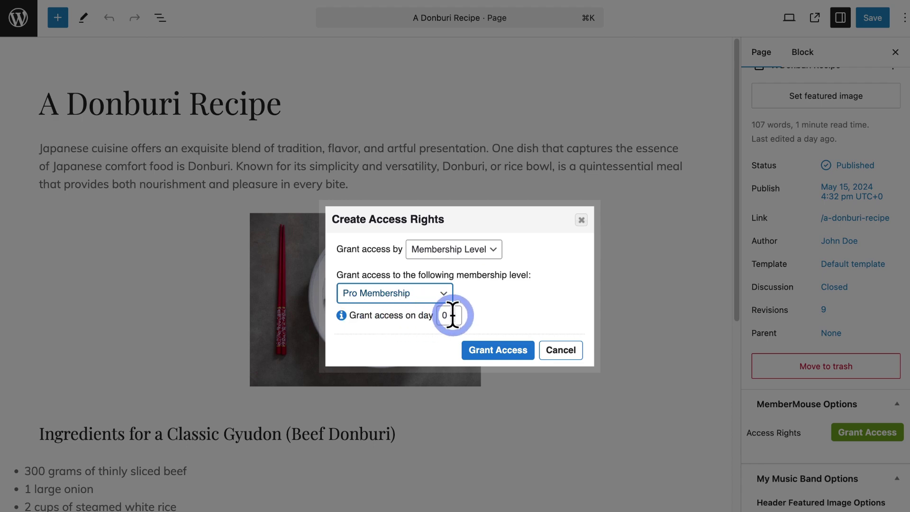
click(512, 351)
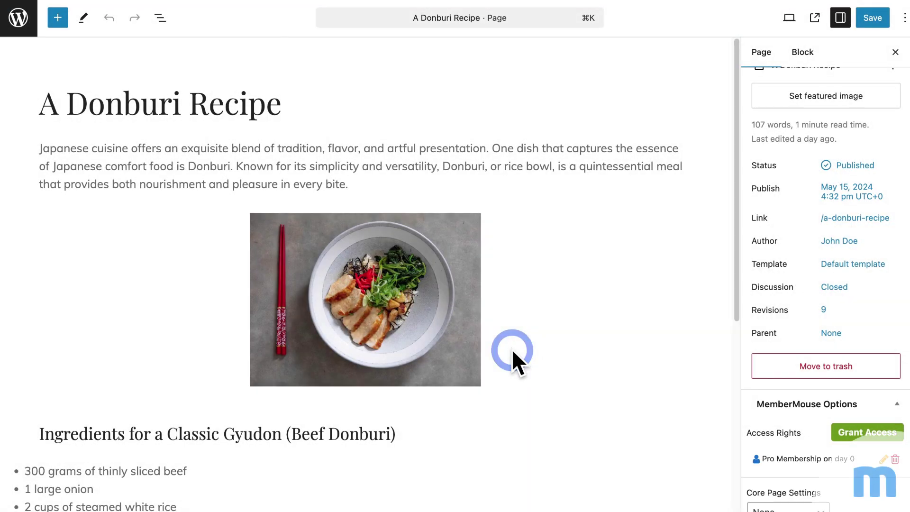
scroll(799, 457, down, 3)
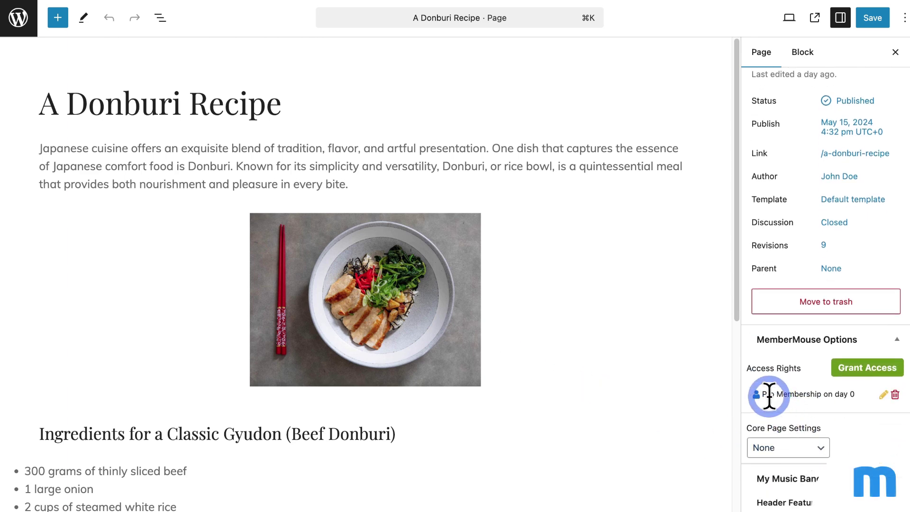
Step: Save the page, then view the Sales Page's Starter, Plus and Advanced plans at $10, $20 and $50
click(877, 24)
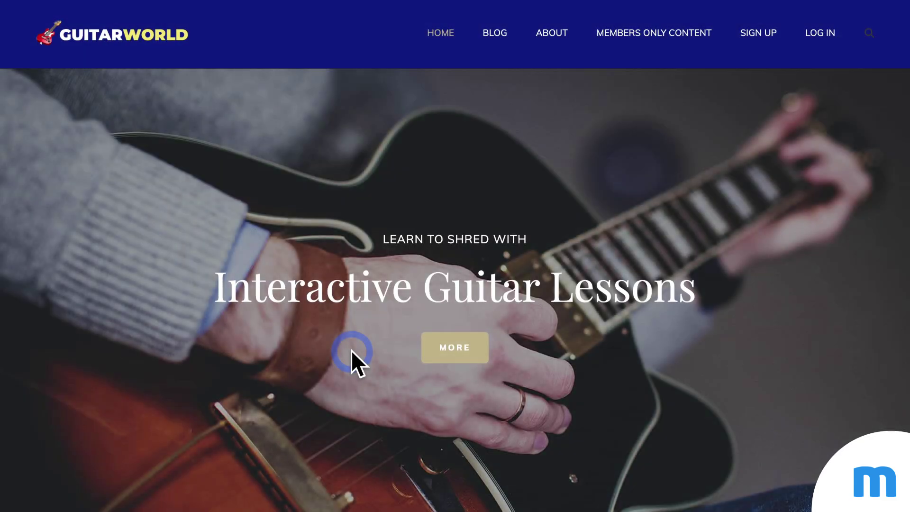
click(748, 37)
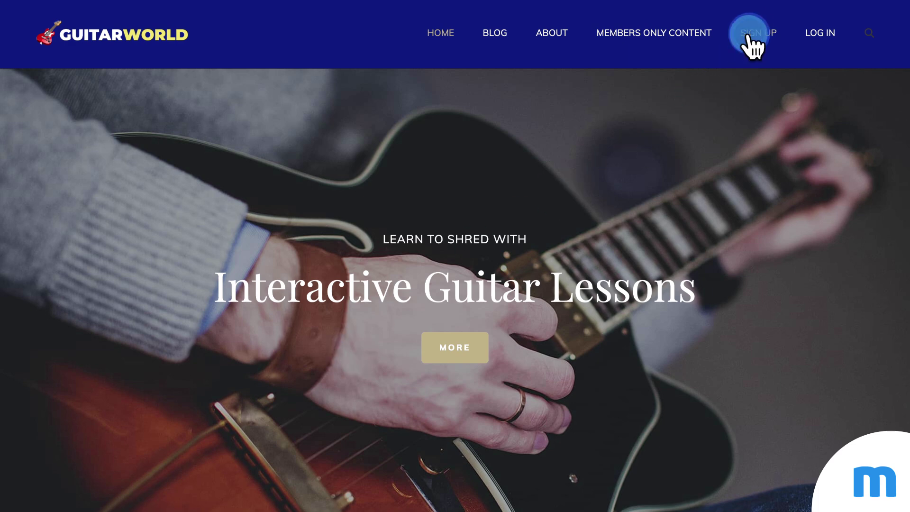
scroll(775, 171, down, 5)
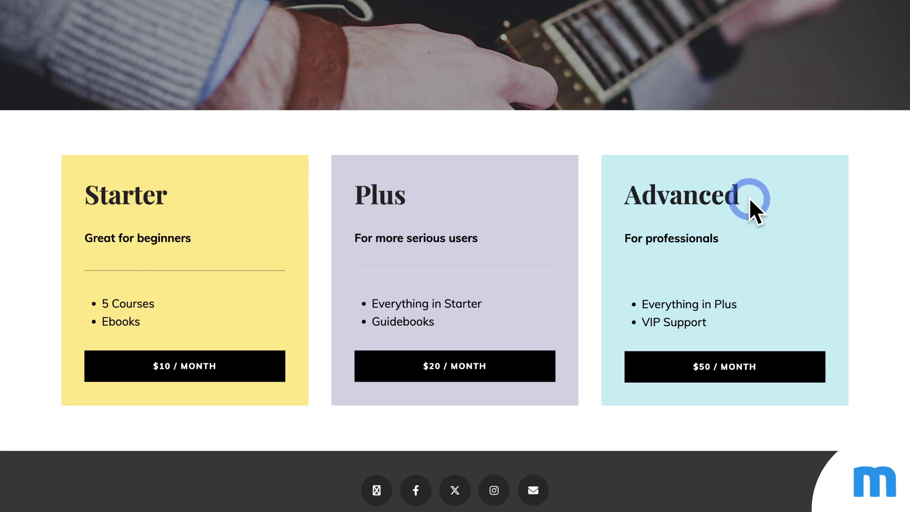
scroll(749, 197, up, 5)
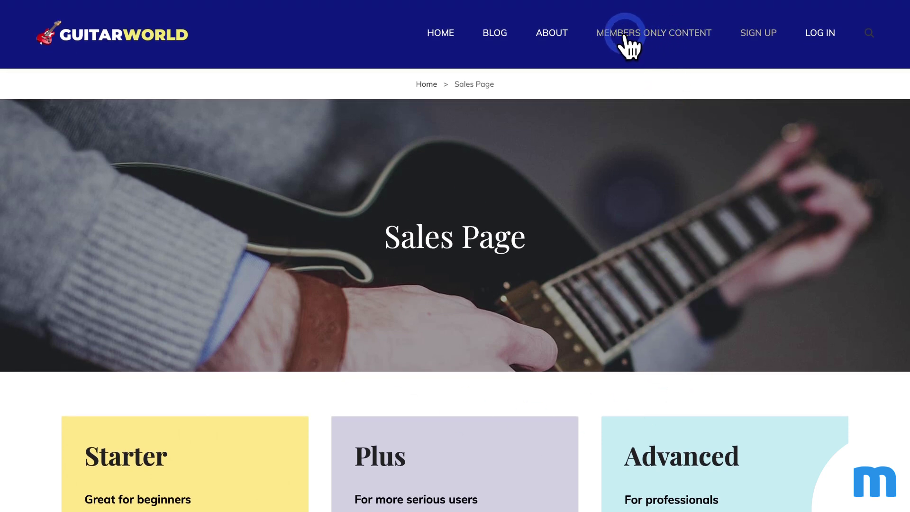
Step: Scroll through the Members Only Content page's Starter, Plus, Advanced and Bundles sections
click(693, 34)
scroll(545, 231, down, 2)
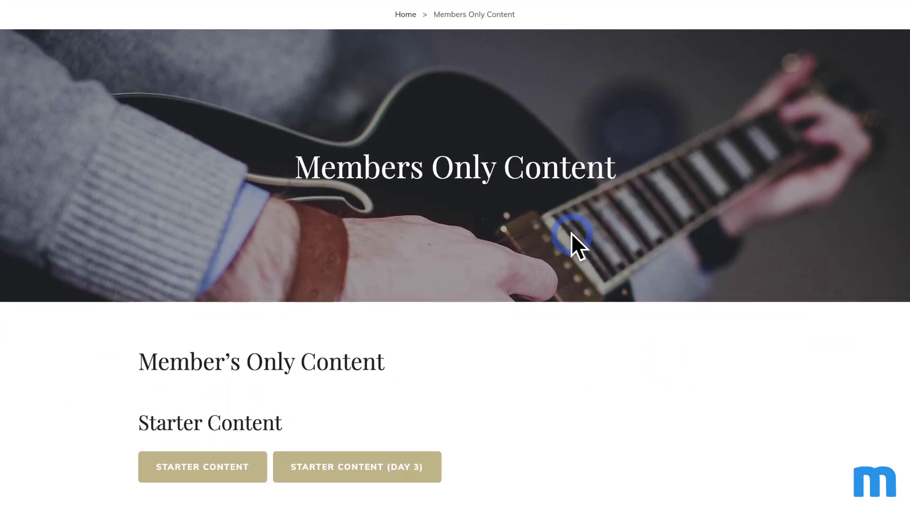
scroll(584, 260, down, 6)
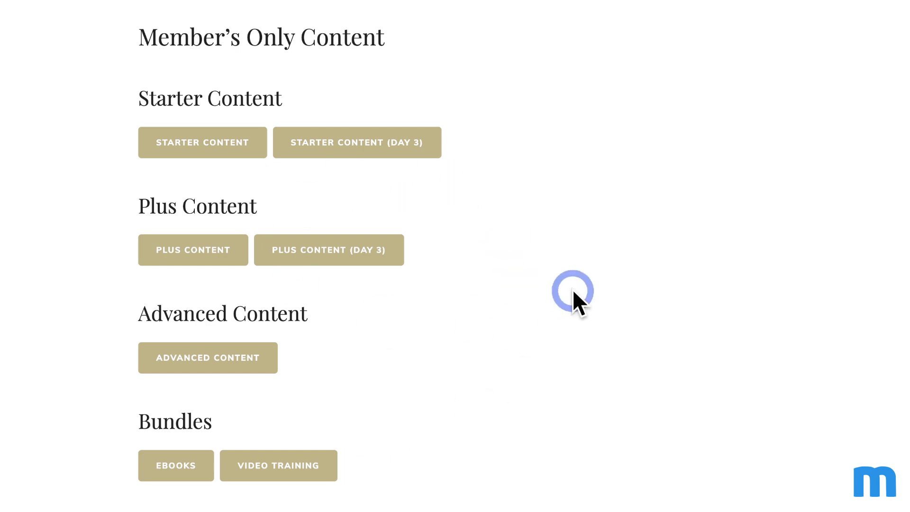
scroll(572, 291, up, 8)
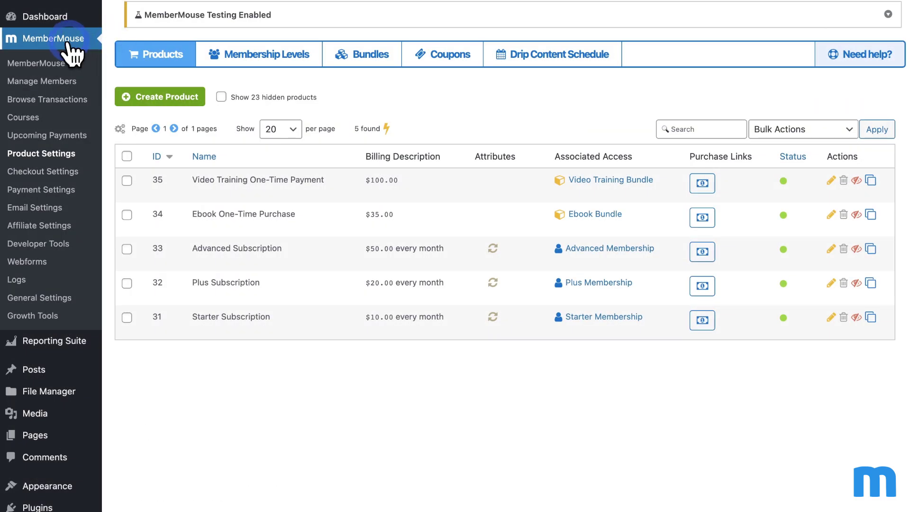
click(71, 153)
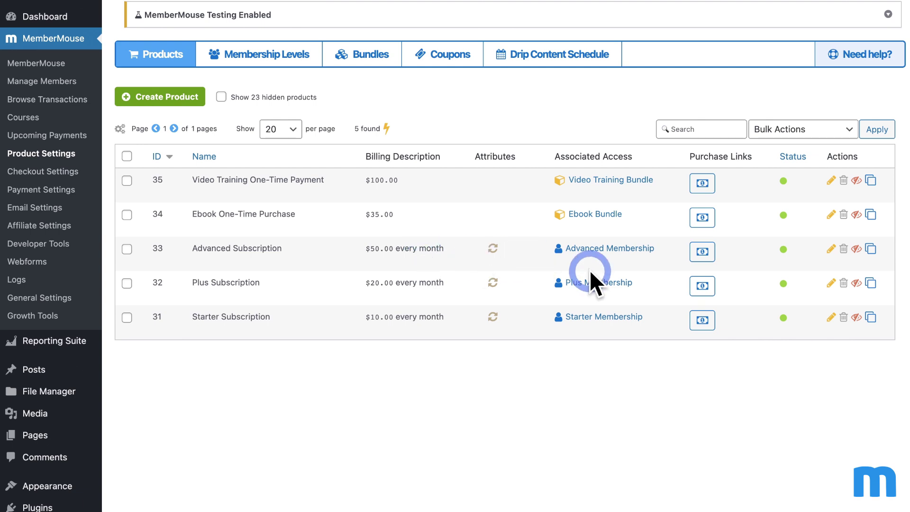
click(702, 320)
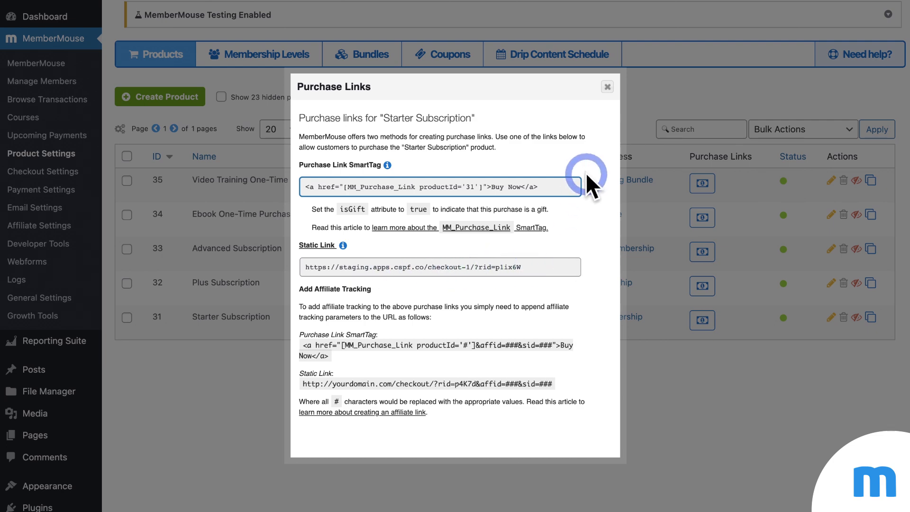
click(607, 87)
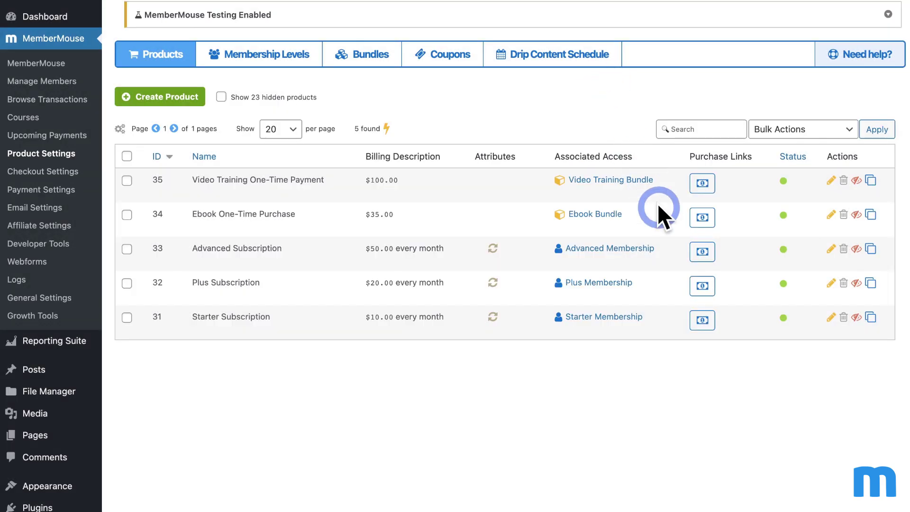
click(306, 65)
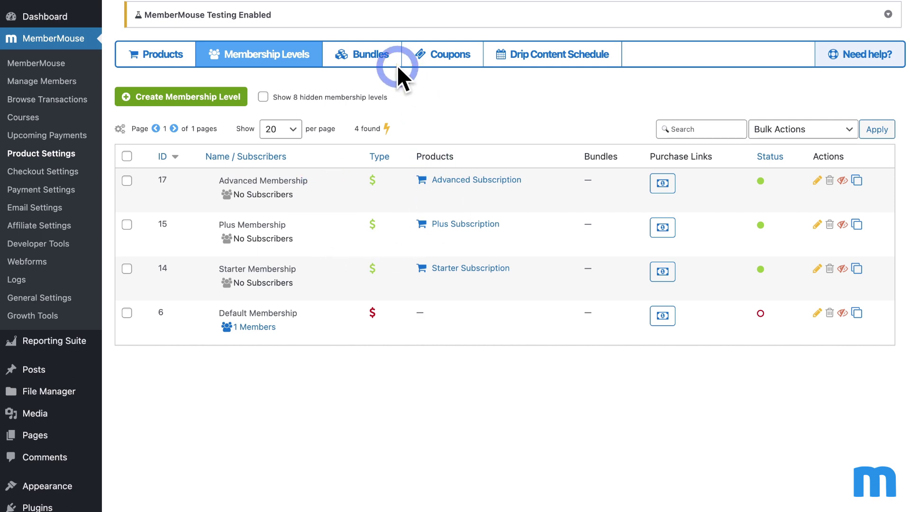
click(384, 62)
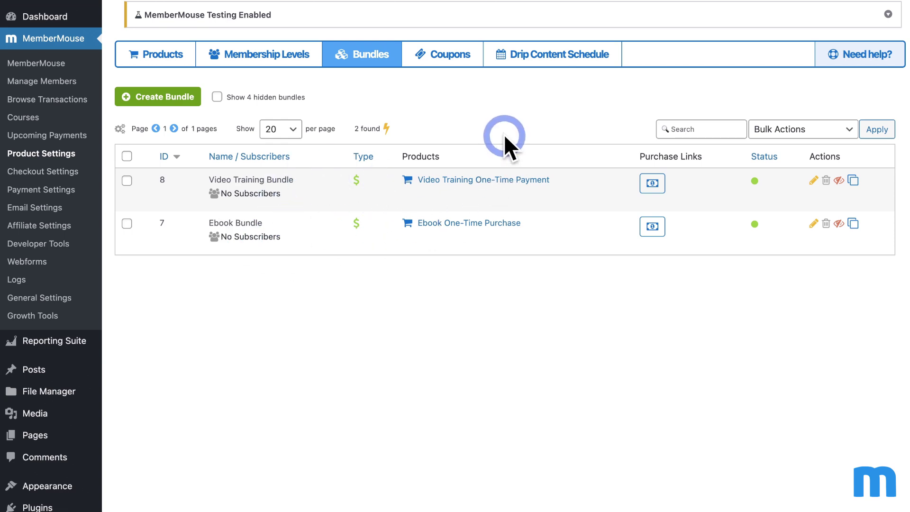
click(185, 66)
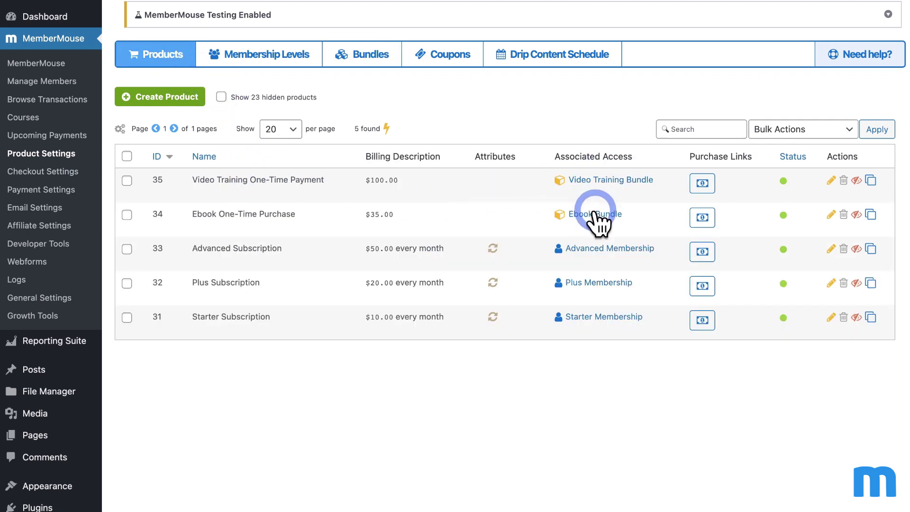
Step: Show the drip content schedule for Starter Membership
click(561, 57)
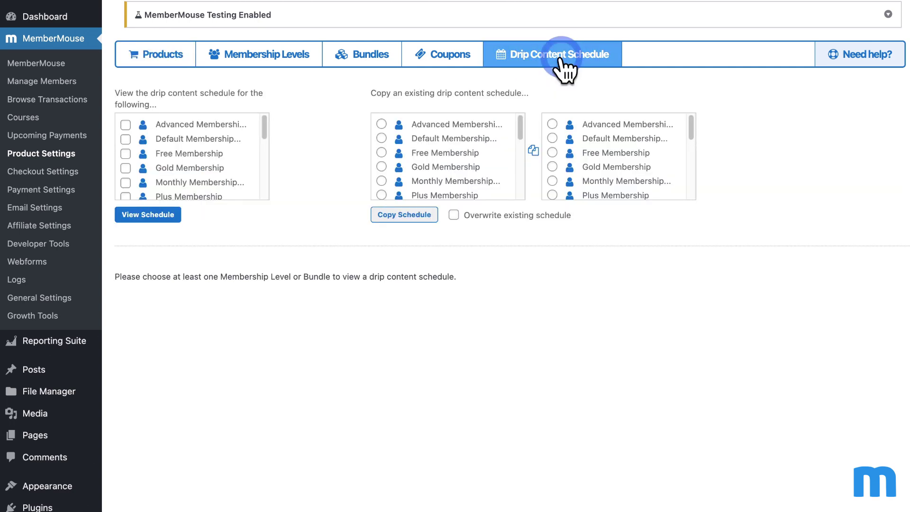
scroll(228, 154, down, 3)
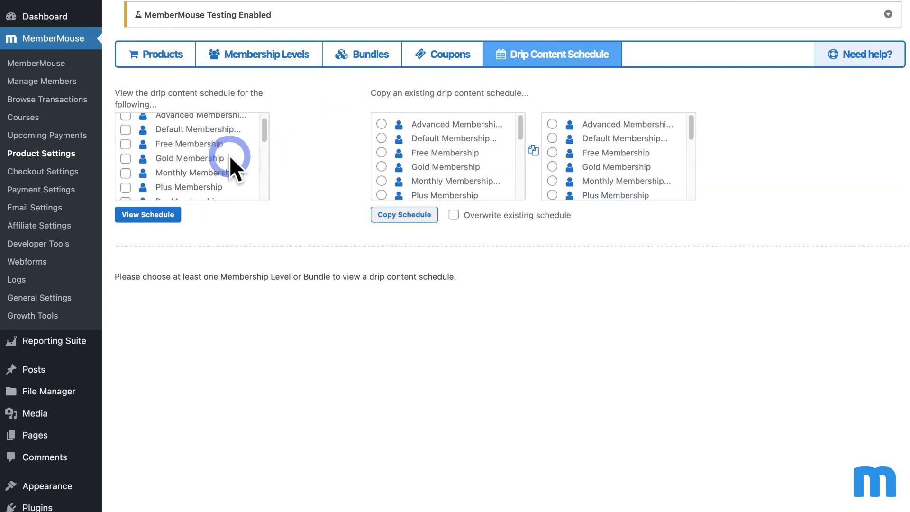
scroll(223, 151, down, 2)
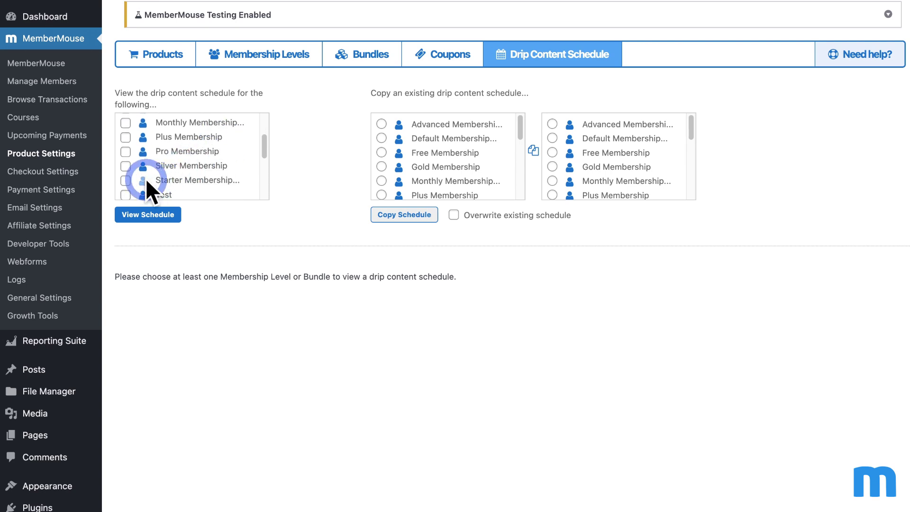
click(144, 180)
click(146, 213)
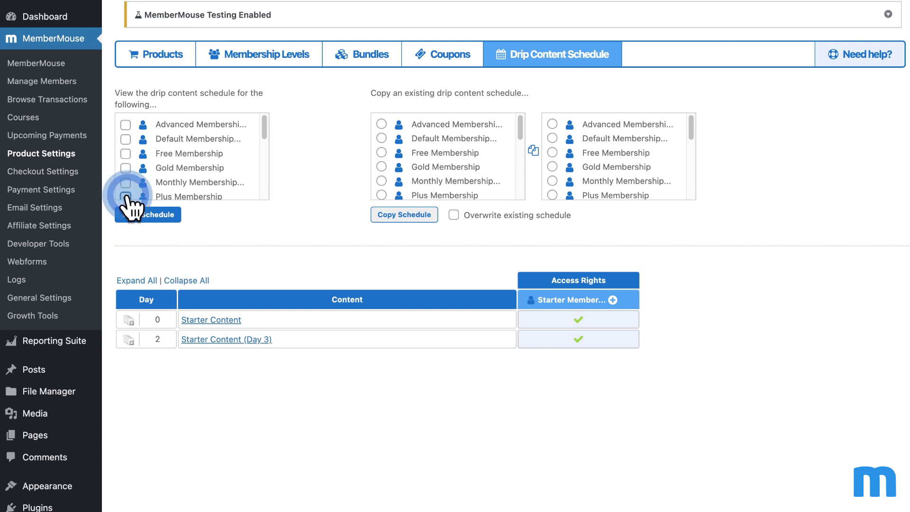
Step: Switch to Plus Membership's schedule: Starter and Plus Content on day 0, Day 3 versions on day 2
scroll(140, 156, down, 4)
scroll(141, 157, down, 1)
scroll(137, 152, up, 3)
click(126, 120)
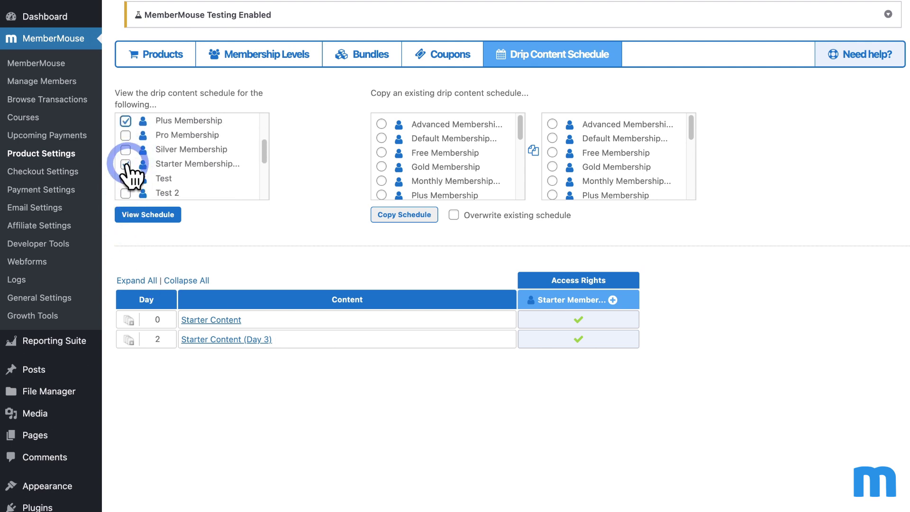
click(125, 164)
click(143, 216)
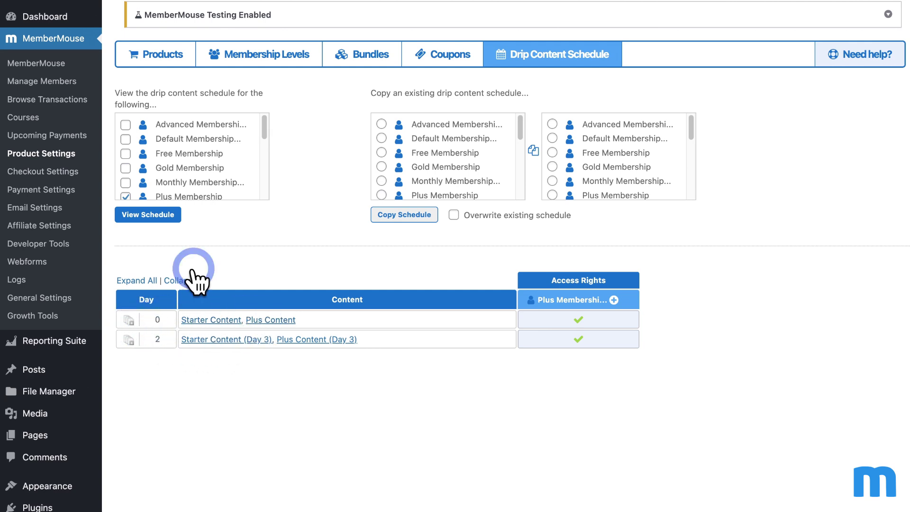
Step: Change the selected level from Plus Membership to Advanced Membership
click(126, 195)
scroll(178, 142, down, 2)
scroll(187, 147, up, 2)
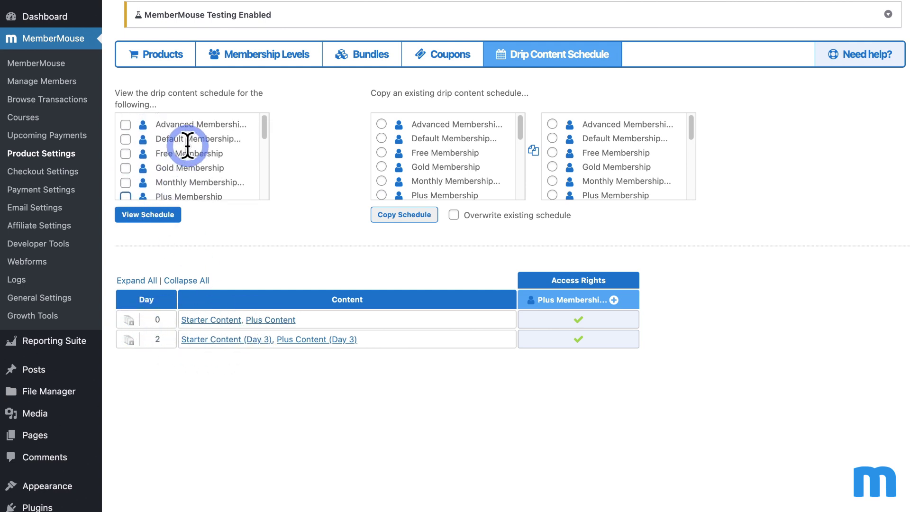
click(125, 125)
Step: View Advanced Membership's drip schedule with the day 0 content expanded into separate lines
click(159, 216)
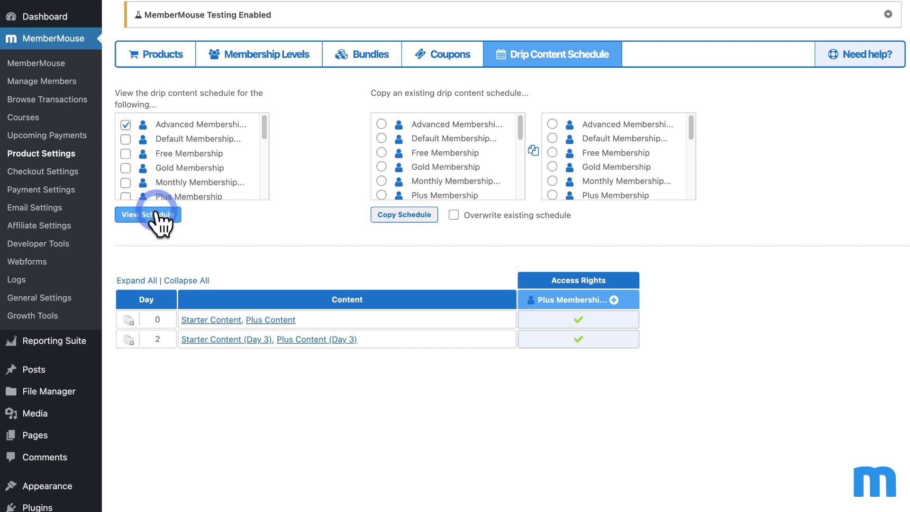
click(132, 317)
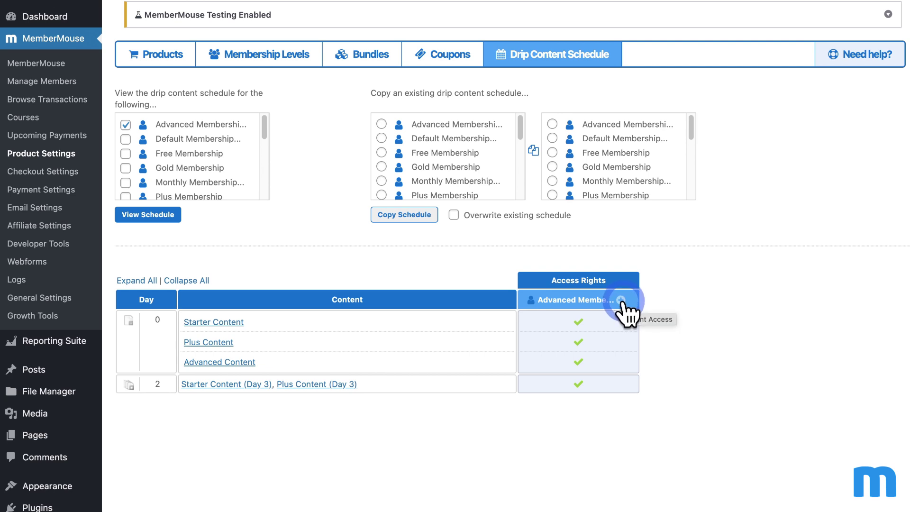
click(126, 125)
Step: Show the Ebook and Video Training Bundle schedules, then review the Bundles and Products lists
scroll(190, 158, down, 1)
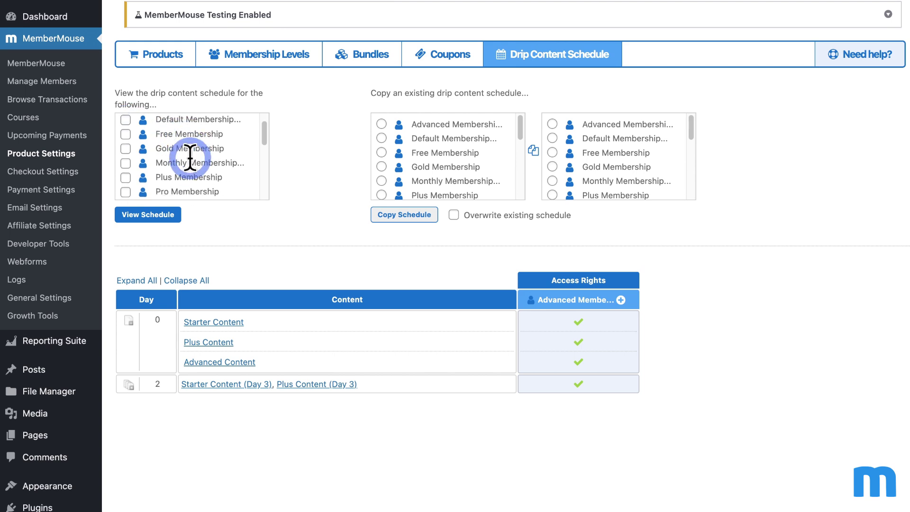
scroll(190, 156, down, 5)
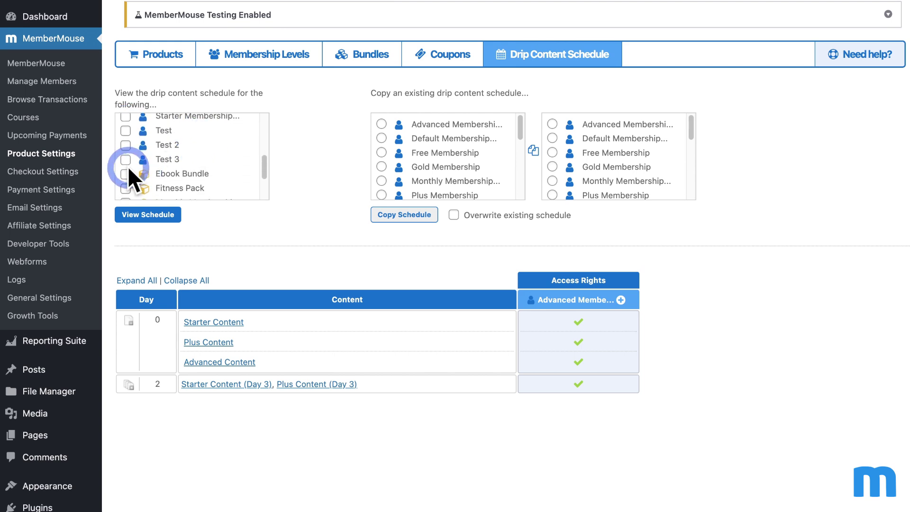
click(126, 174)
scroll(183, 144, down, 2)
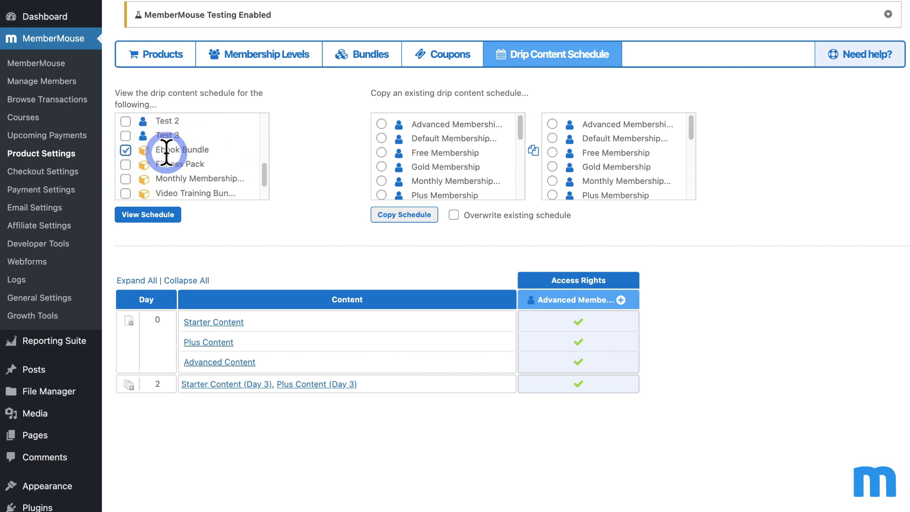
click(132, 188)
click(146, 215)
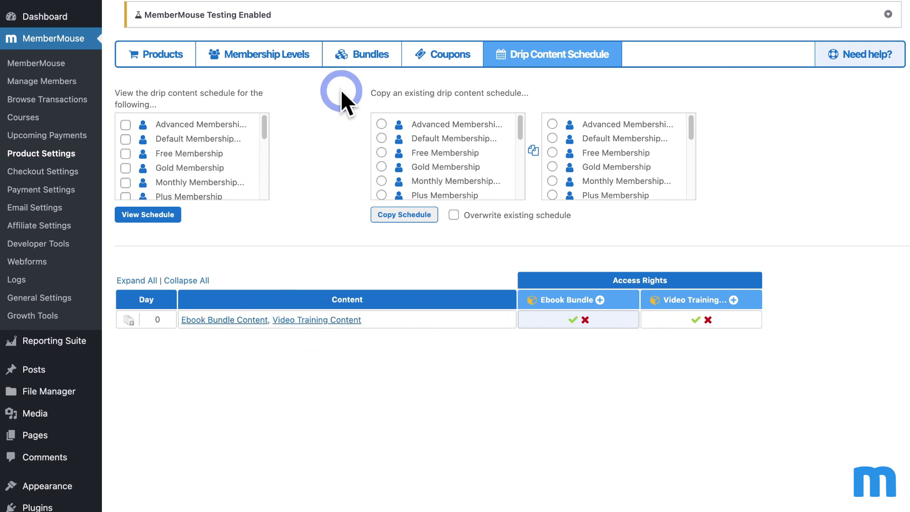
click(352, 57)
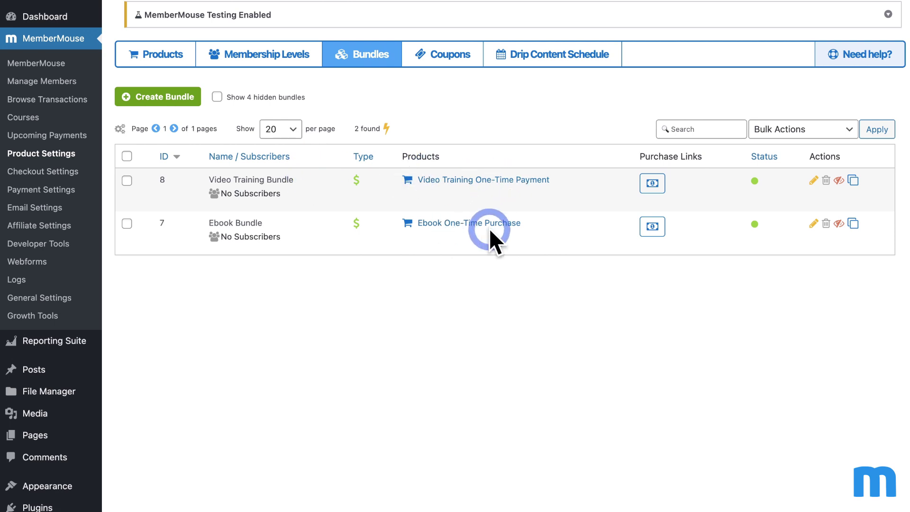
click(172, 56)
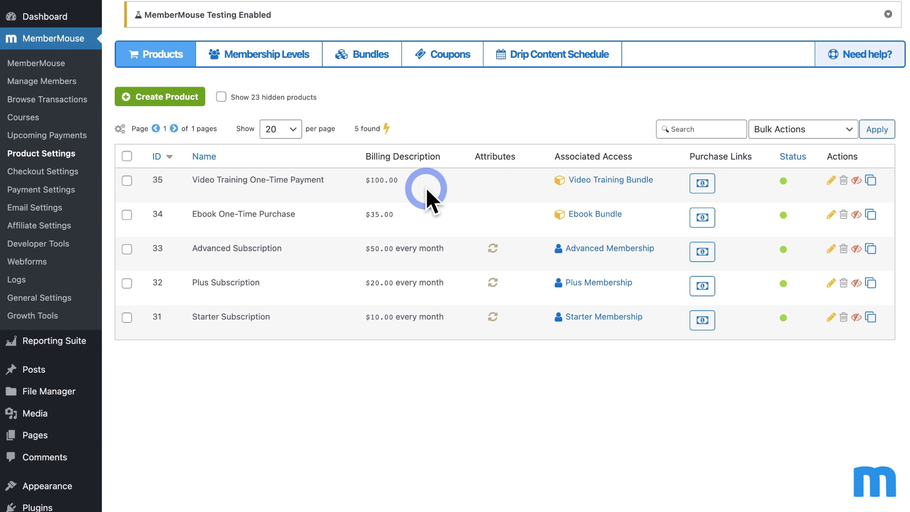
Step: Open the GuitarWorld site in a private window at the Members Only Content page
right_click(122, 6)
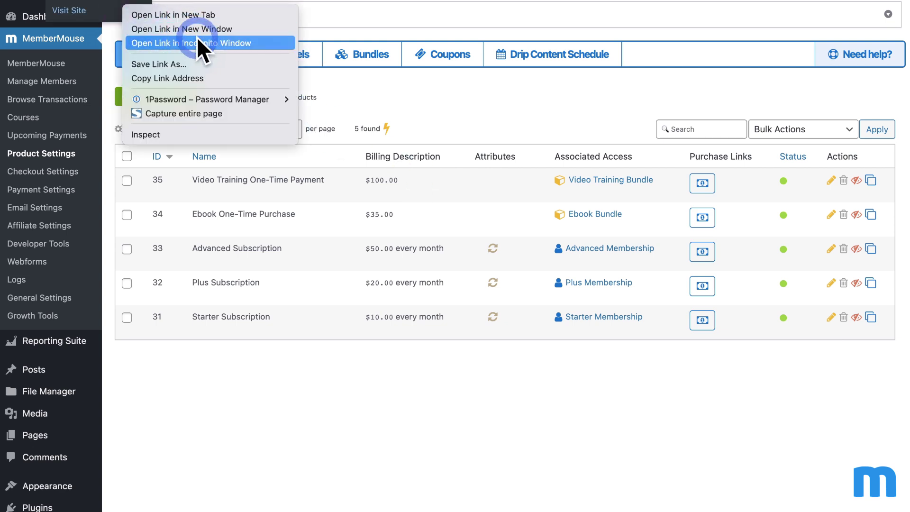
click(204, 44)
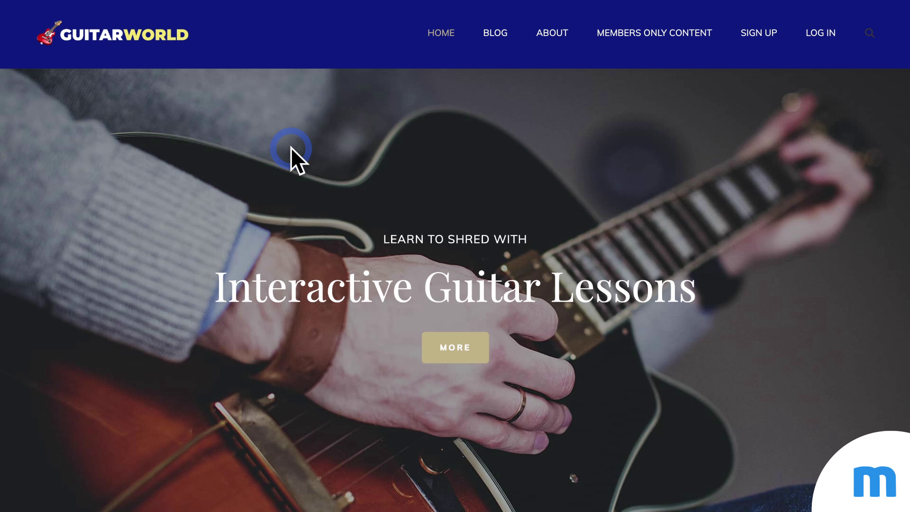
click(681, 34)
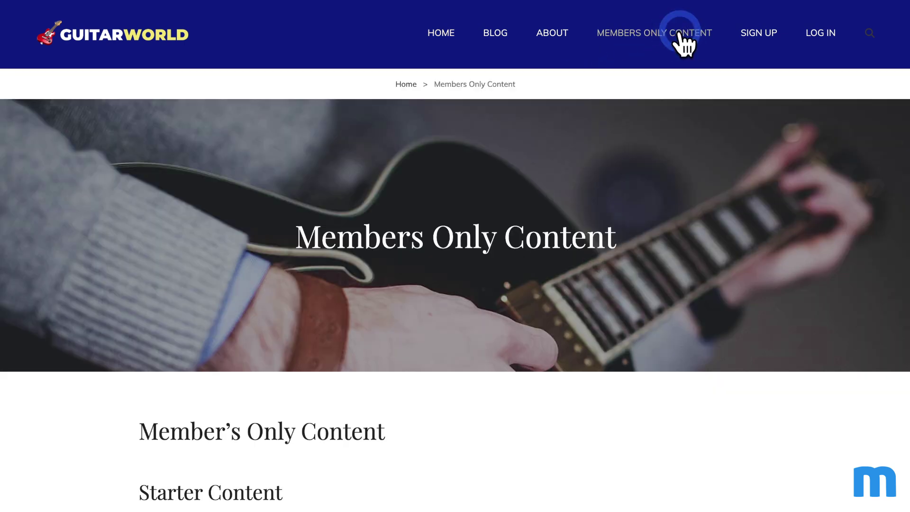
scroll(625, 142, down, 7)
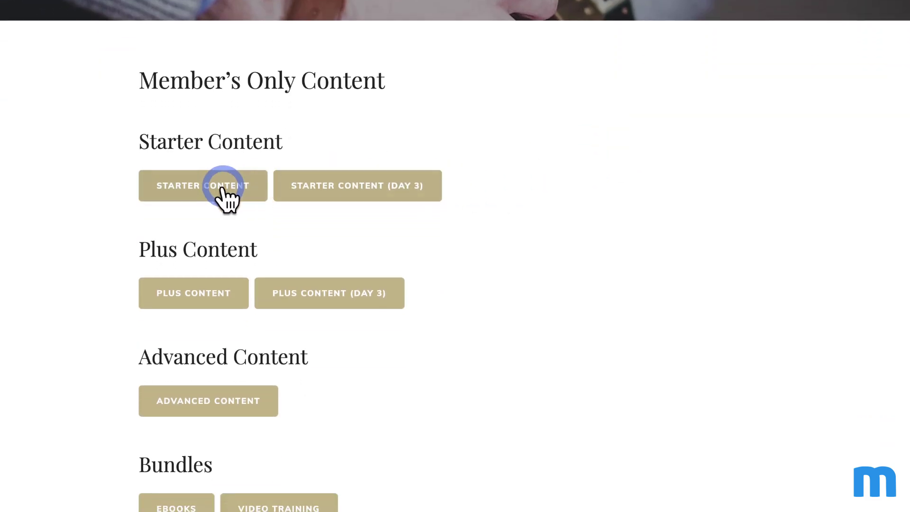
Step: As a guest, try Starter, Starter (Day 3) and Plus Content, getting a no-access error each time
click(219, 188)
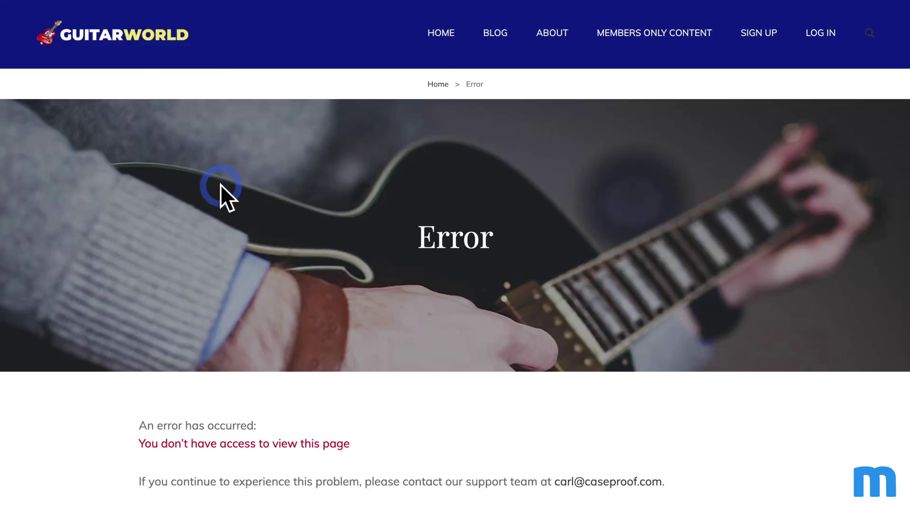
scroll(321, 260, down, 2)
drag(147, 369, 319, 366)
scroll(331, 349, up, 2)
key(alt+Left)
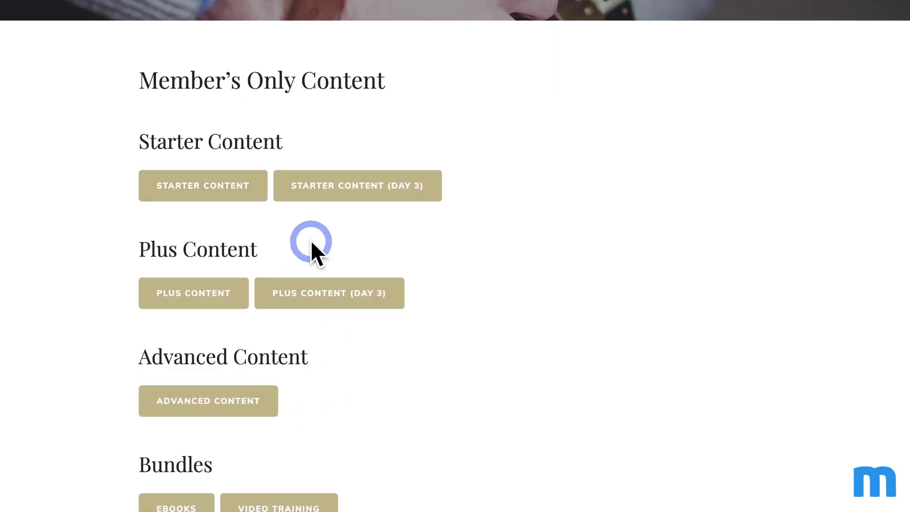
click(342, 190)
key(alt+Left)
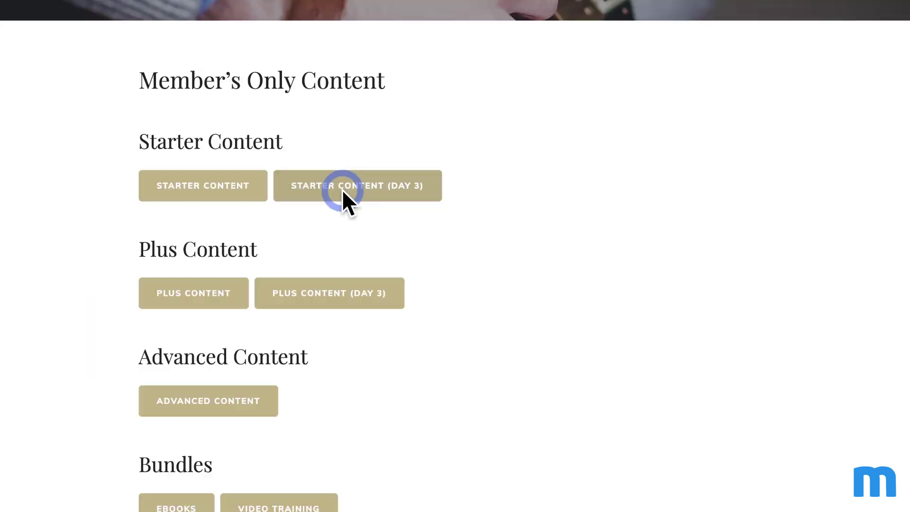
click(200, 302)
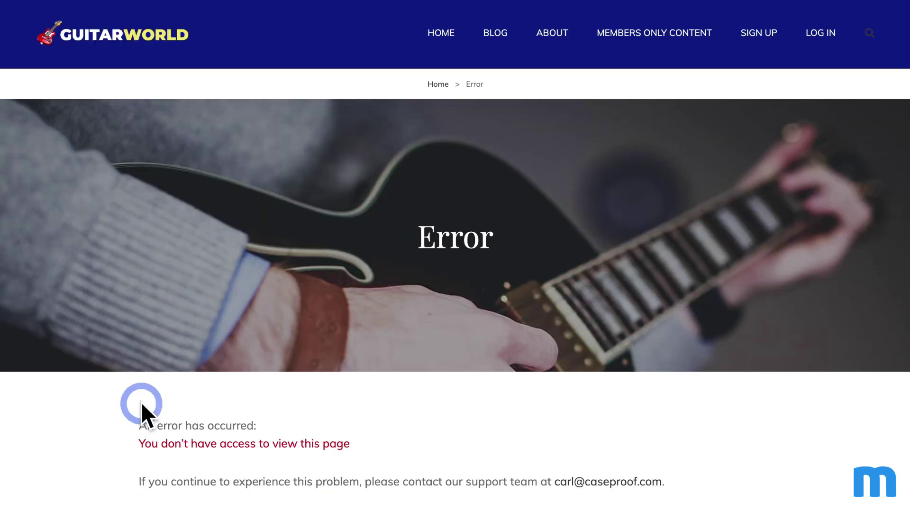
key(alt+Left)
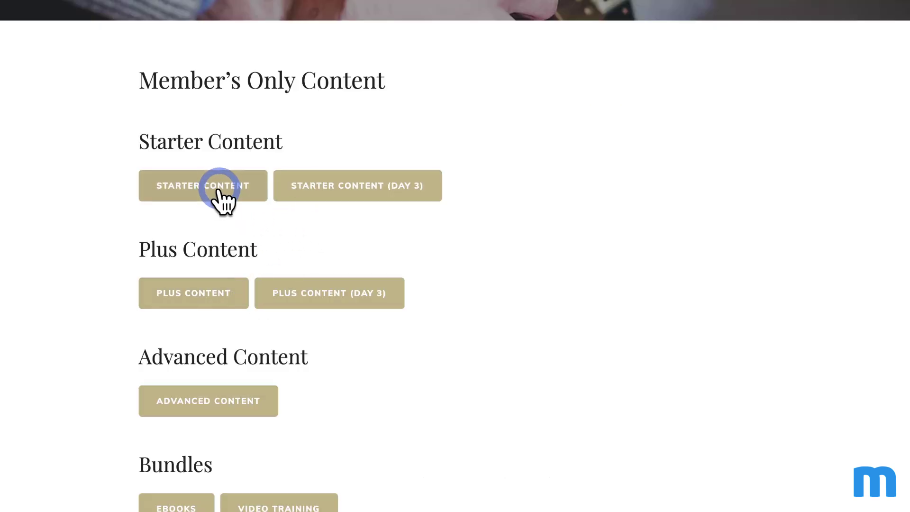
scroll(219, 189, up, 8)
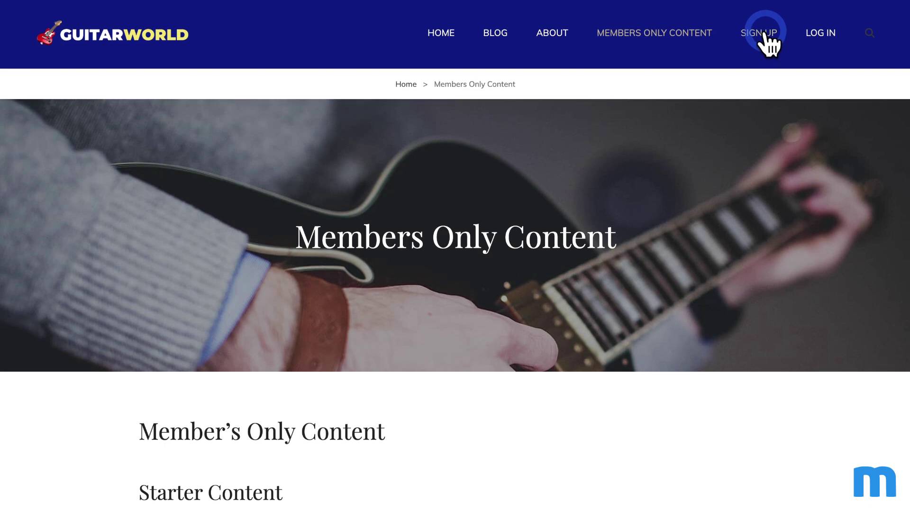
click(759, 33)
Step: Choose the $10 per month Starter plan on the Sales Page
scroll(564, 195, down, 1)
scroll(336, 280, down, 3)
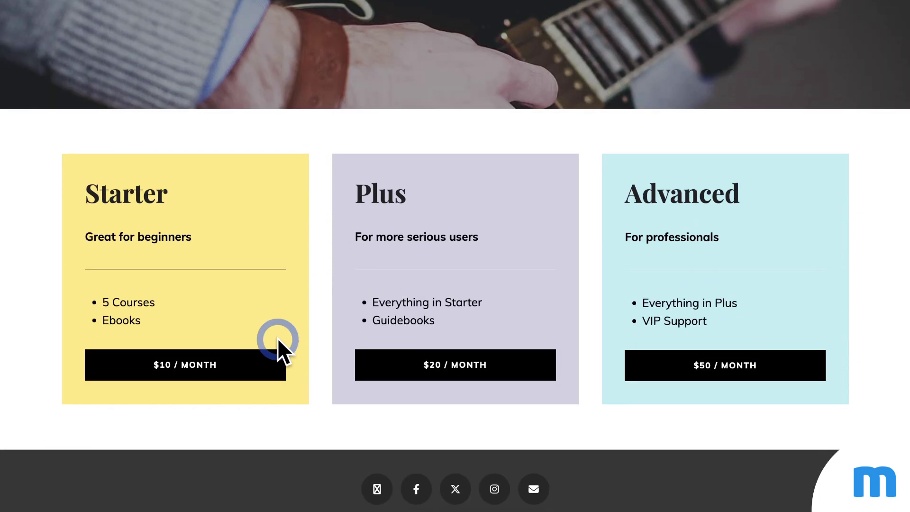
click(211, 377)
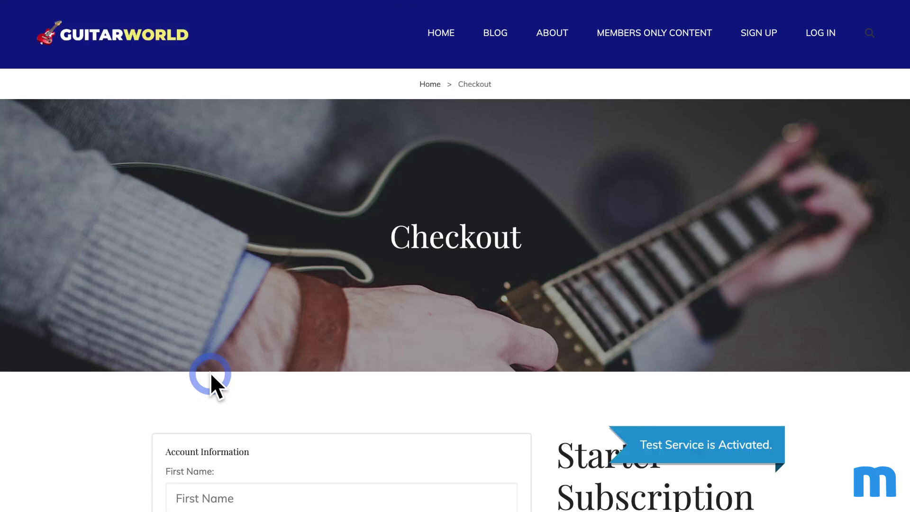
scroll(402, 254, down, 8)
Step: Enter the test member's first and last name, e-mail address and account password
click(440, 114)
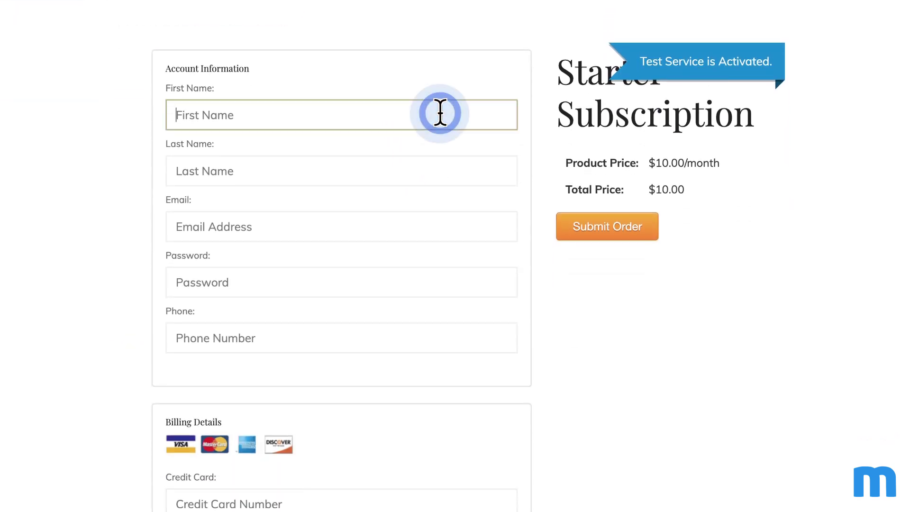
text(Jeff)
key(Tab)
text(Doe)
key(Tab)
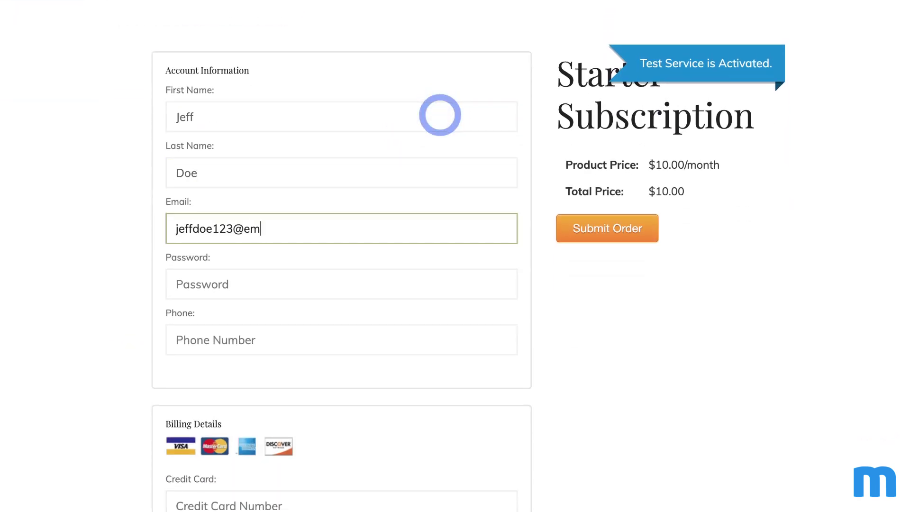
key(Tab)
text(password123)
Step: Fill in the billing street, city, state and zip code, then submit the $10.00 Starter order
key(Tab)
text(Main St.)
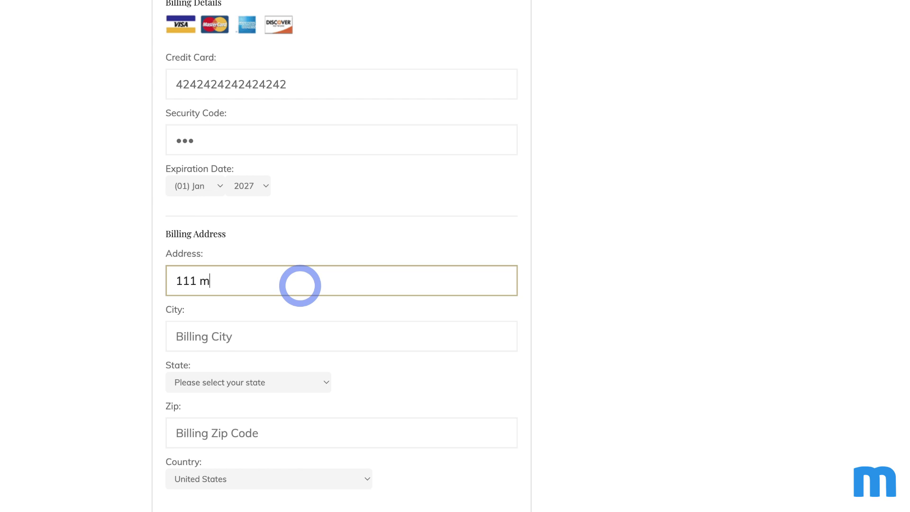
key(Tab)
text(New York)
click(282, 384)
click(264, 410)
click(264, 441)
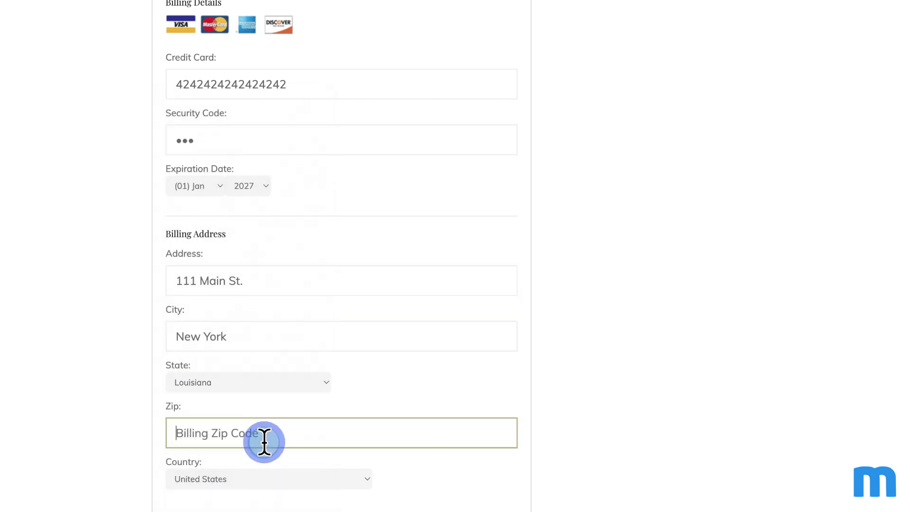
text(90210)
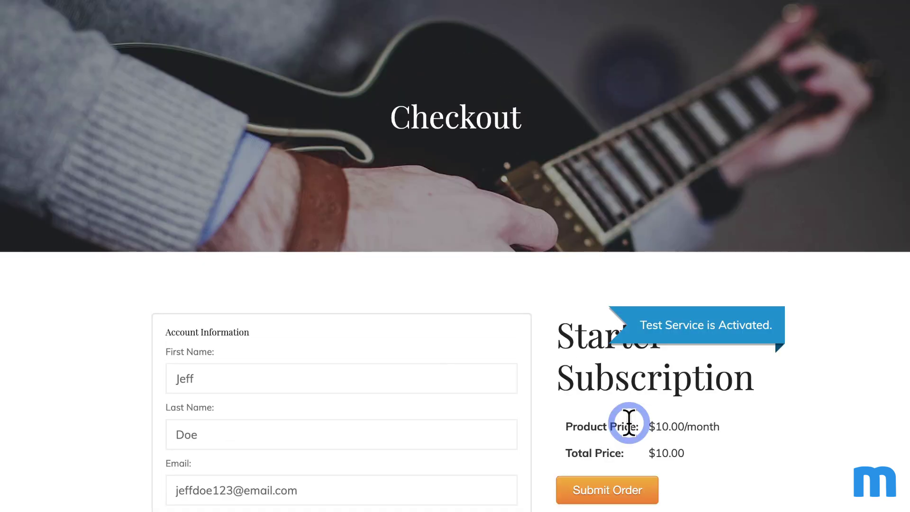
click(631, 490)
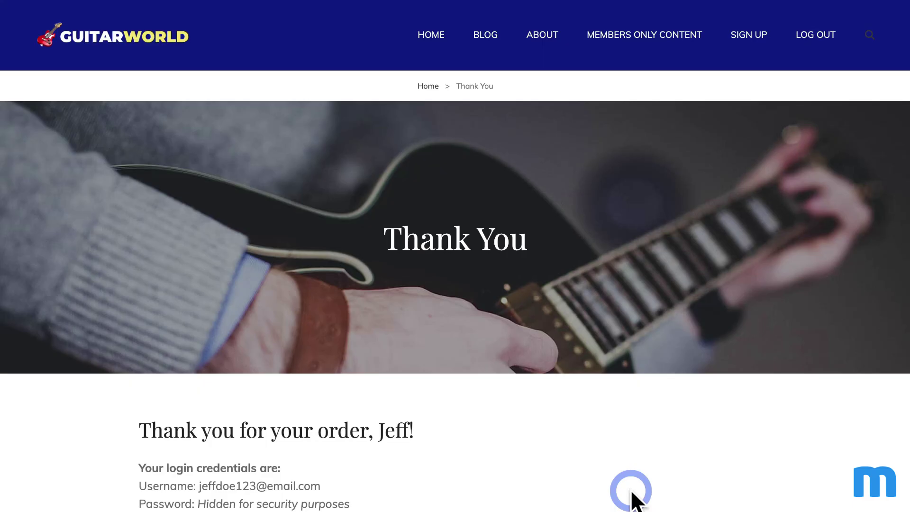
Step: Read the Thank You page's order details, including the $10.00 subtotal and order total
scroll(632, 492, down, 4)
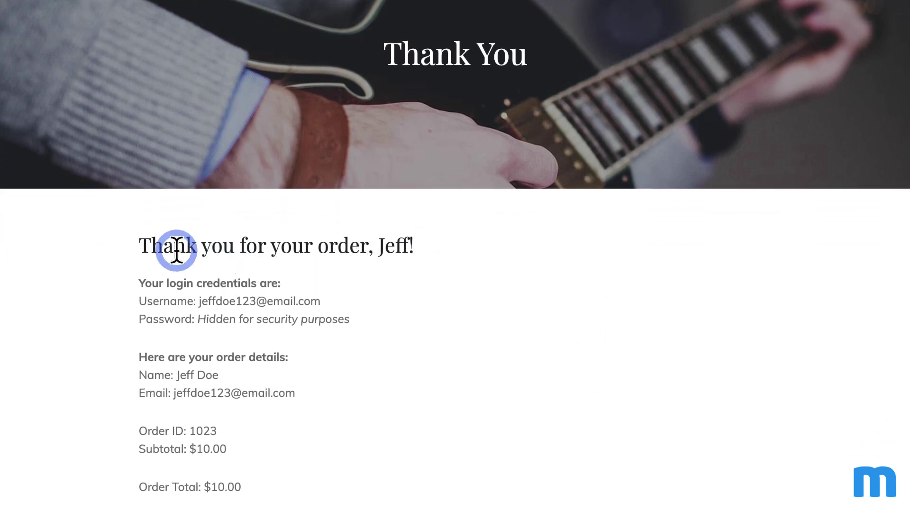
drag(164, 246, 430, 242)
click(431, 243)
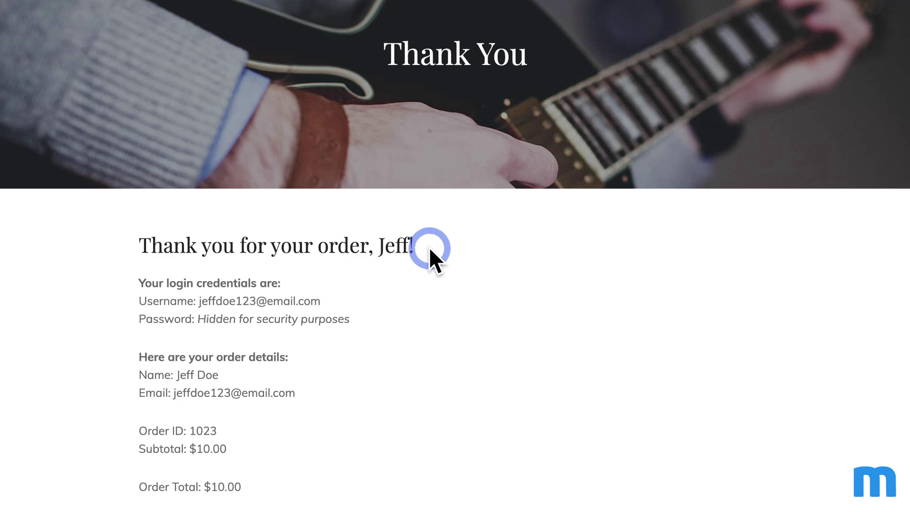
scroll(434, 256, up, 4)
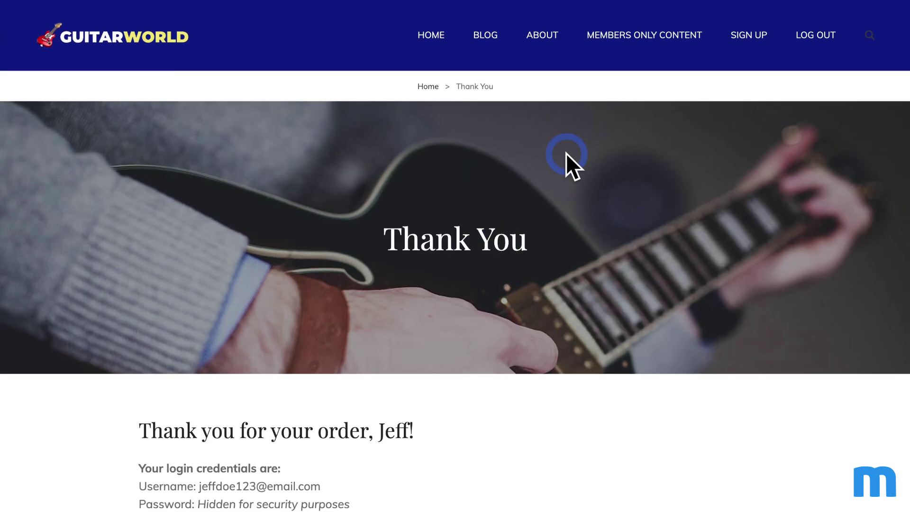
Step: As the new Starter member, open and read the Starter Content page successfully
click(641, 35)
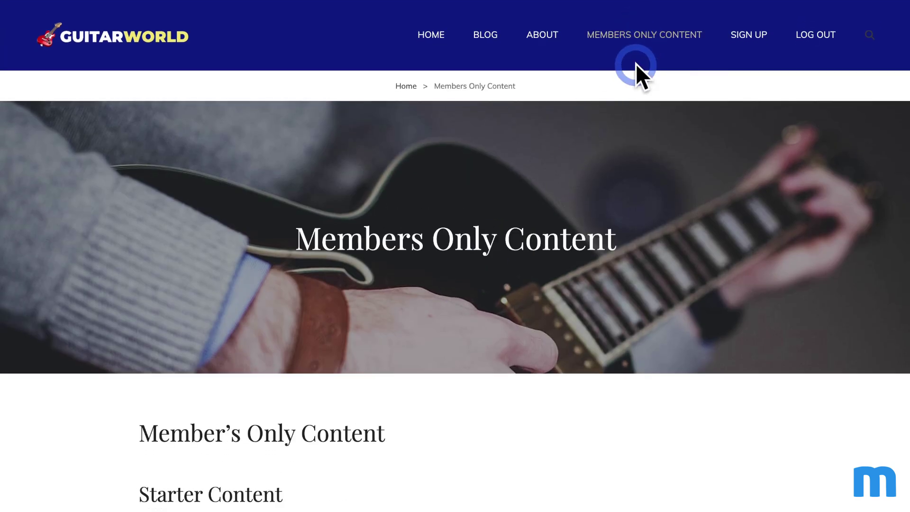
scroll(477, 228, down, 6)
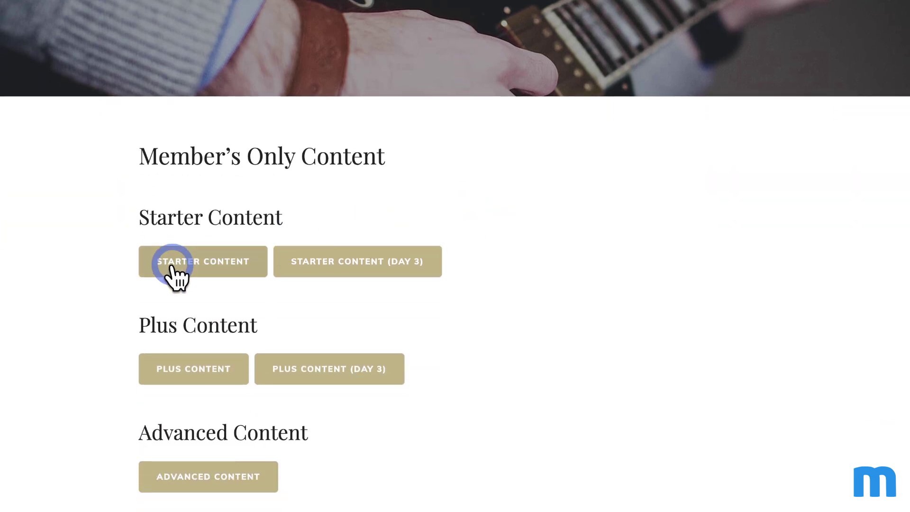
click(173, 264)
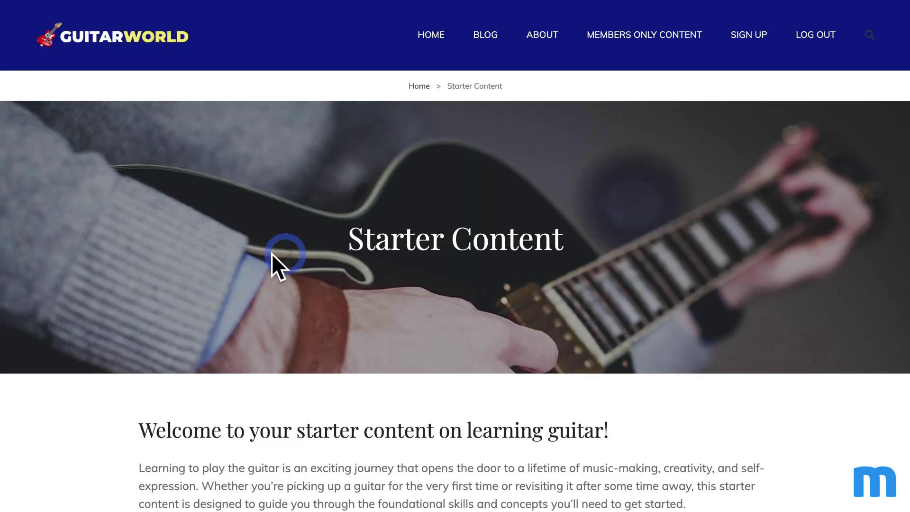
scroll(604, 212, down, 5)
scroll(619, 179, down, 4)
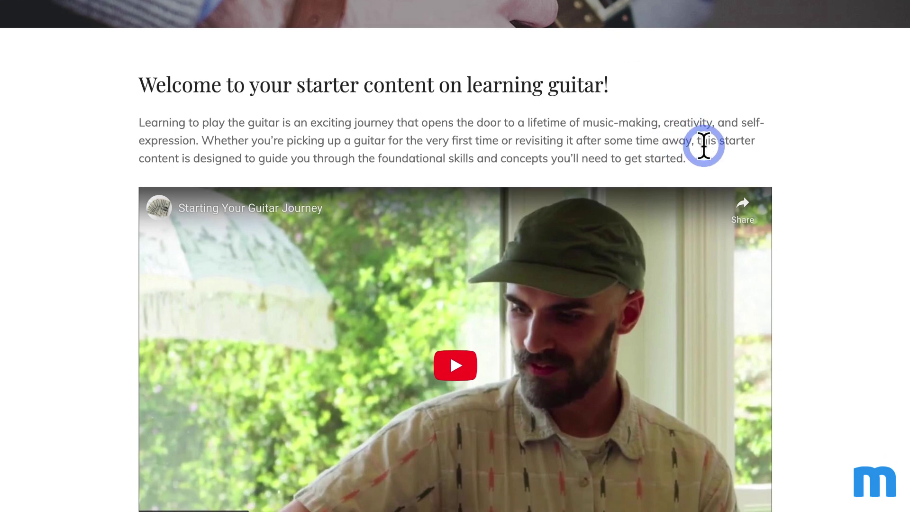
scroll(701, 170, up, 7)
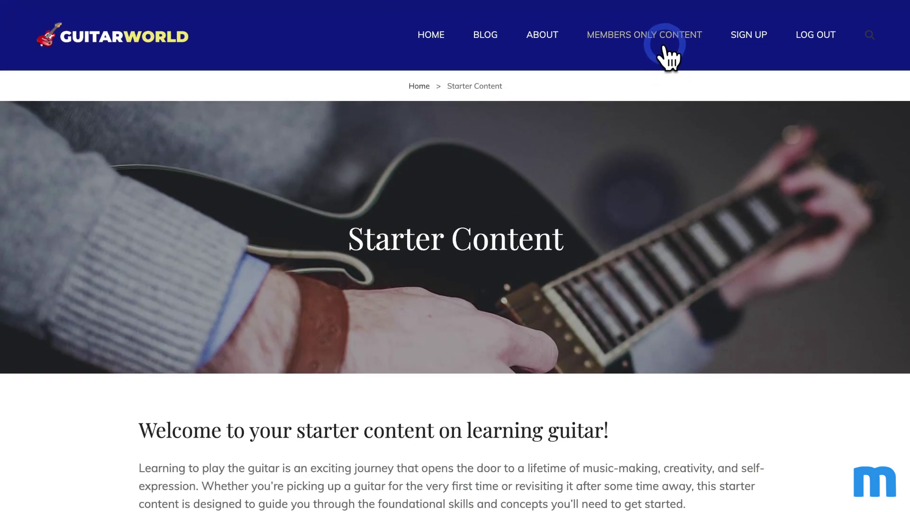
Step: Try Starter Content (Day 3), getting a no-access error, then try Advanced Content
click(663, 41)
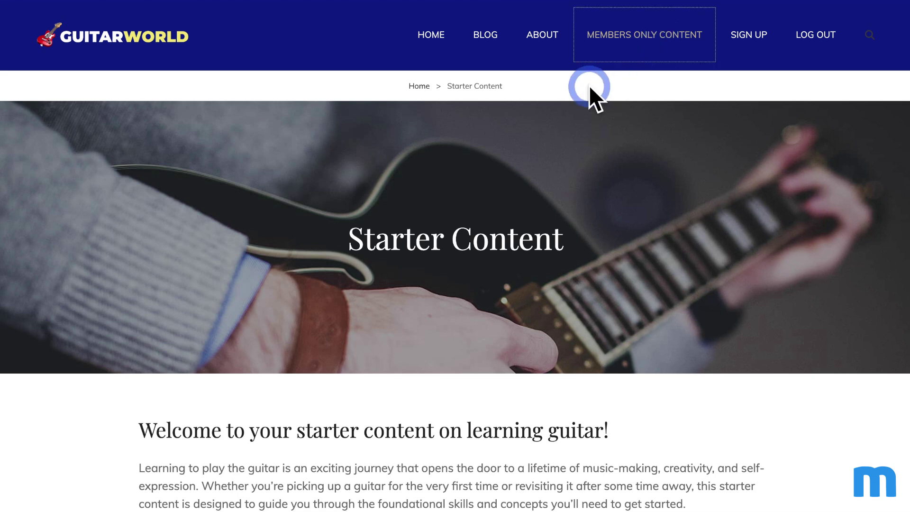
scroll(412, 354, down, 3)
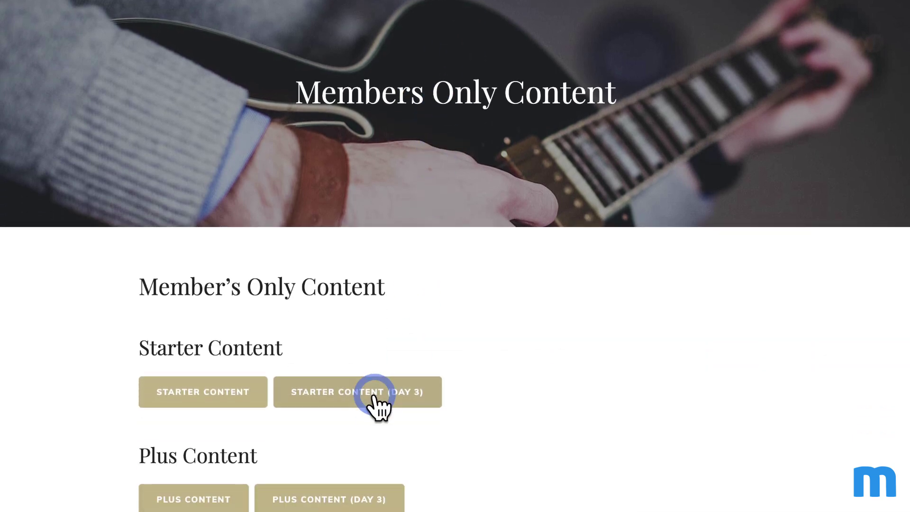
click(374, 398)
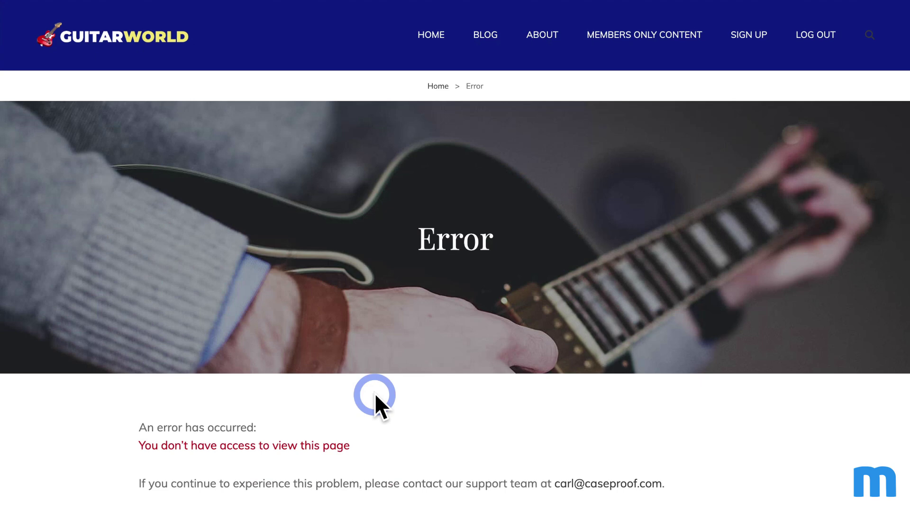
scroll(376, 404, down, 1)
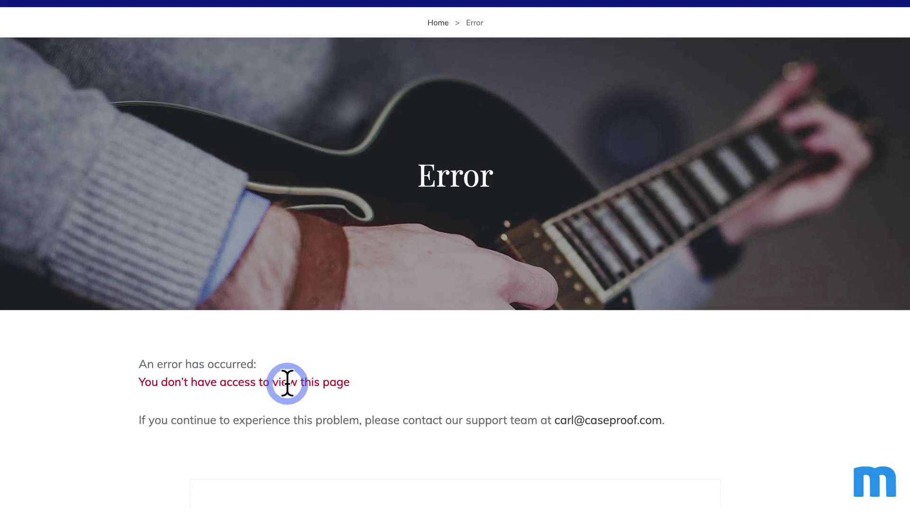
scroll(287, 383, up, 1)
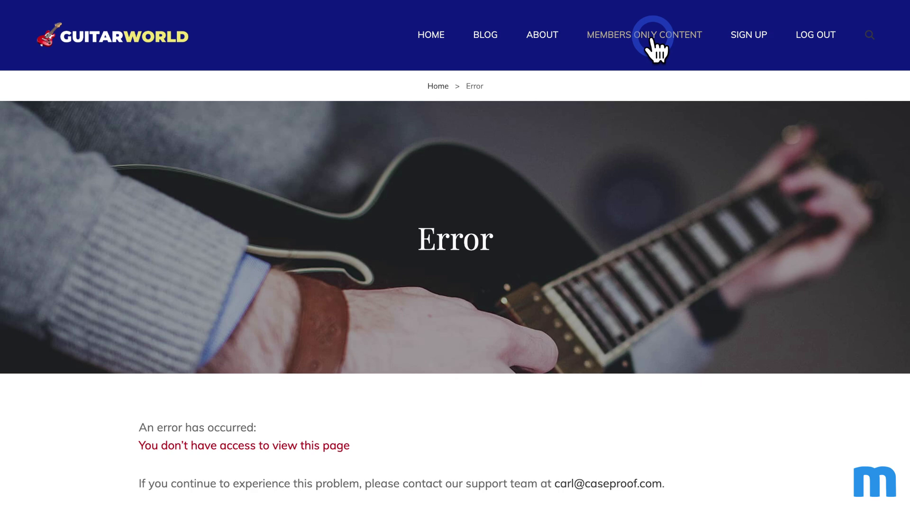
scroll(670, 244, down, 5)
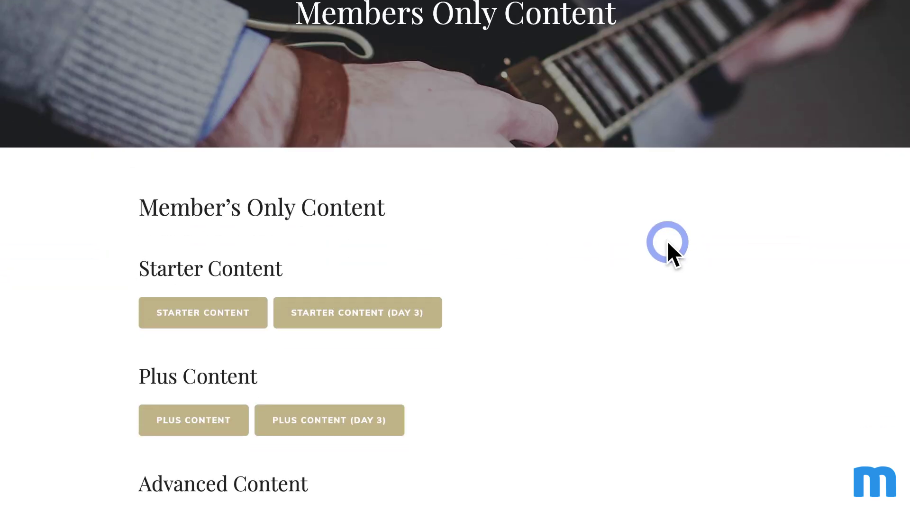
scroll(667, 241, down, 4)
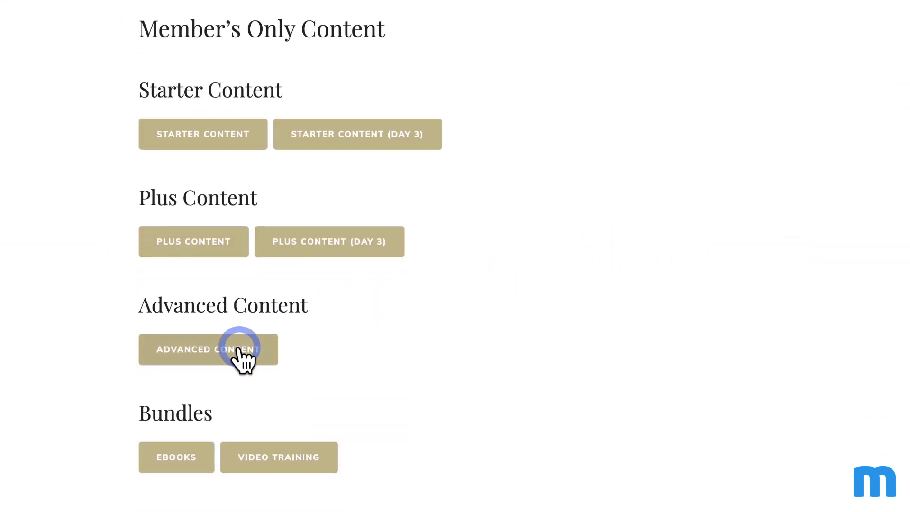
click(239, 350)
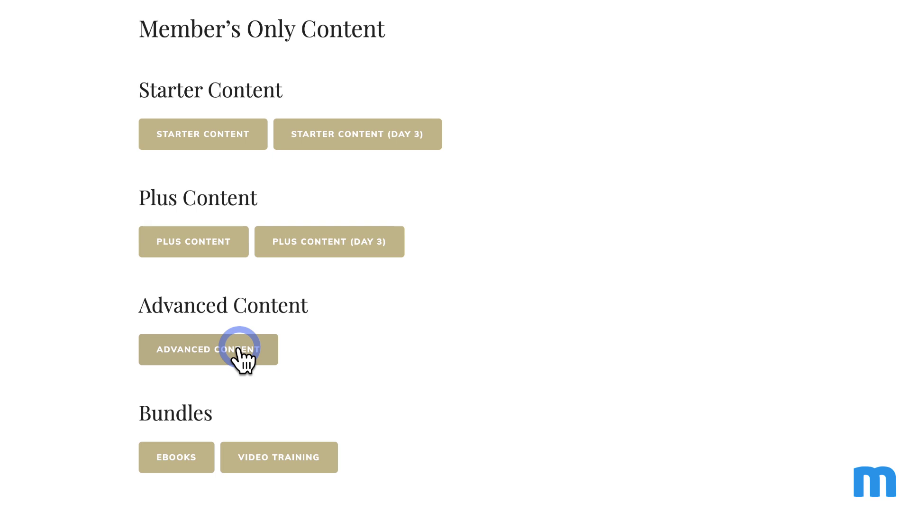